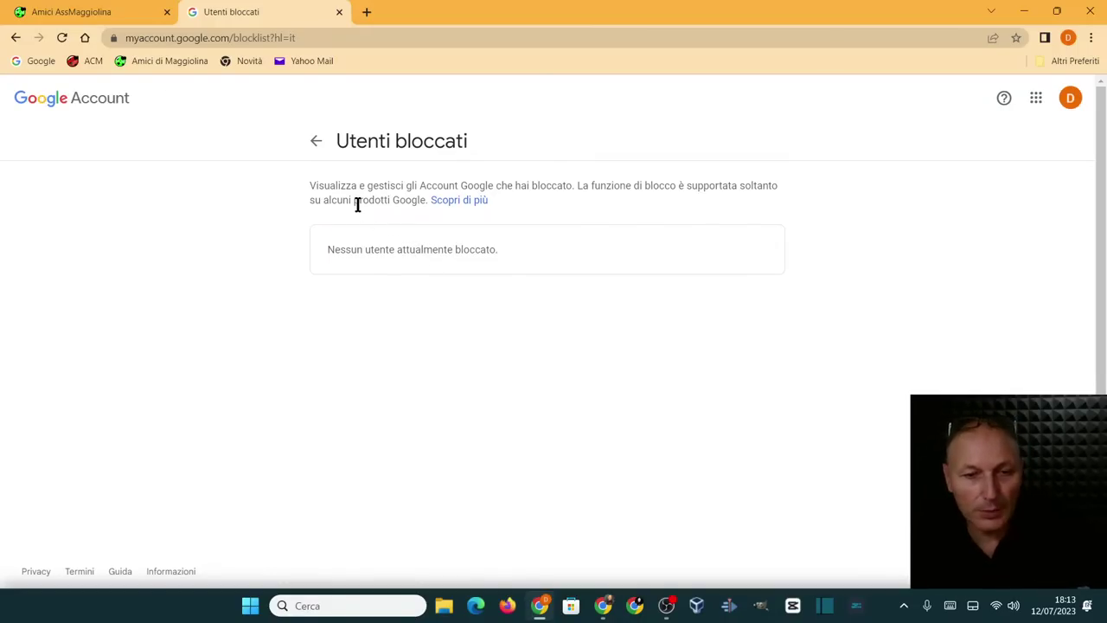
Step: Close the Google account's blocked users page and open Google Drive from a new browser tab
{"action": "left_click", "coordinate": [315, 144]}
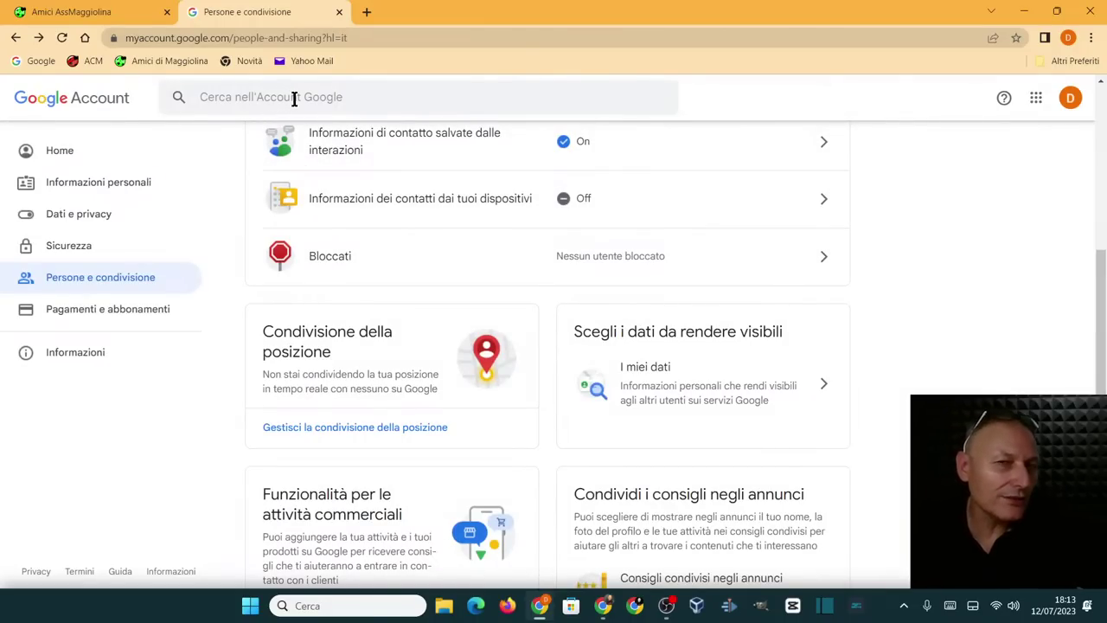
{"action": "left_click", "coordinate": [339, 12]}
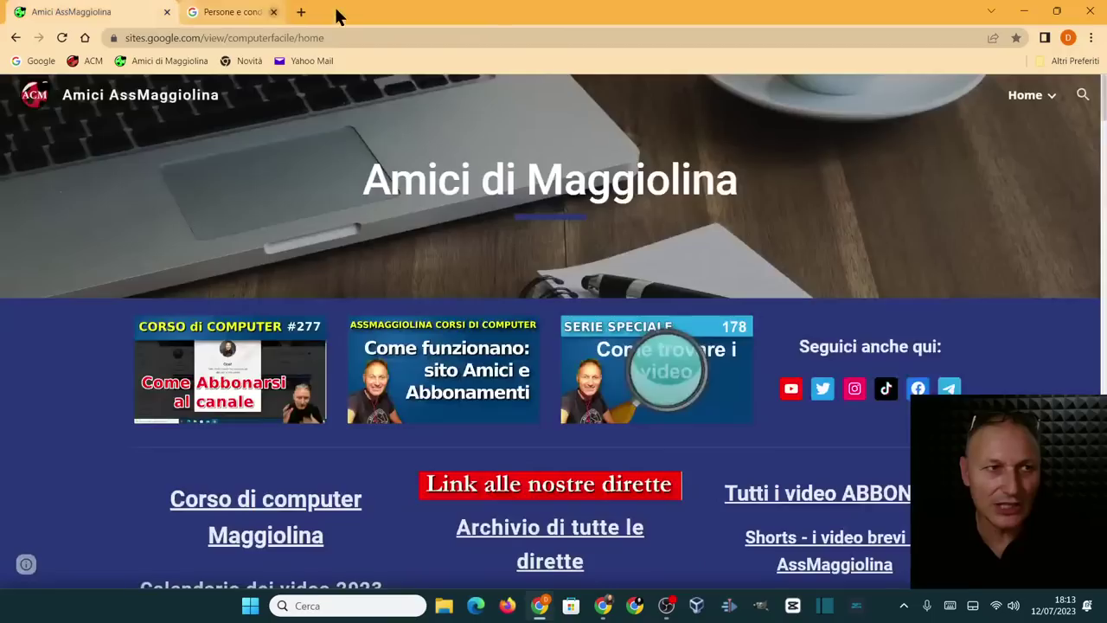
{"action": "left_click", "coordinate": [194, 12]}
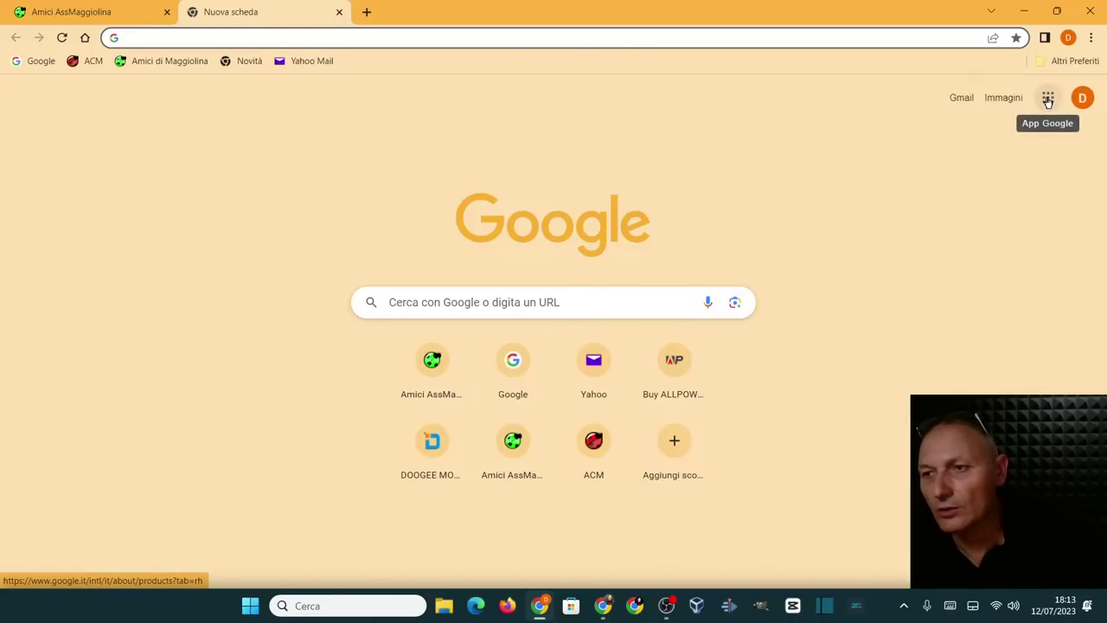
{"action": "left_click", "coordinate": [1047, 100]}
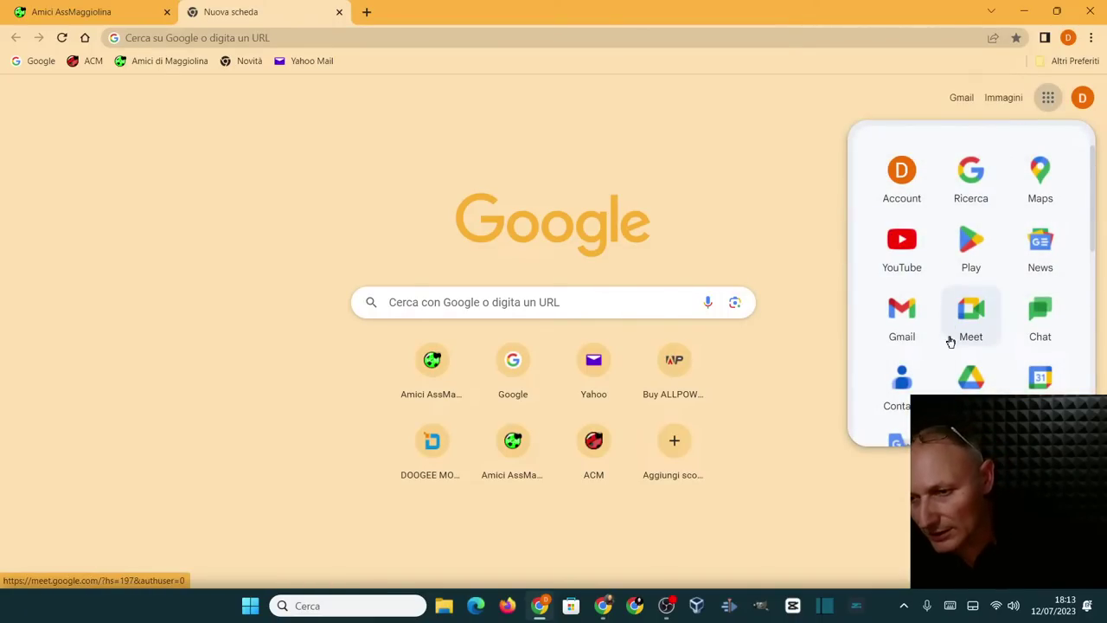
{"action": "left_click", "coordinate": [968, 375]}
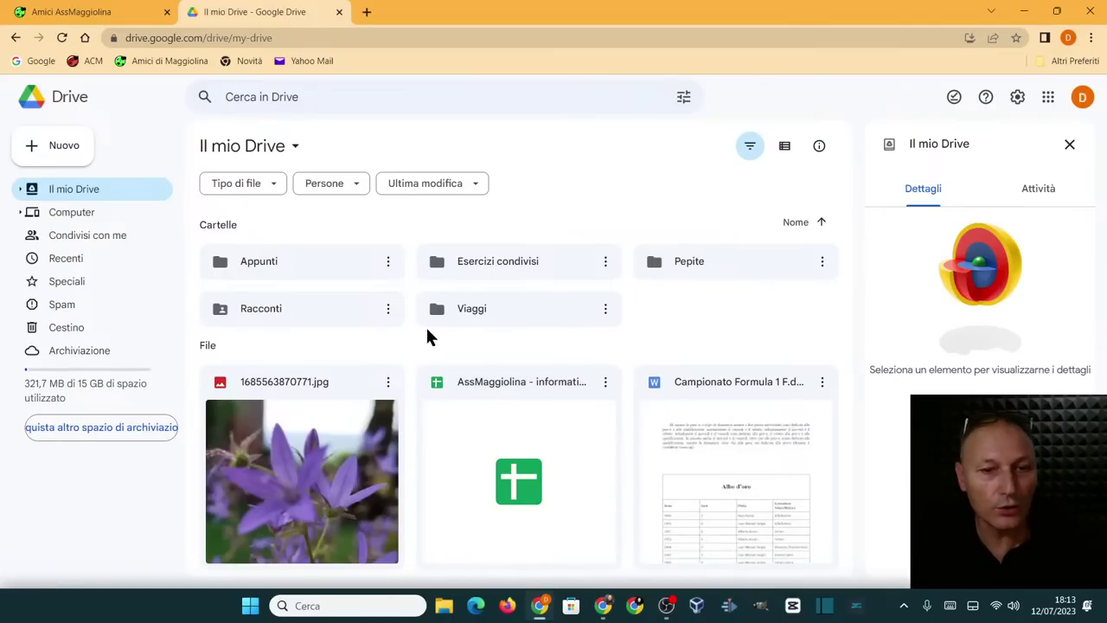
Step: Review the sharing options of the Esperimenti spreadsheet in the Viaggi folder, leave them untouched, and close Drive
{"action": "double_click", "coordinate": [459, 311]}
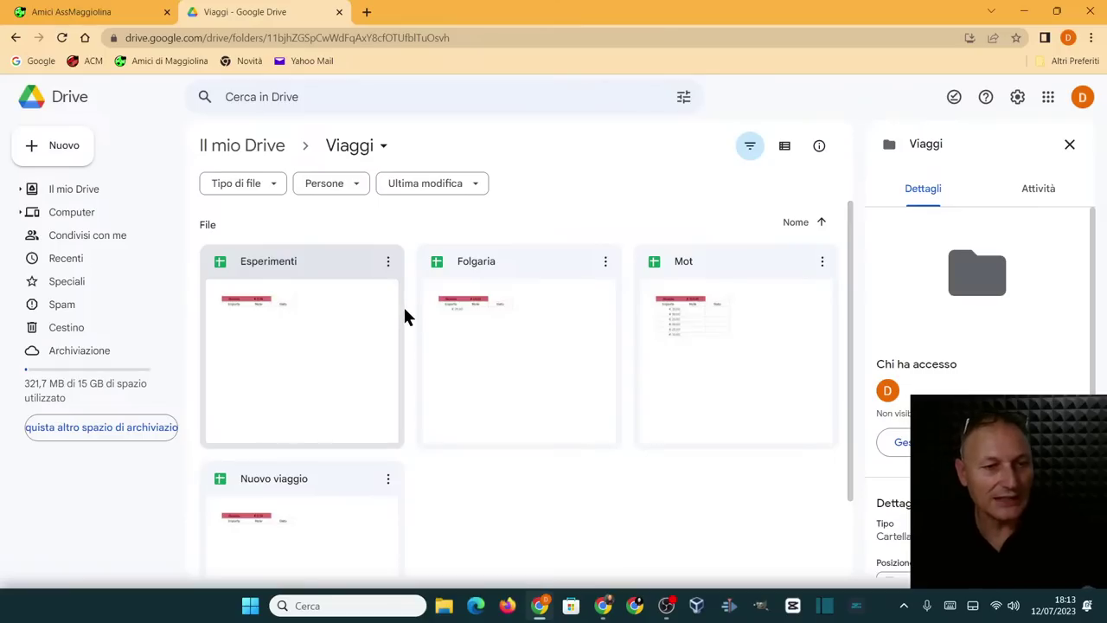
{"action": "left_click", "coordinate": [390, 264]}
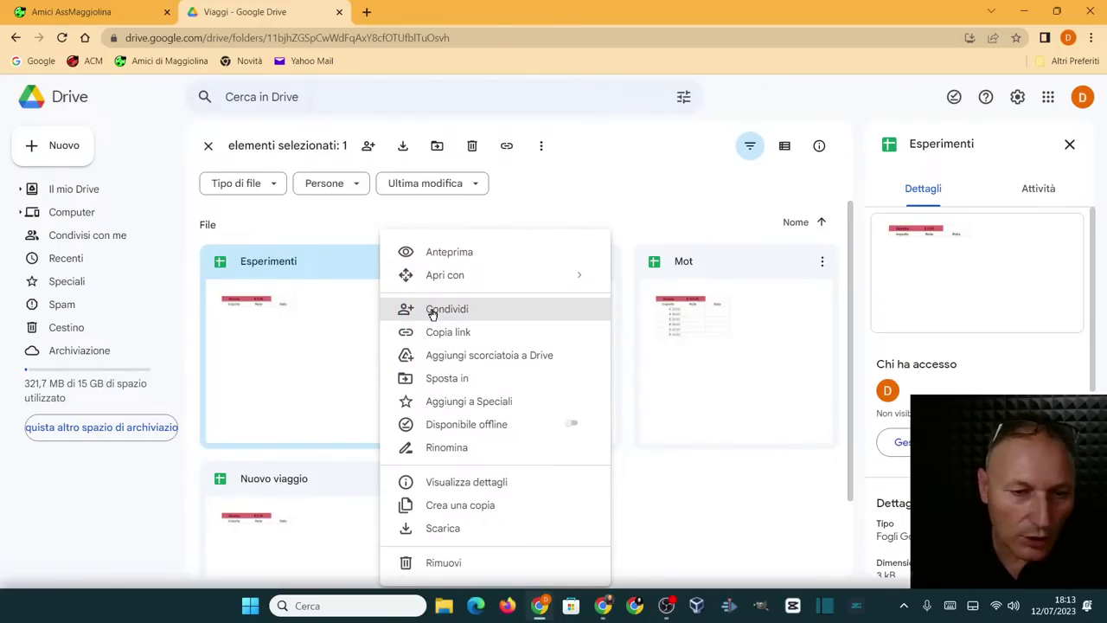
{"action": "left_click", "coordinate": [432, 312]}
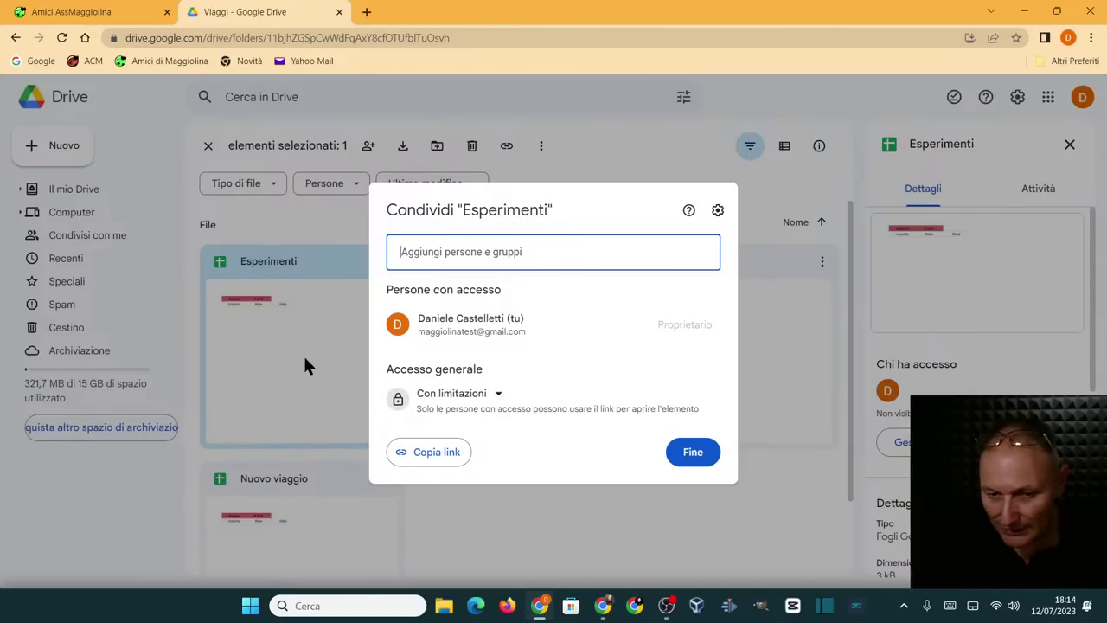
{"action": "left_click", "coordinate": [630, 506]}
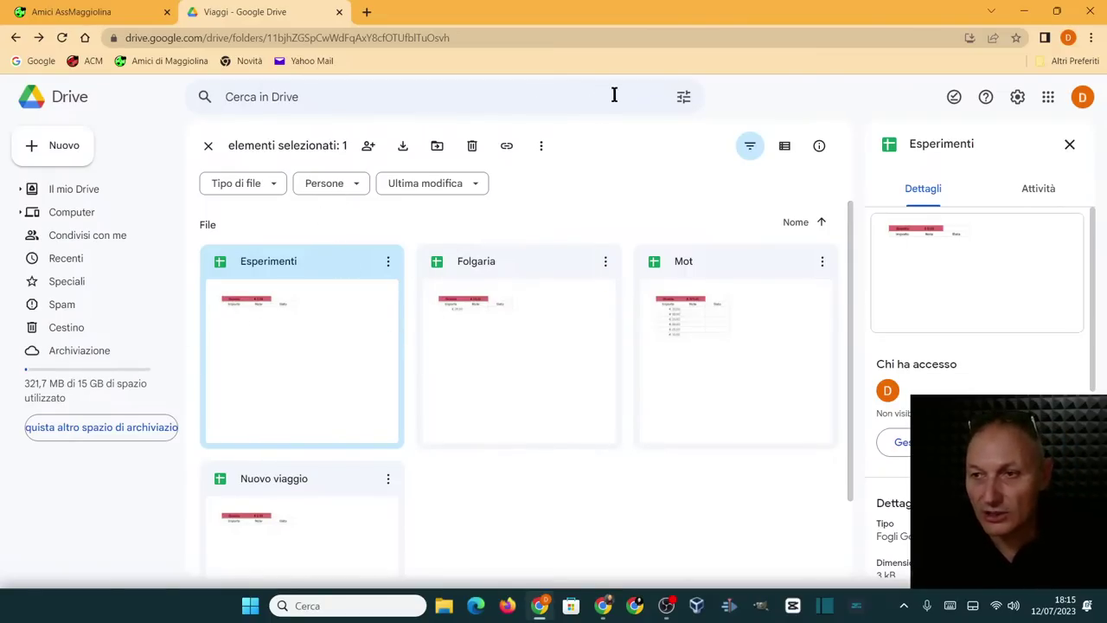
{"action": "left_click", "coordinate": [339, 11]}
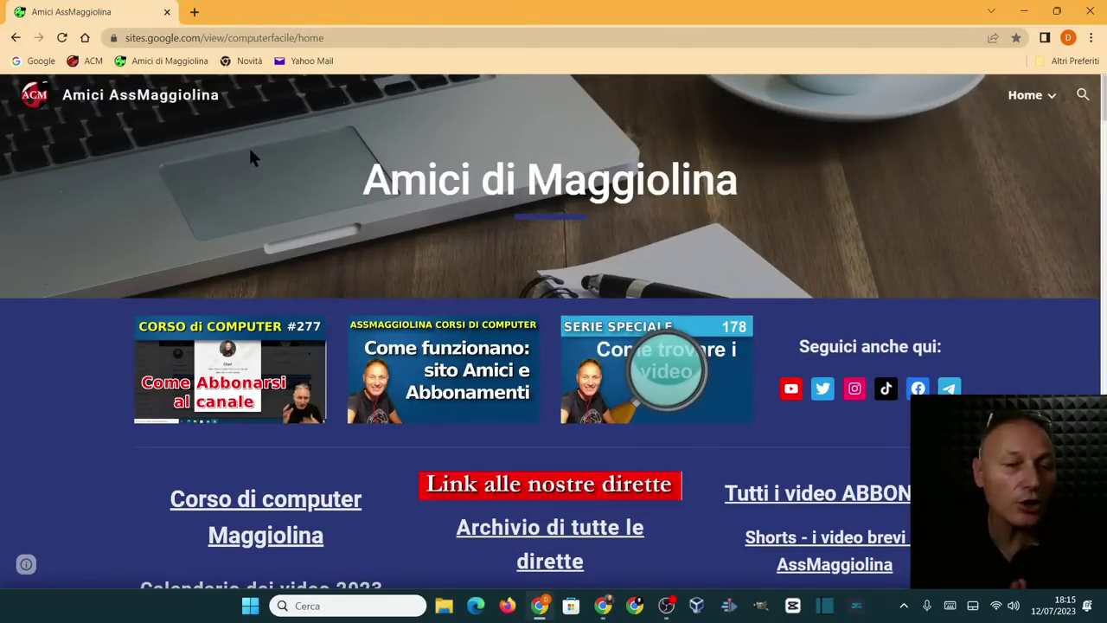
Step: Look through this week's videos on the Amici AssMaggiolina home page and minimize the browser
{"action": "scroll", "coordinate": [471, 205], "scroll_direction": "down", "scroll_amount": 5}
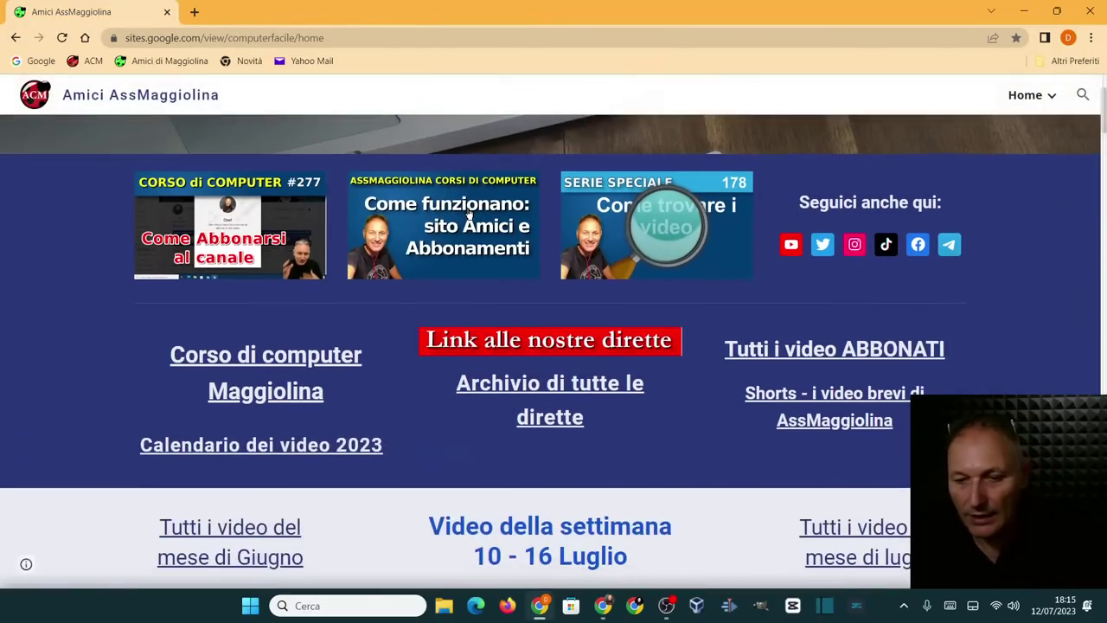
{"action": "scroll", "coordinate": [467, 215], "scroll_direction": "down", "scroll_amount": 3}
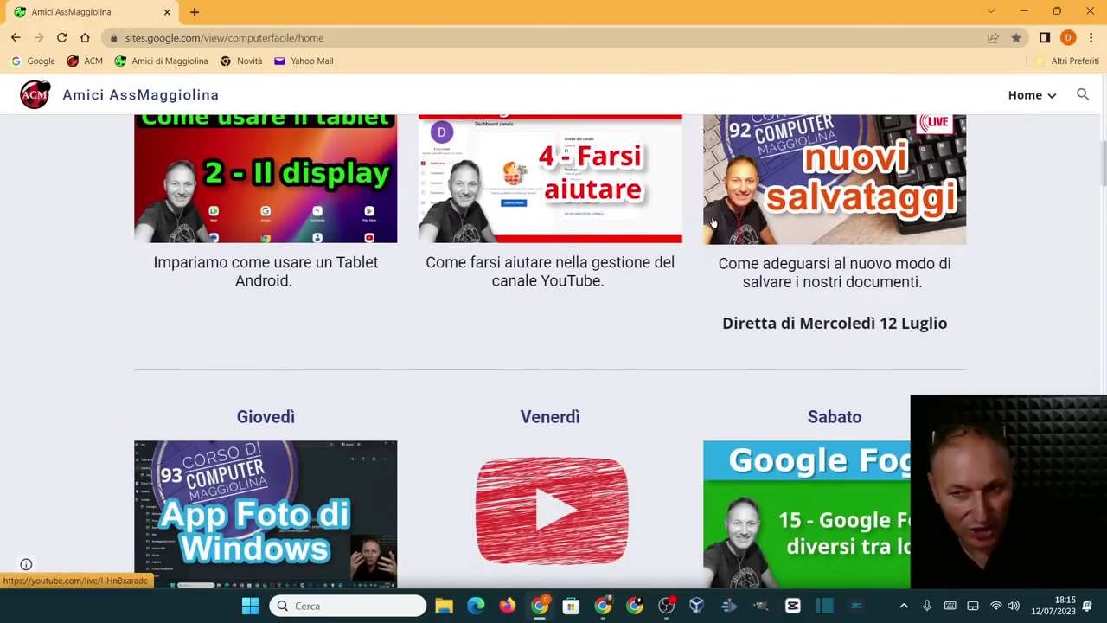
{"action": "scroll", "coordinate": [610, 231], "scroll_direction": "up", "scroll_amount": 1}
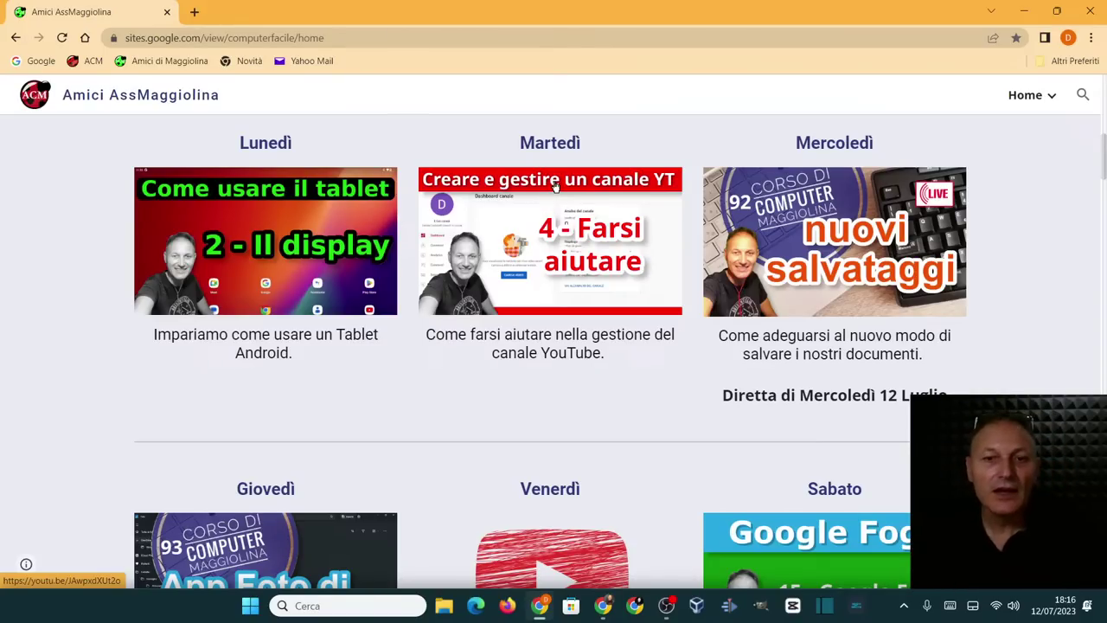
{"action": "left_click", "coordinate": [1024, 16]}
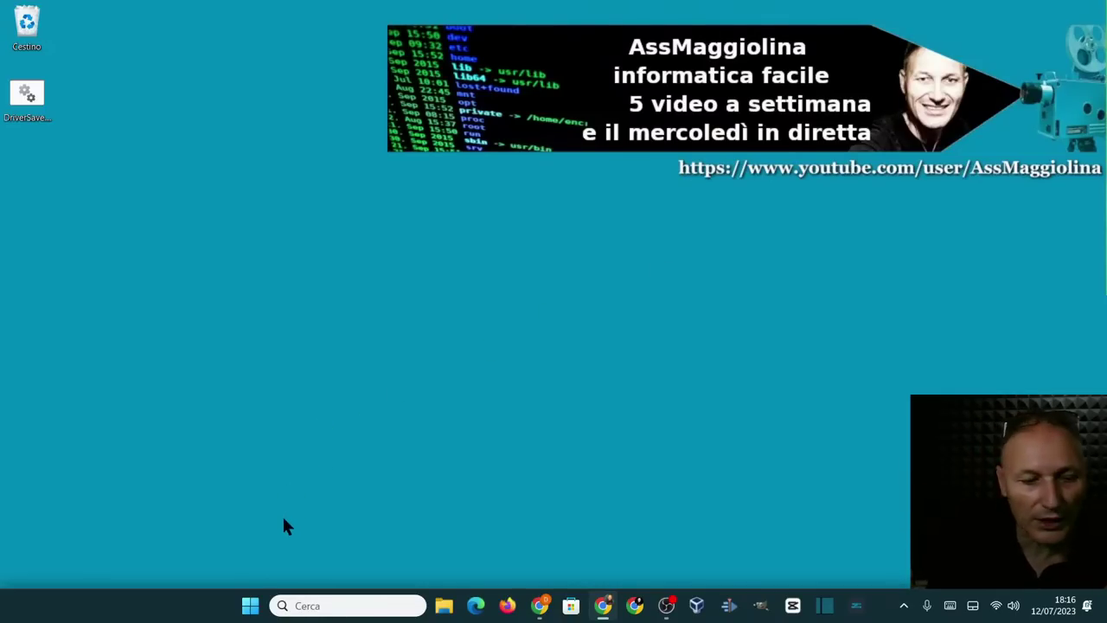
Step: Open WordPad in a maximized window and write "Prova di salvataggio" in the blank document
{"action": "left_click", "coordinate": [250, 605]}
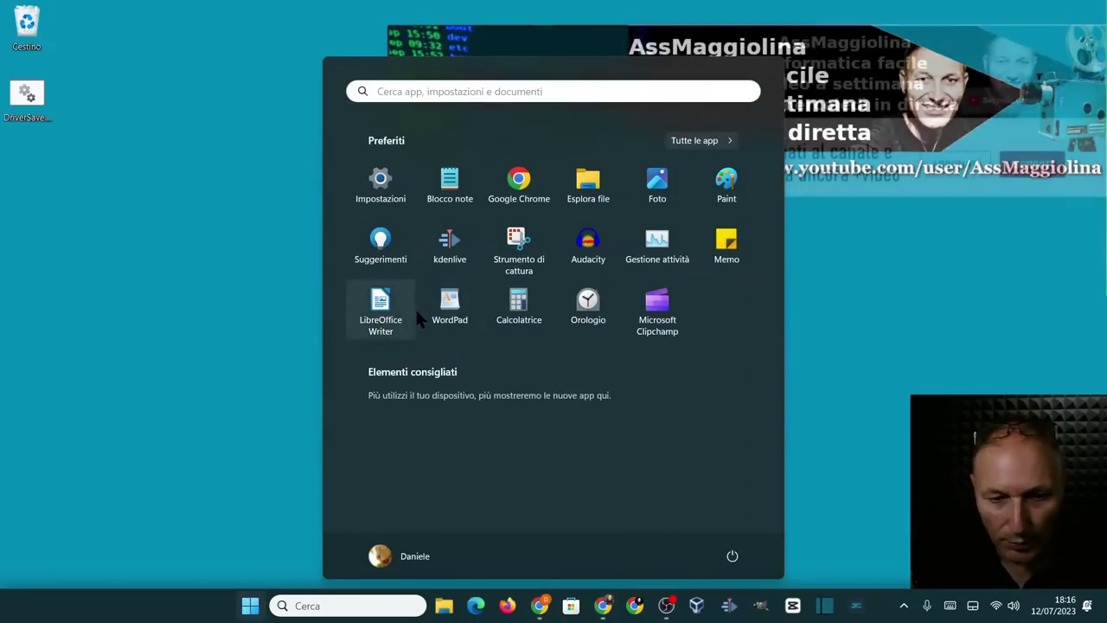
{"action": "left_click", "coordinate": [450, 305]}
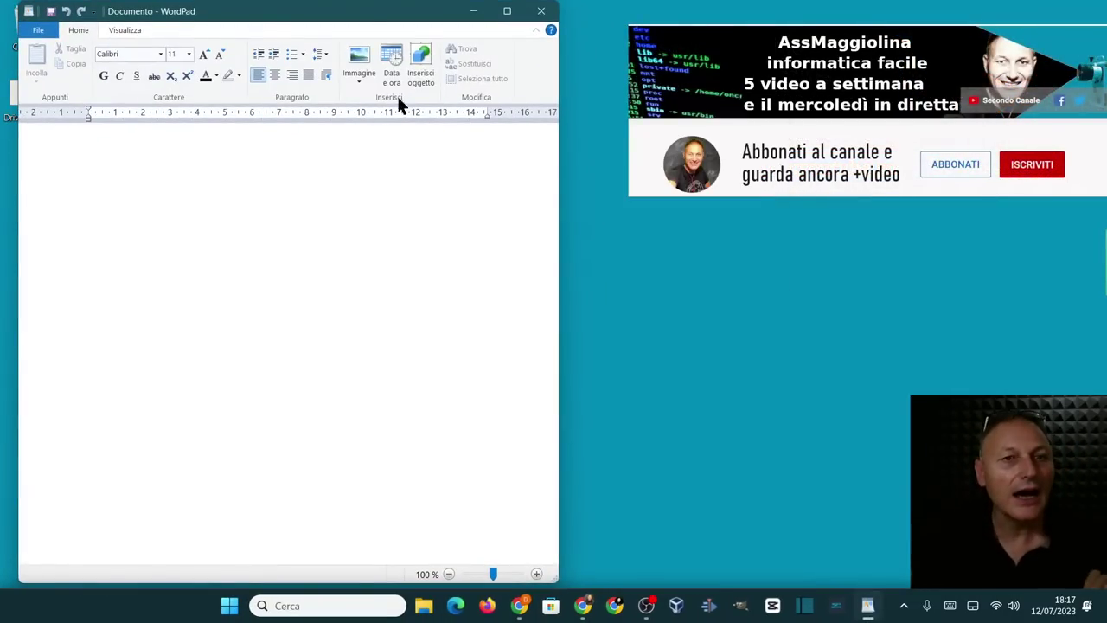
{"action": "left_click", "coordinate": [507, 10]}
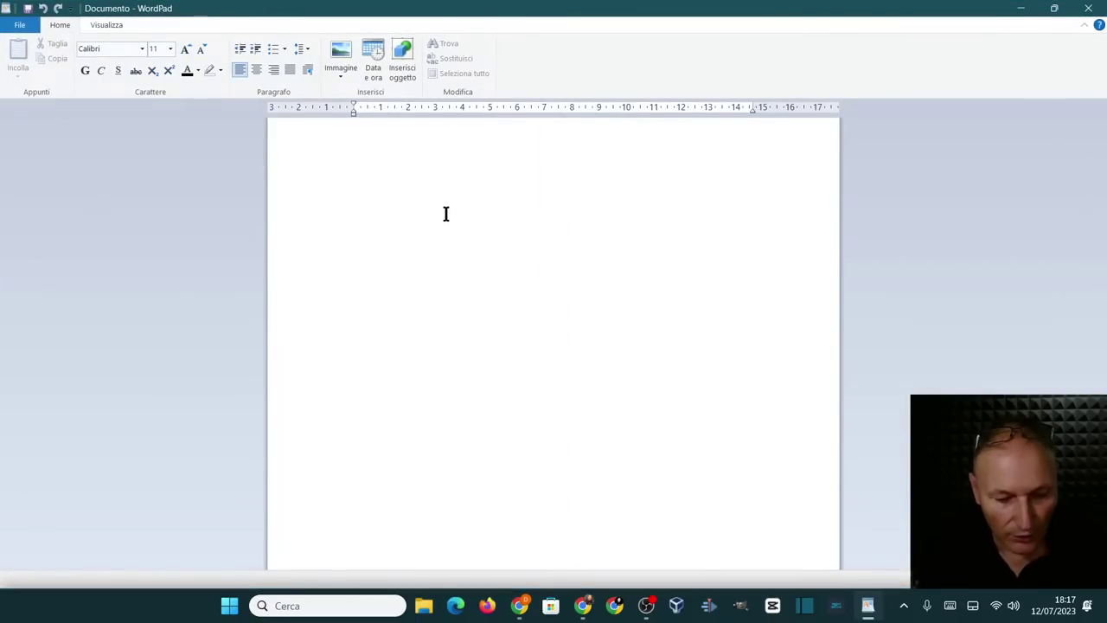
{"action": "type", "text": "Prova di salvataggio"}
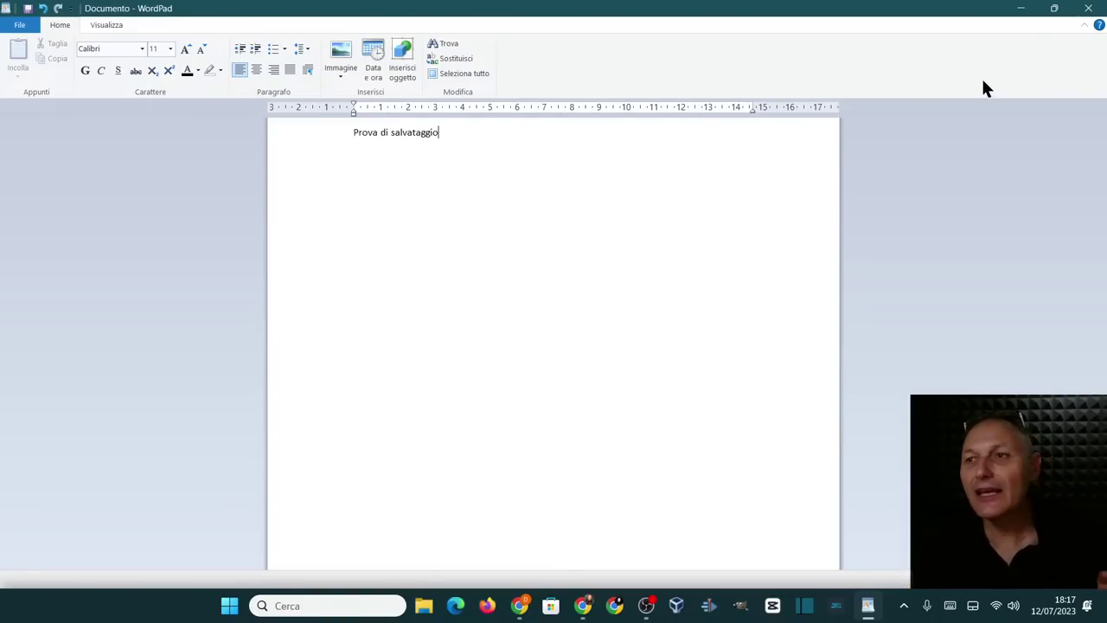
Step: Save the document as Prova in Rich Text Format in the Documenti folder and close WordPad
{"action": "left_click", "coordinate": [1088, 8]}
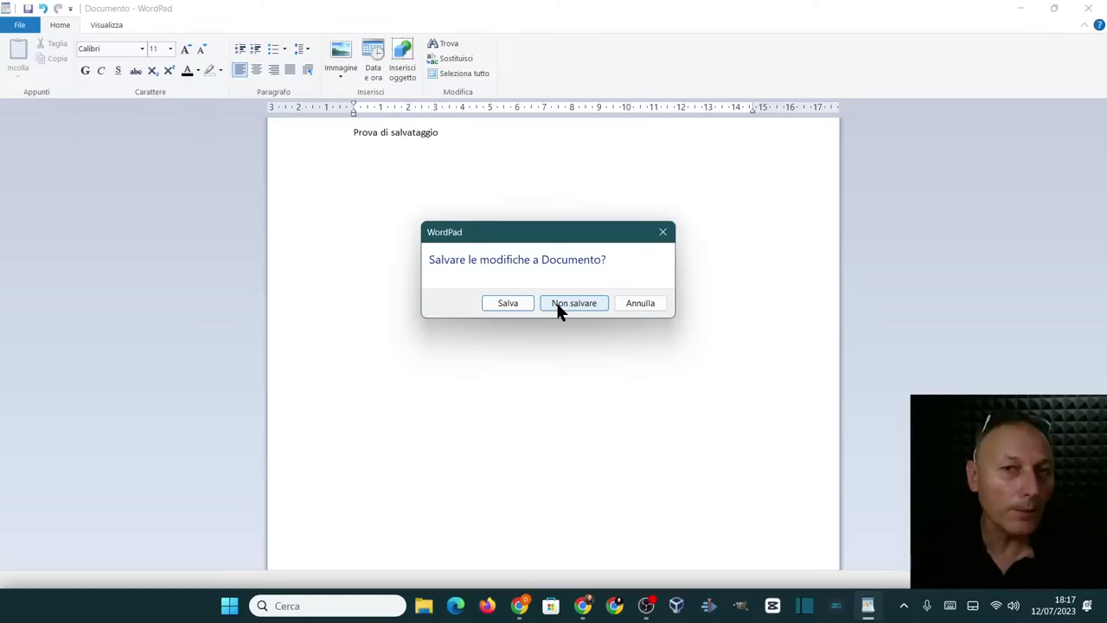
{"action": "left_click", "coordinate": [640, 302]}
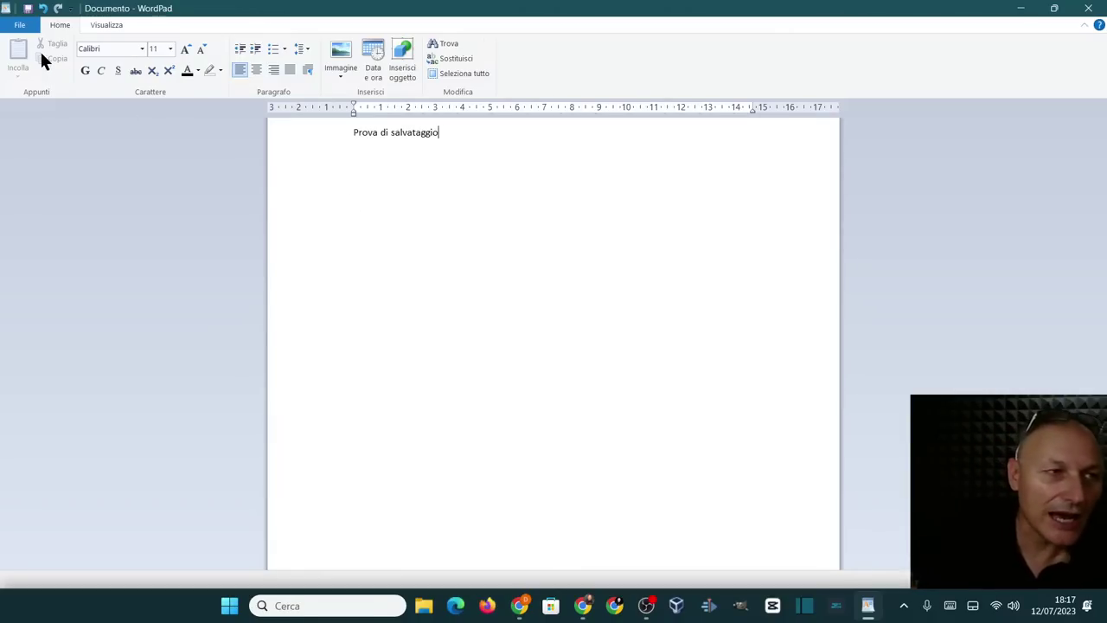
{"action": "left_click", "coordinate": [28, 8]}
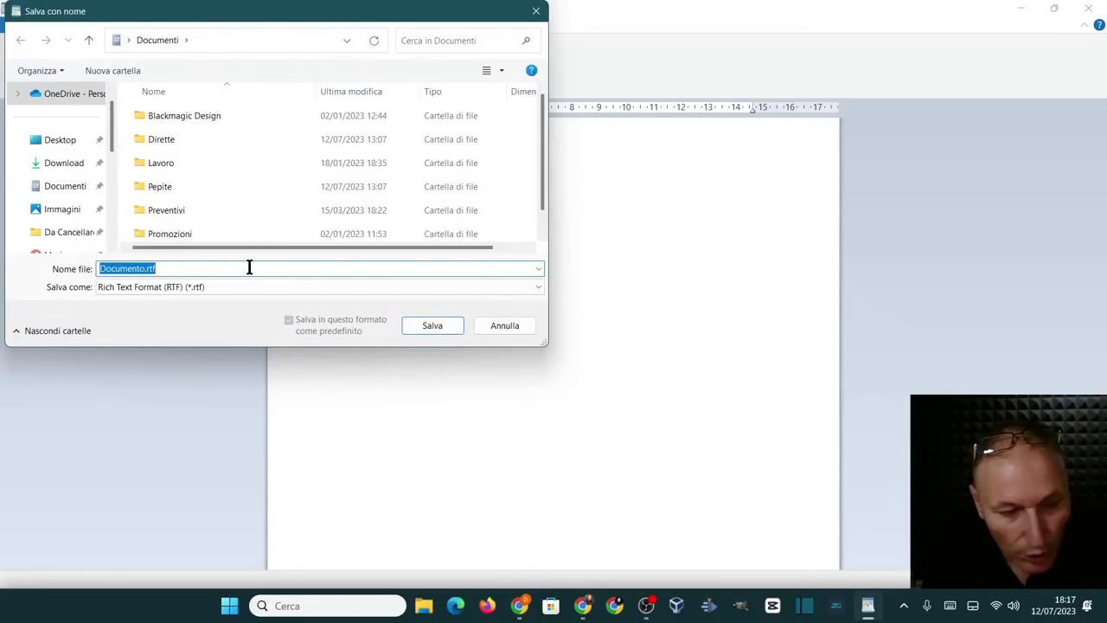
{"action": "type", "text": "Prova"}
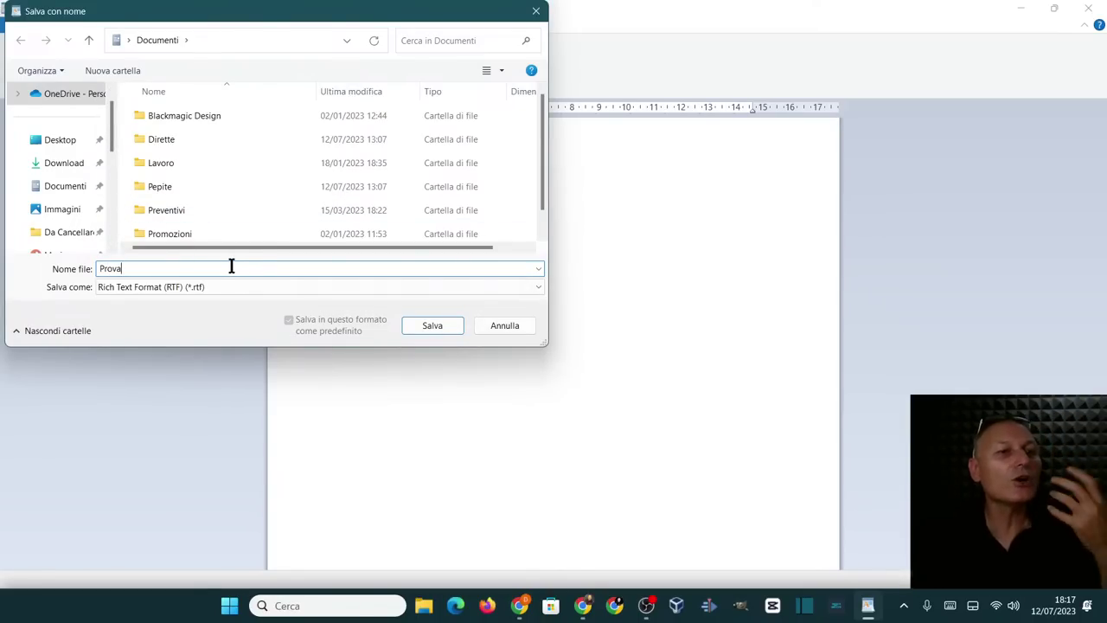
{"action": "left_click", "coordinate": [61, 195]}
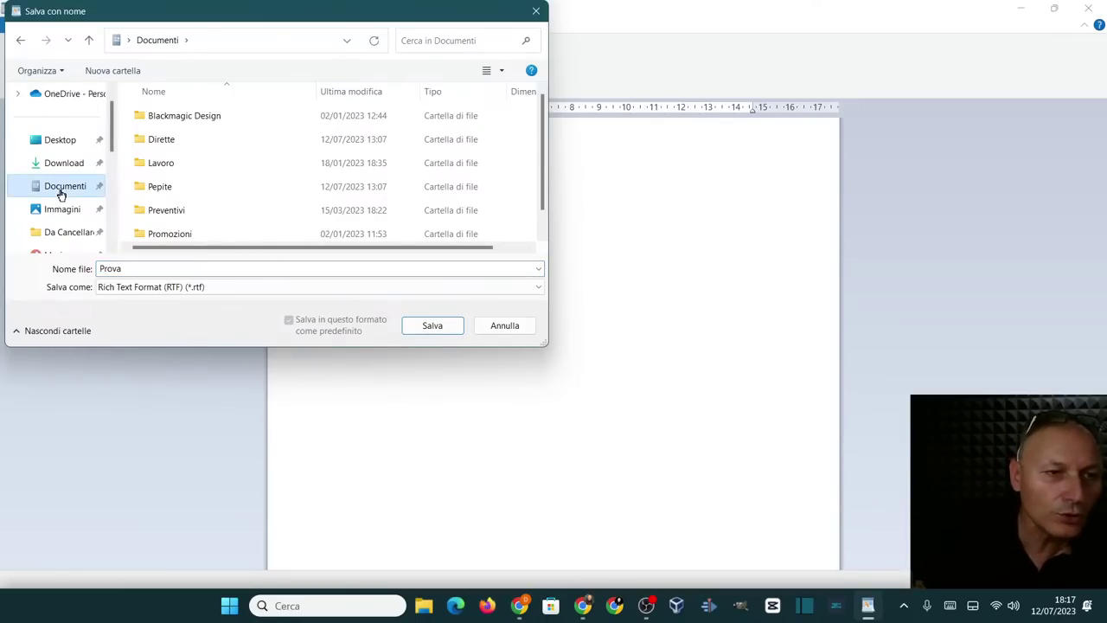
{"action": "scroll", "coordinate": [207, 173], "scroll_direction": "down", "scroll_amount": 1}
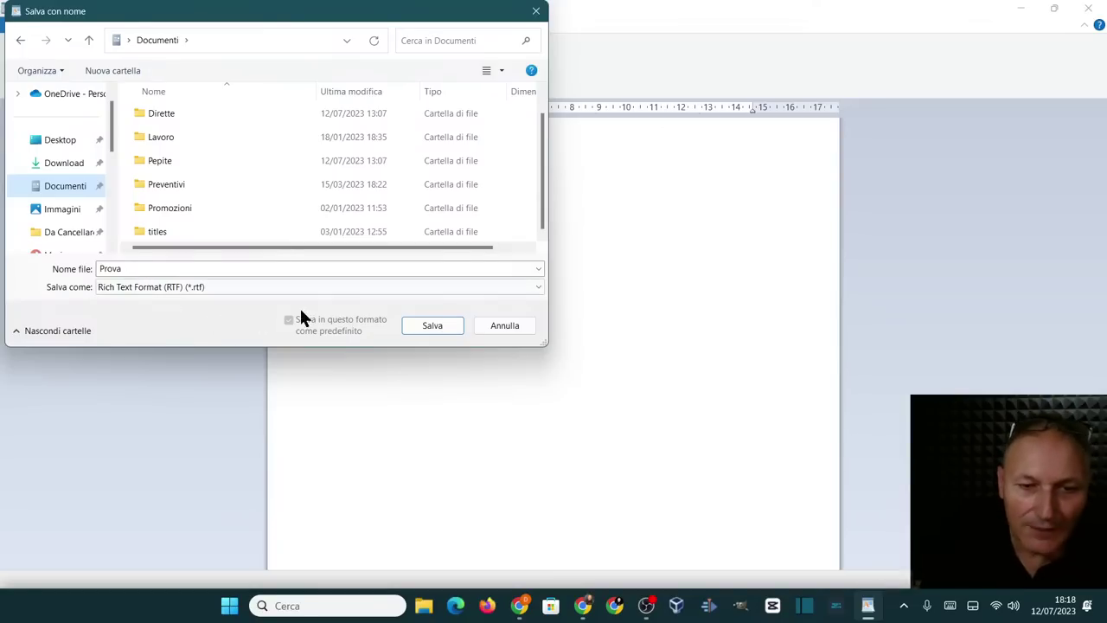
{"action": "left_click", "coordinate": [415, 328]}
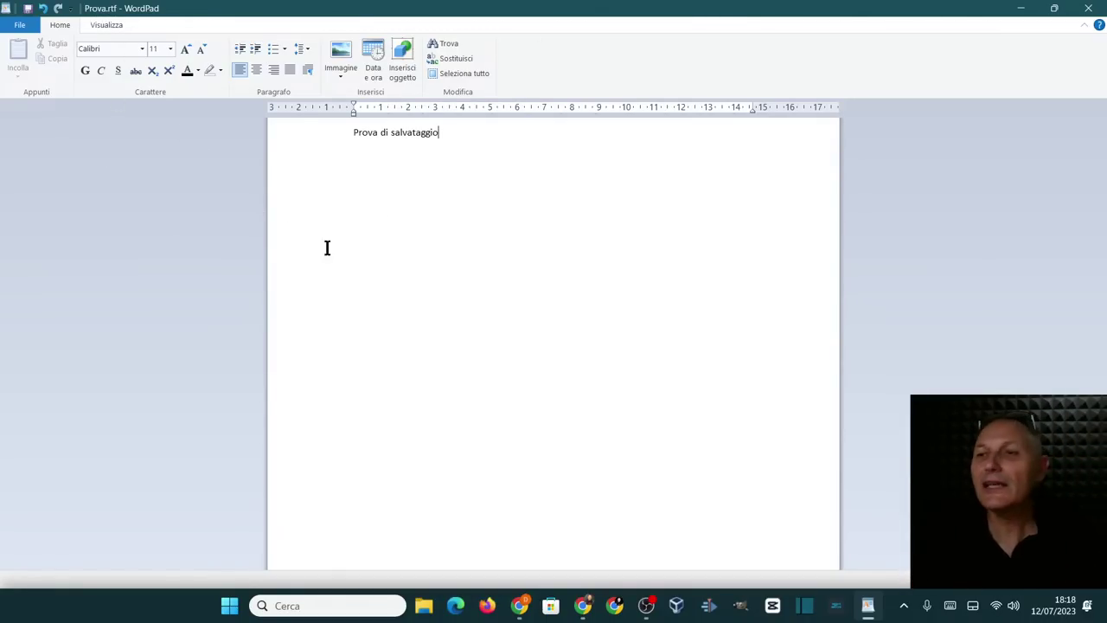
{"action": "left_click", "coordinate": [1087, 8]}
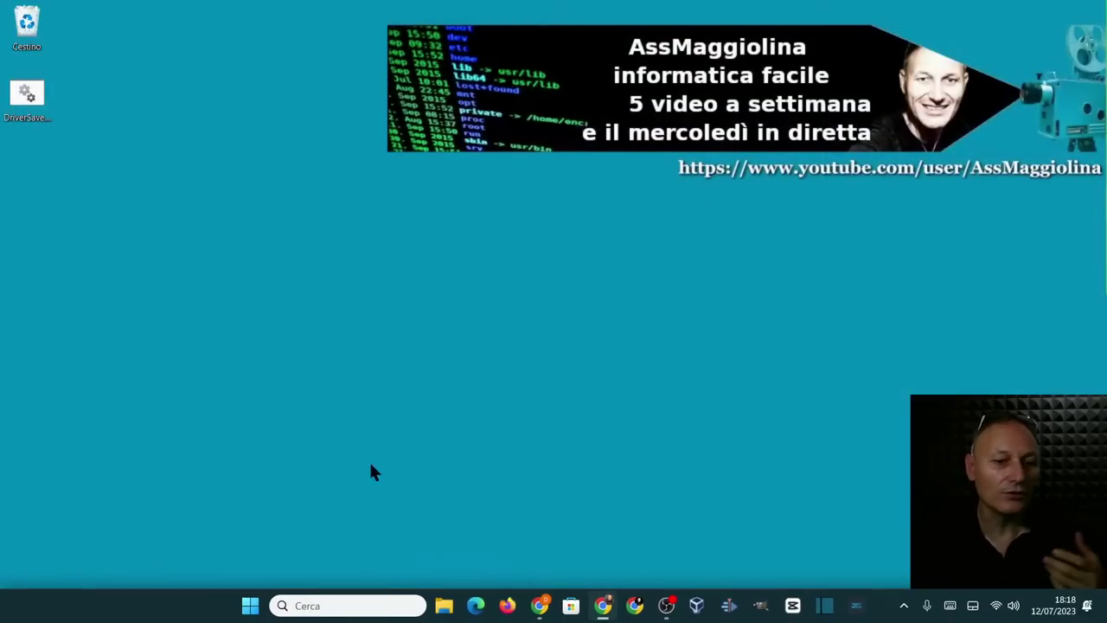
Step: Open Prova.rtf from the Documenti folder in File Explorer
{"action": "left_click", "coordinate": [444, 606]}
{"action": "left_click_drag", "start_coordinate": [69, 175], "coordinate": [531, 111]}
{"action": "left_click", "coordinate": [287, 222]}
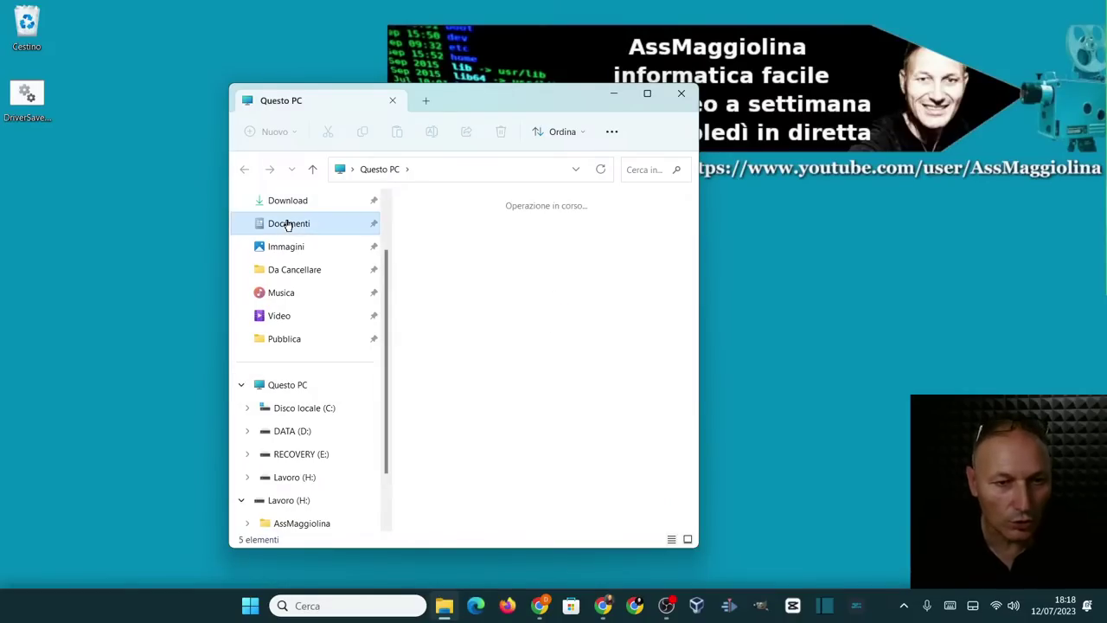
{"action": "double_click", "coordinate": [547, 302]}
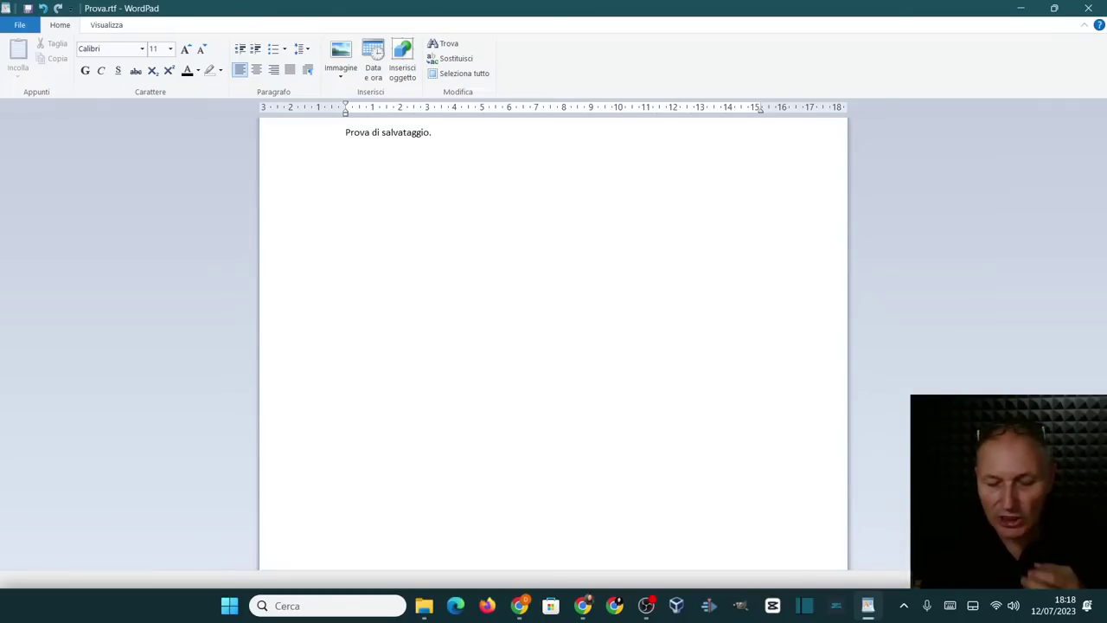
Step: Add the lines "continuo a scrivere" and "scrivo ancora" below the existing text in Prova.rtf
{"action": "key", "text": "Return"}
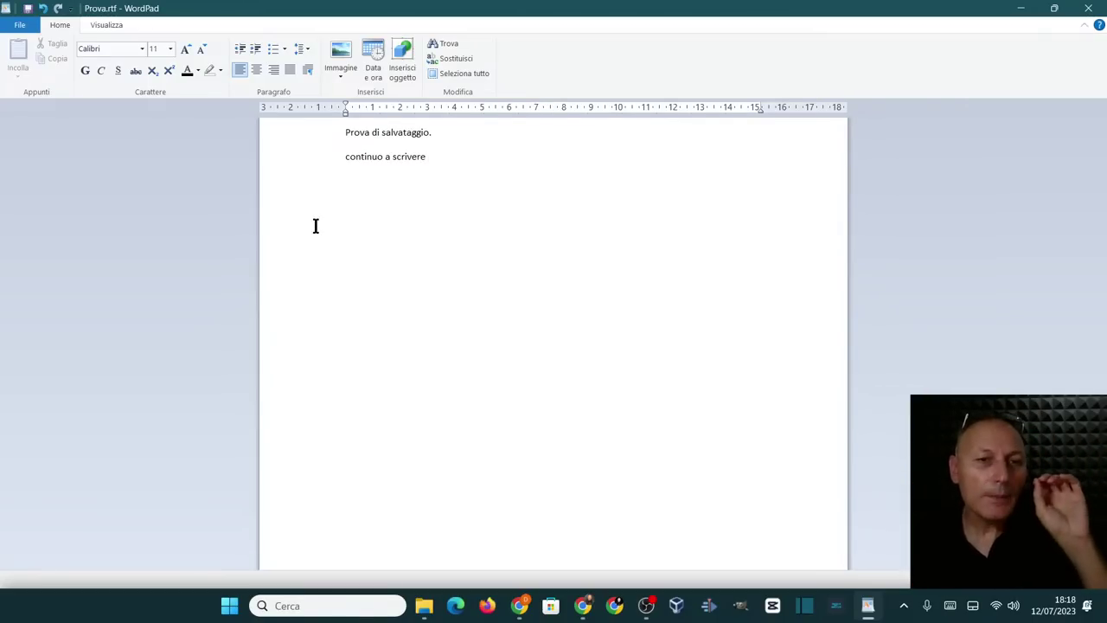
{"action": "left_click", "coordinate": [335, 158]}
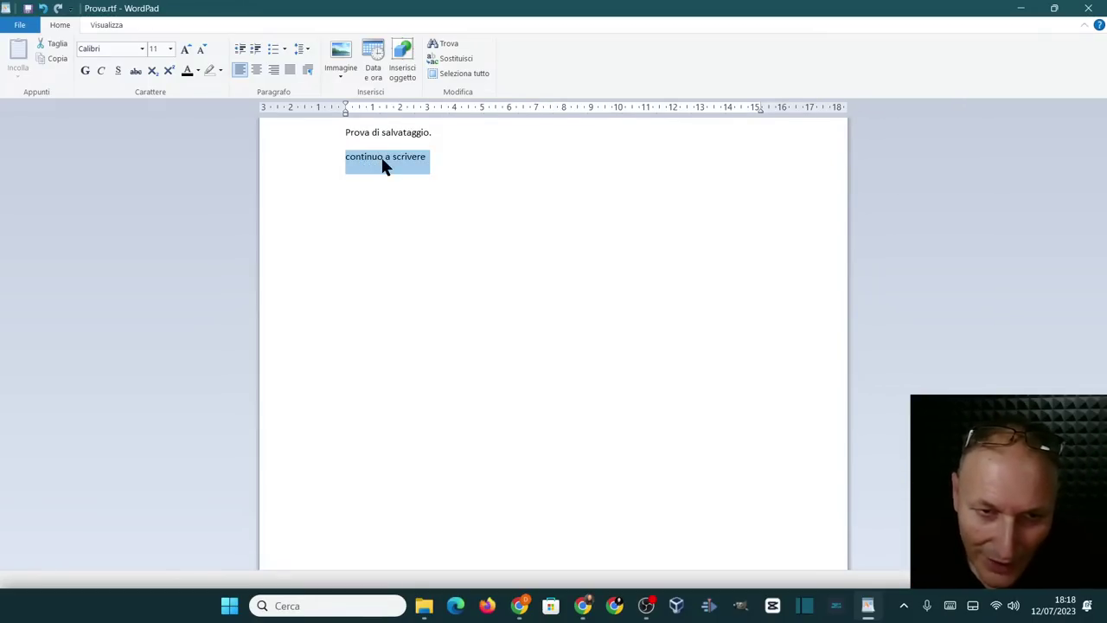
{"action": "left_click", "coordinate": [415, 279]}
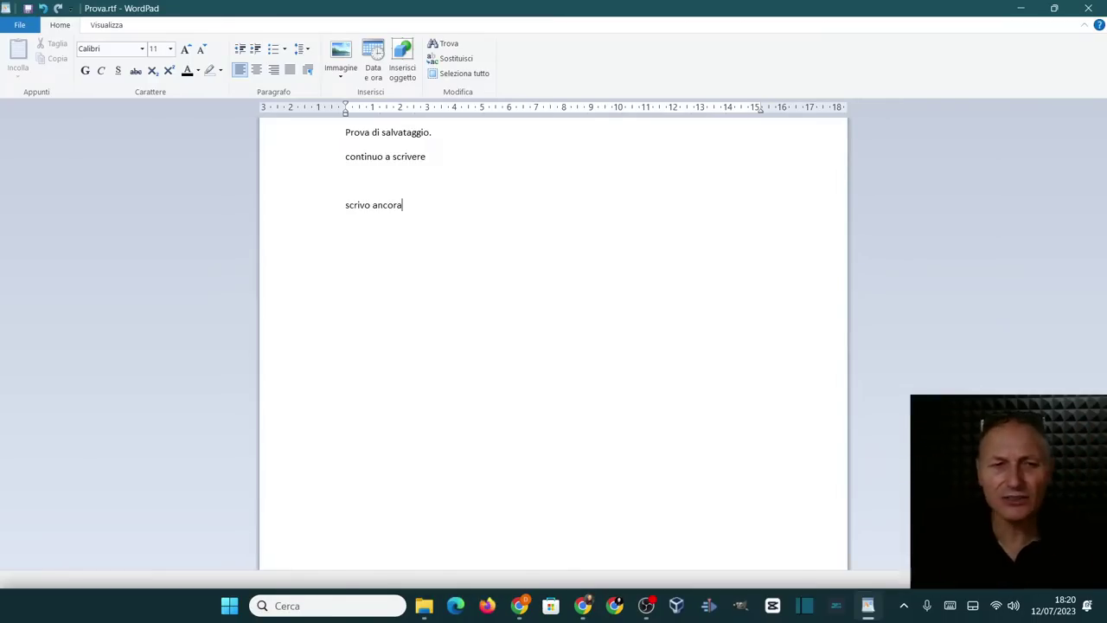
Step: Close Prova.rtf without saving the latest changes, and reopen it from Documenti to check the saved text before closing it
{"action": "left_click", "coordinate": [1089, 8]}
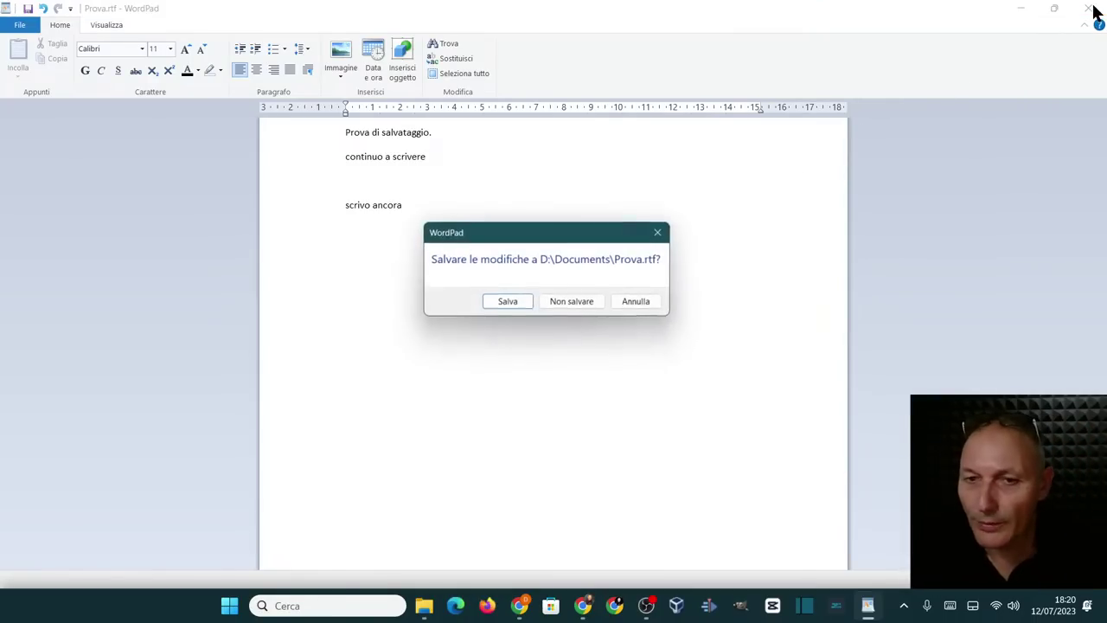
{"action": "left_click", "coordinate": [581, 305]}
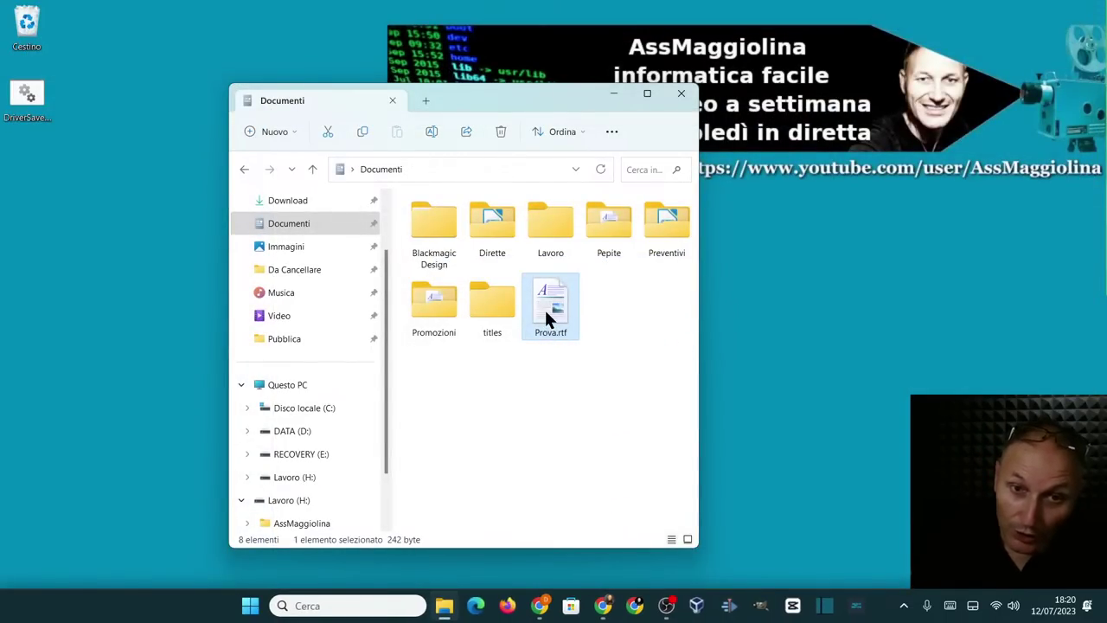
{"action": "double_click", "coordinate": [544, 307]}
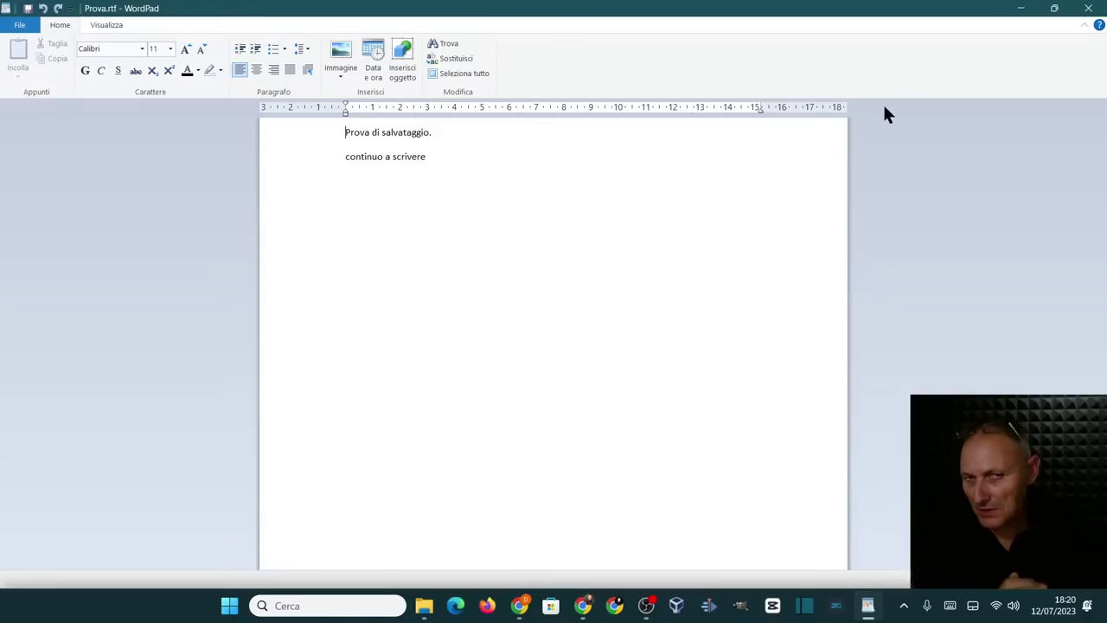
{"action": "left_click", "coordinate": [1087, 15]}
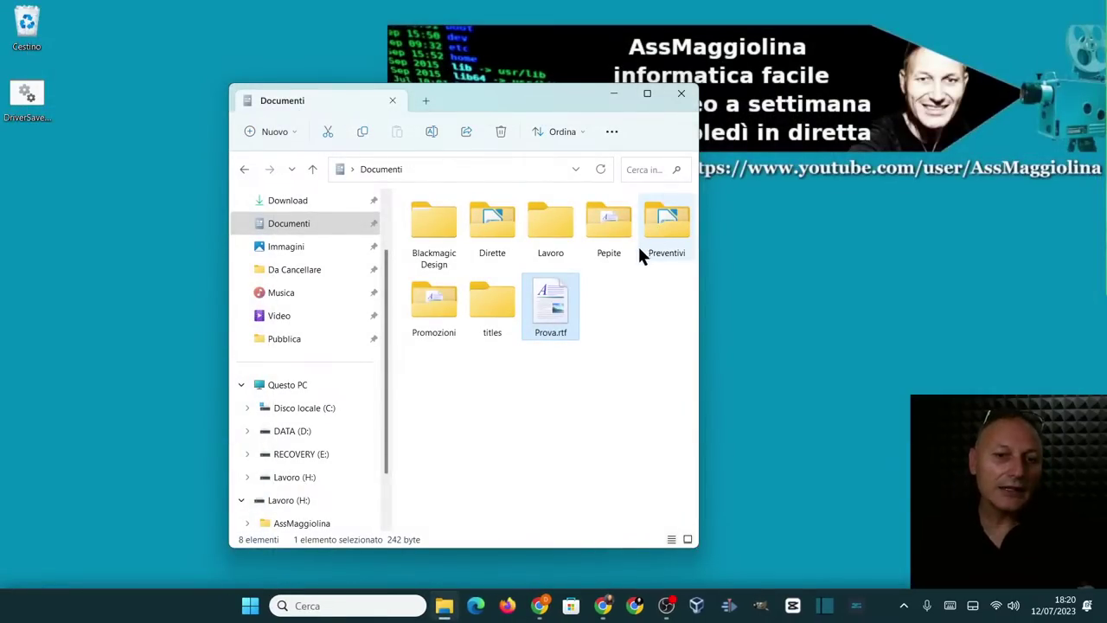
Step: Close the Documenti folder window, switch to Chrome and open Google Drive in a new tab
{"action": "left_click", "coordinate": [681, 93]}
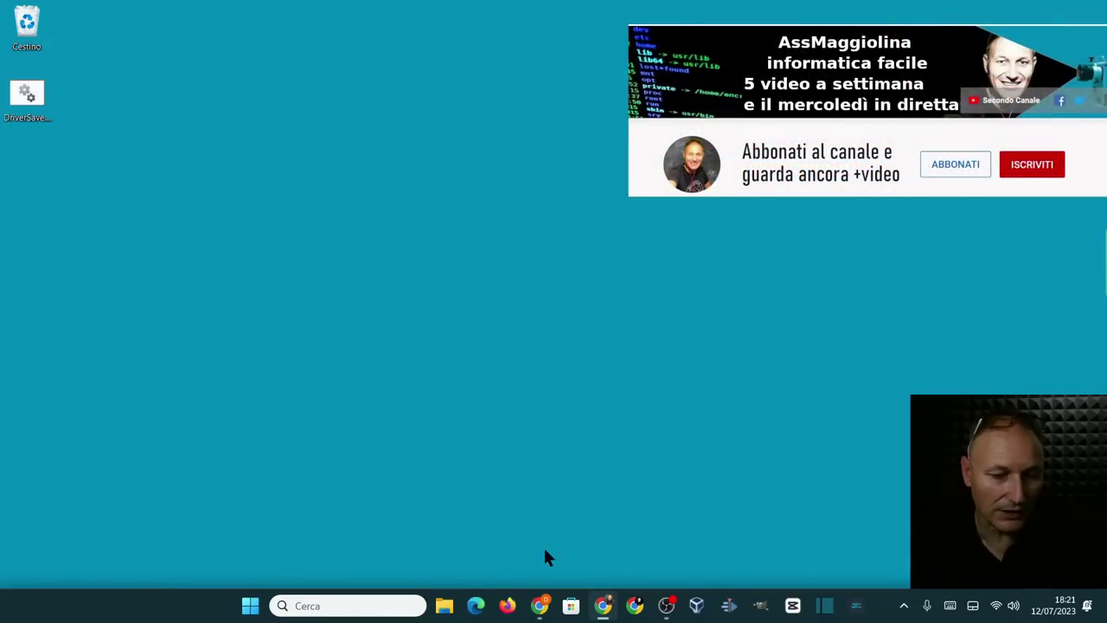
{"action": "left_click", "coordinate": [537, 607]}
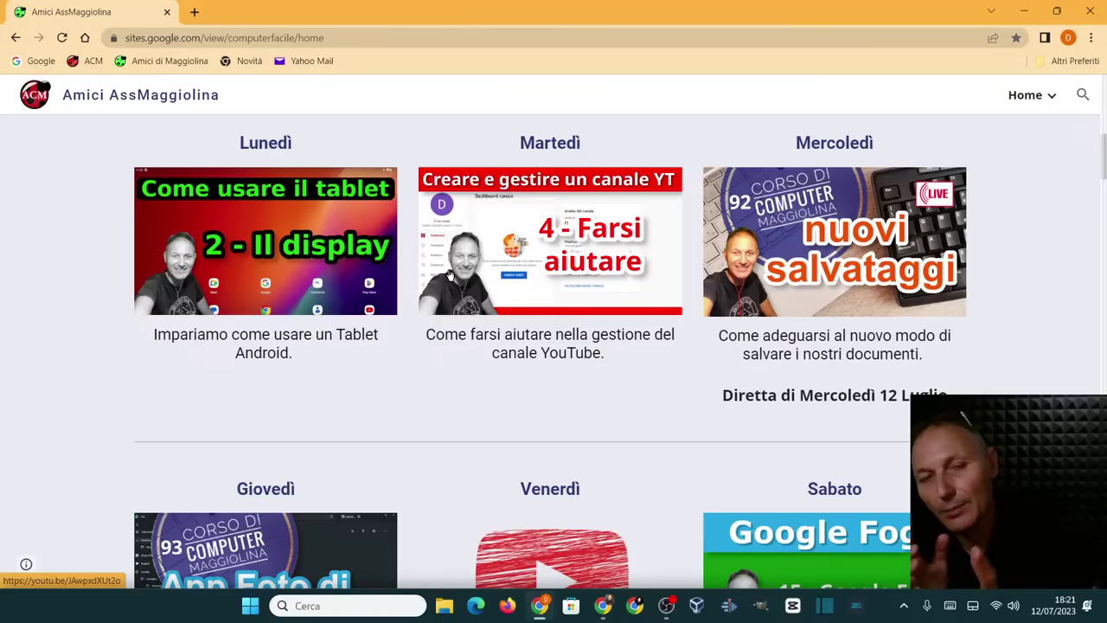
{"action": "left_click", "coordinate": [194, 13]}
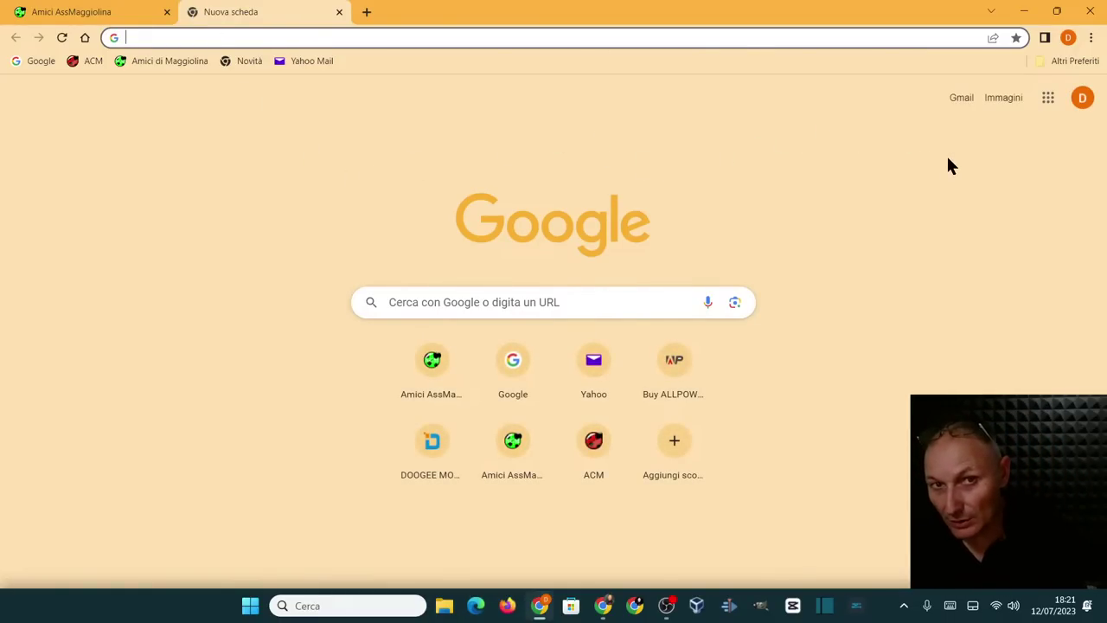
{"action": "left_click", "coordinate": [1048, 102]}
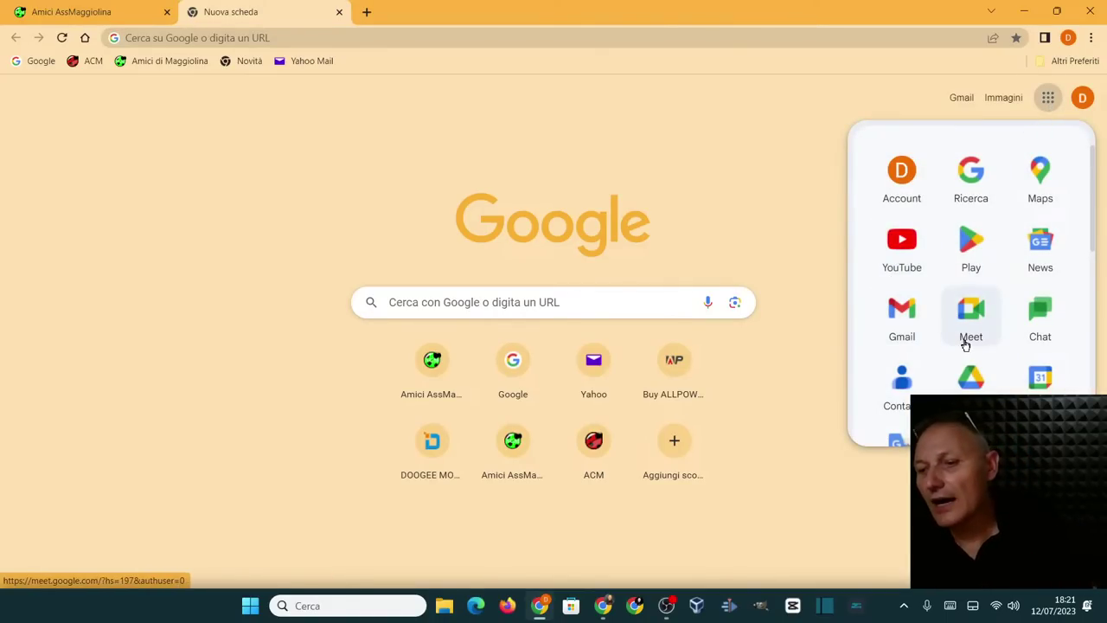
{"action": "left_click", "coordinate": [968, 380]}
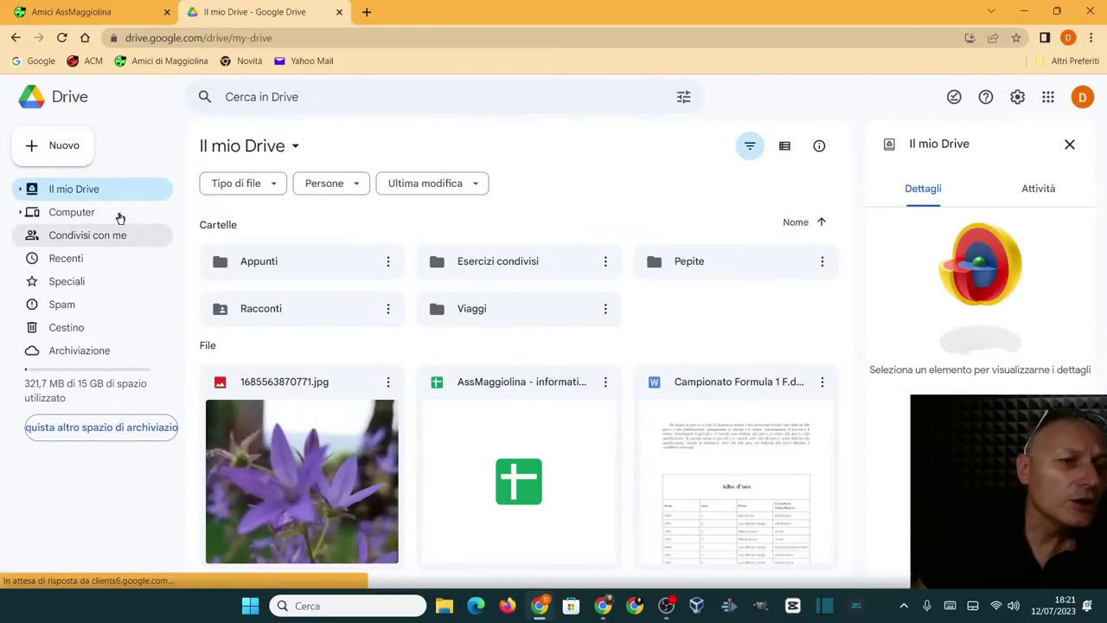
Step: Create a blank Google Docs document with the text "Prove tecniche di salvataggio" and close the browser without saving manually
{"action": "left_click", "coordinate": [60, 149]}
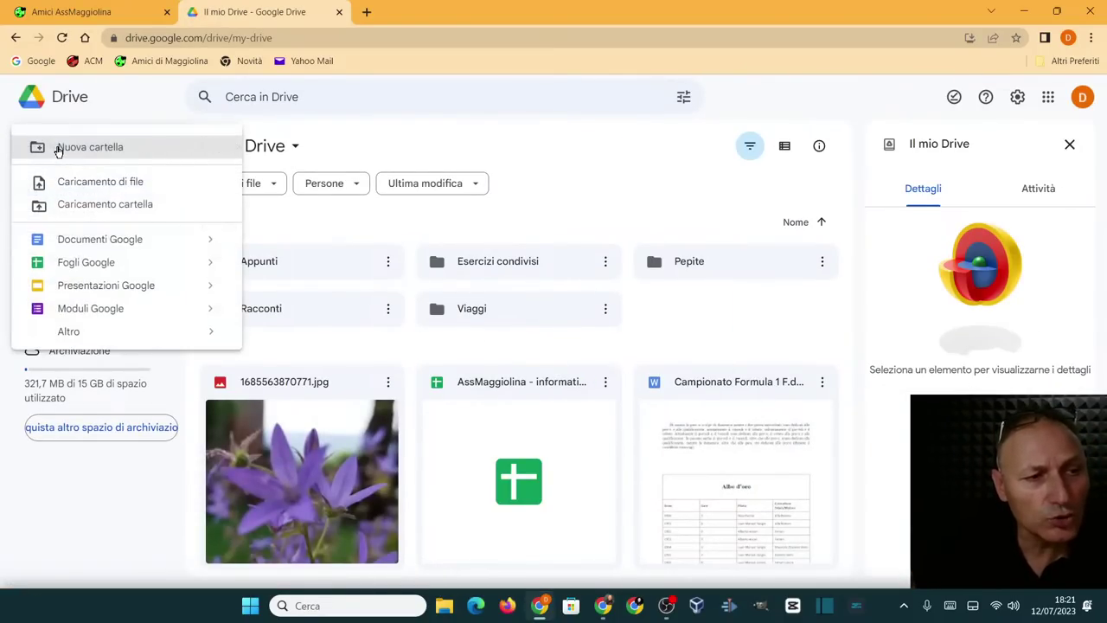
{"action": "left_click", "coordinate": [109, 242]}
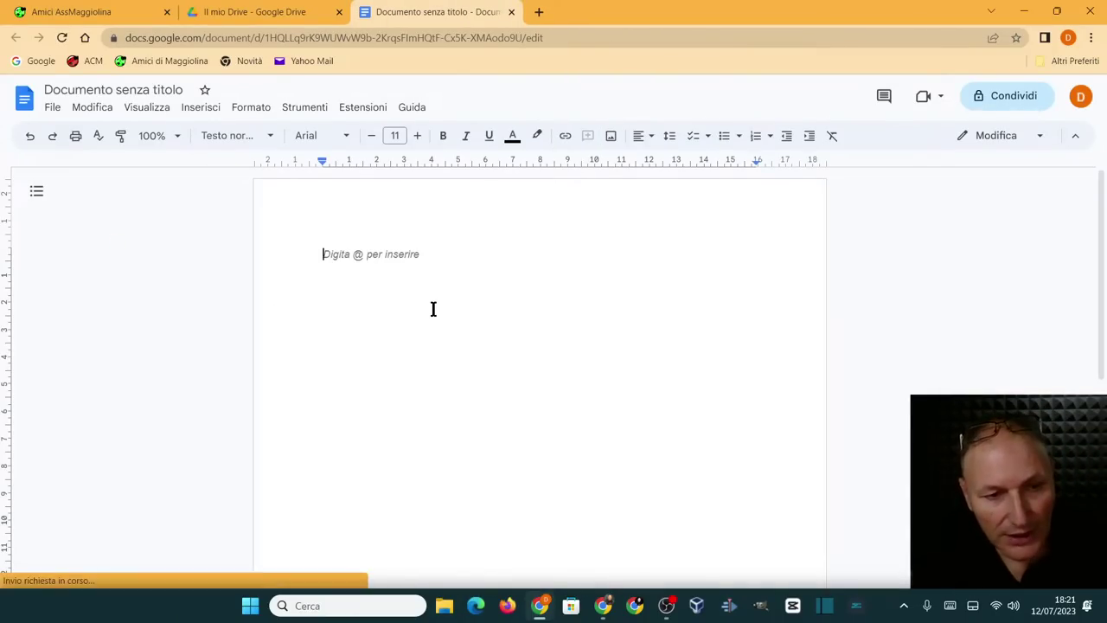
{"action": "type", "text": "Prove"}
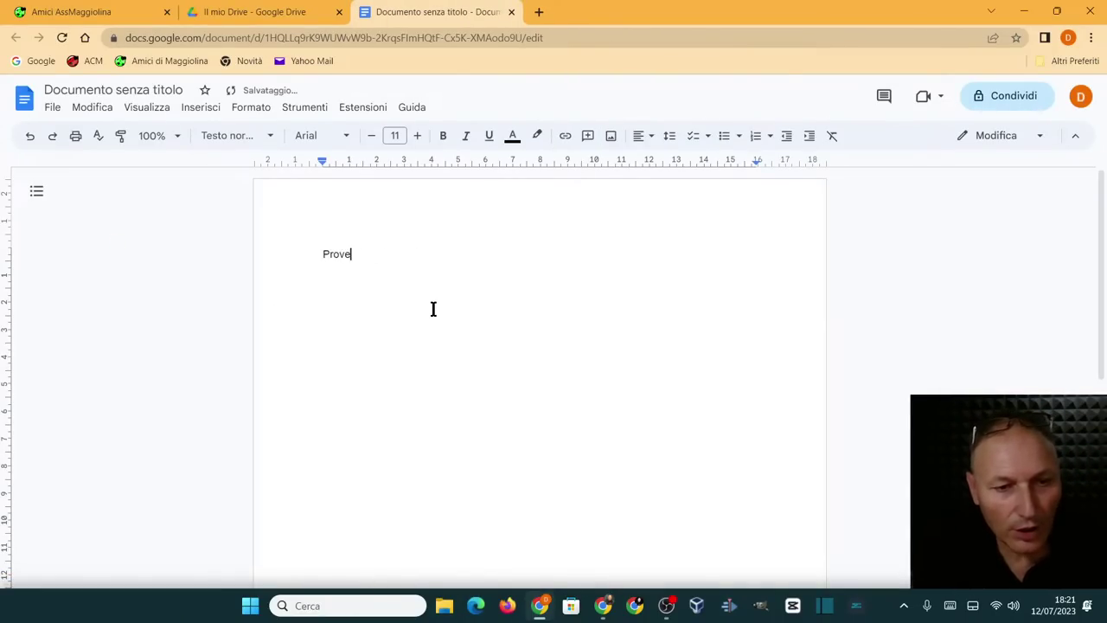
{"action": "type", "text": " tred"}
{"action": "key", "text": "BackSpace"}
{"action": "key", "text": "BackSpace"}
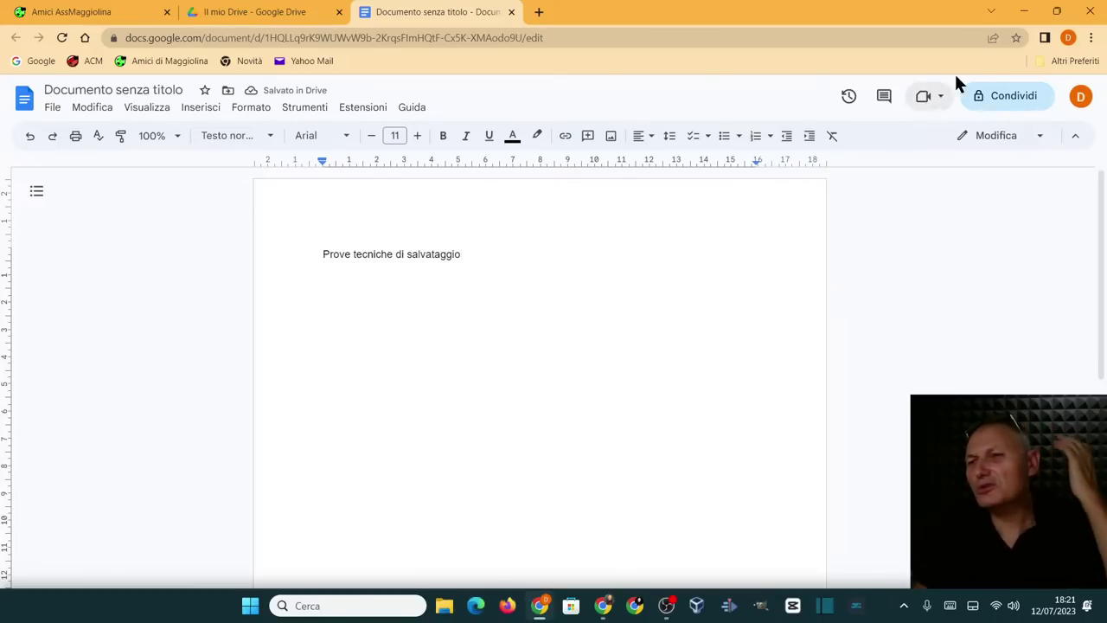
{"action": "left_click", "coordinate": [1092, 11]}
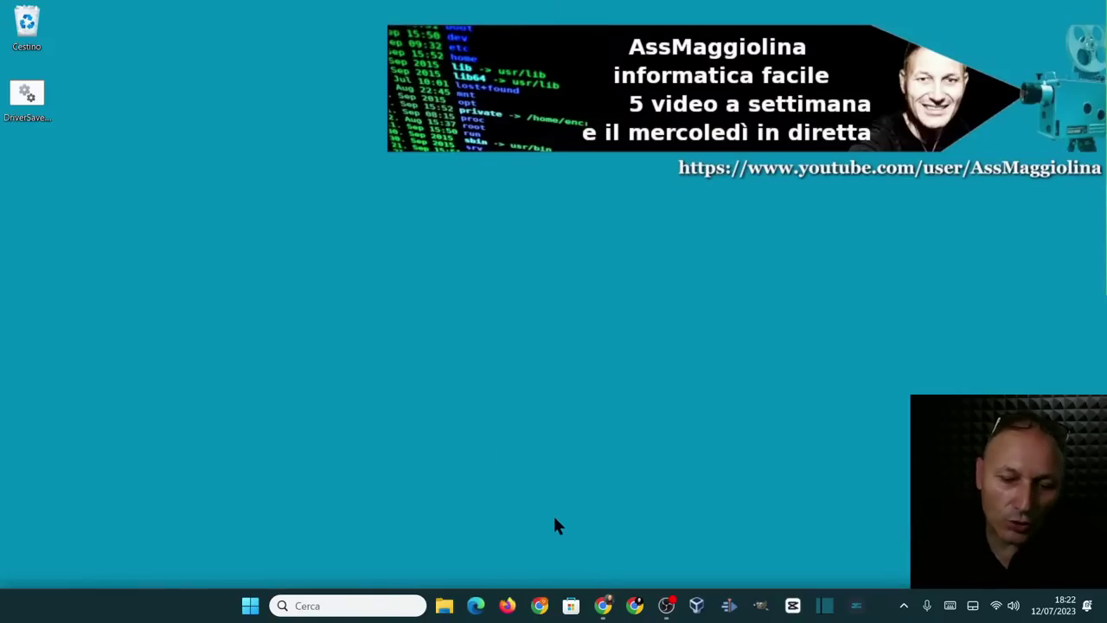
Step: Restart Chrome in a maximized window and open "Documento senza titolo" from Google Drive
{"action": "left_click", "coordinate": [539, 607]}
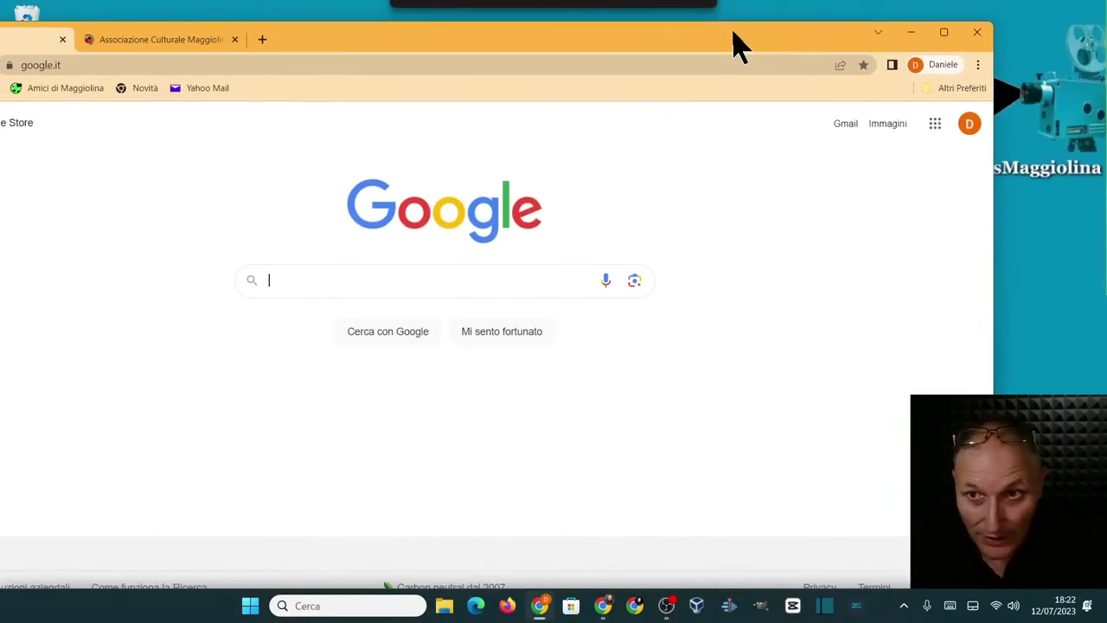
{"action": "double_click", "coordinate": [731, 34]}
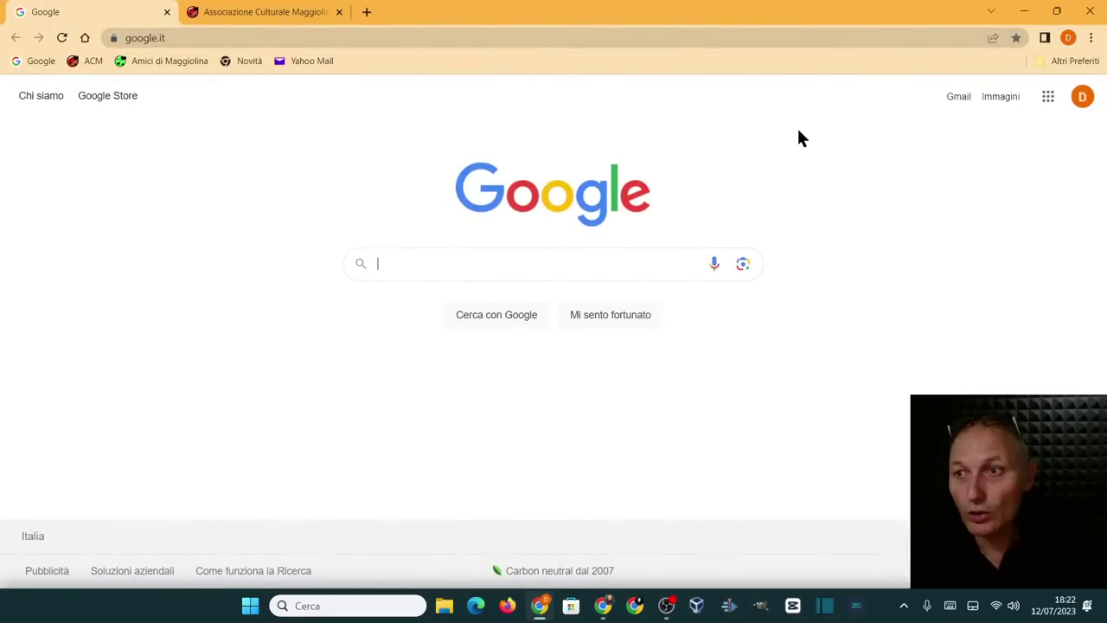
{"action": "left_click", "coordinate": [1047, 95]}
{"action": "left_click", "coordinate": [967, 366]}
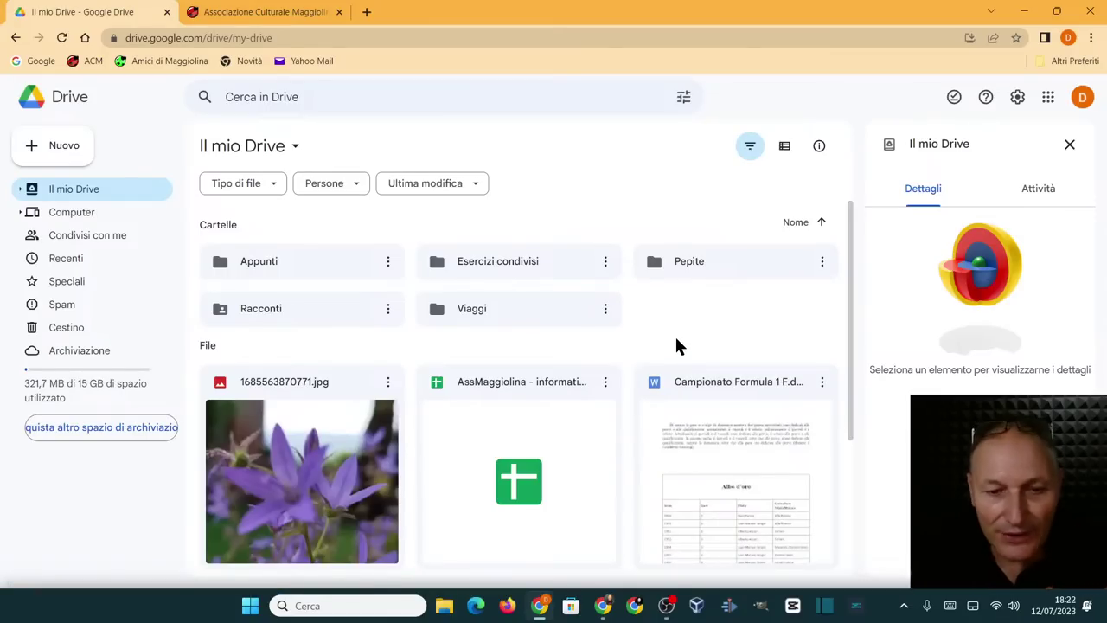
{"action": "scroll", "coordinate": [675, 342], "scroll_direction": "down", "scroll_amount": 3}
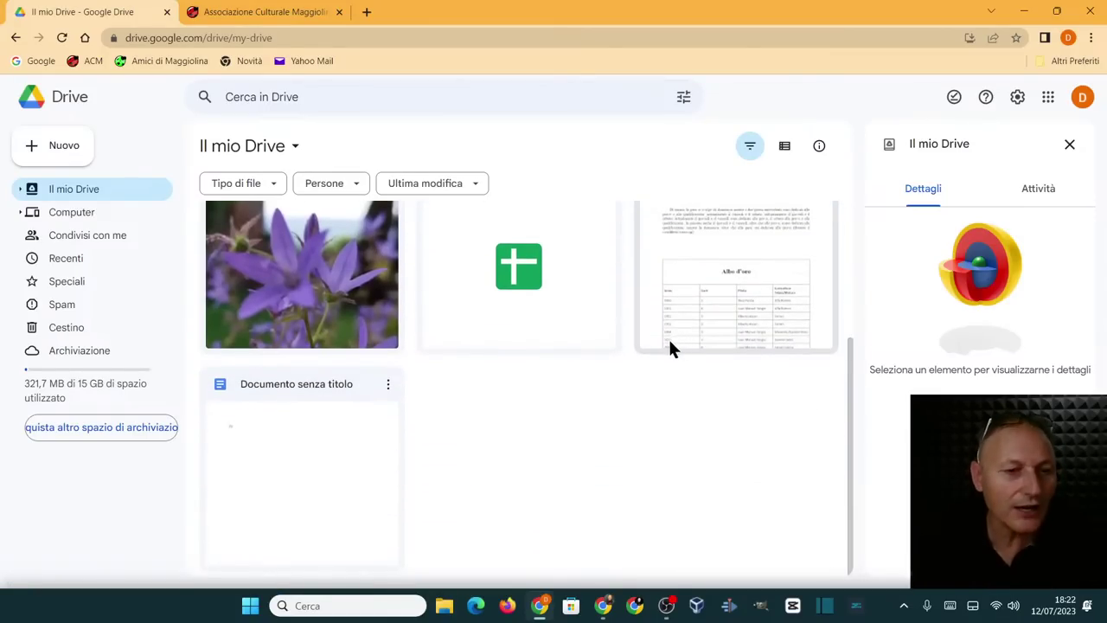
{"action": "left_click", "coordinate": [341, 484]}
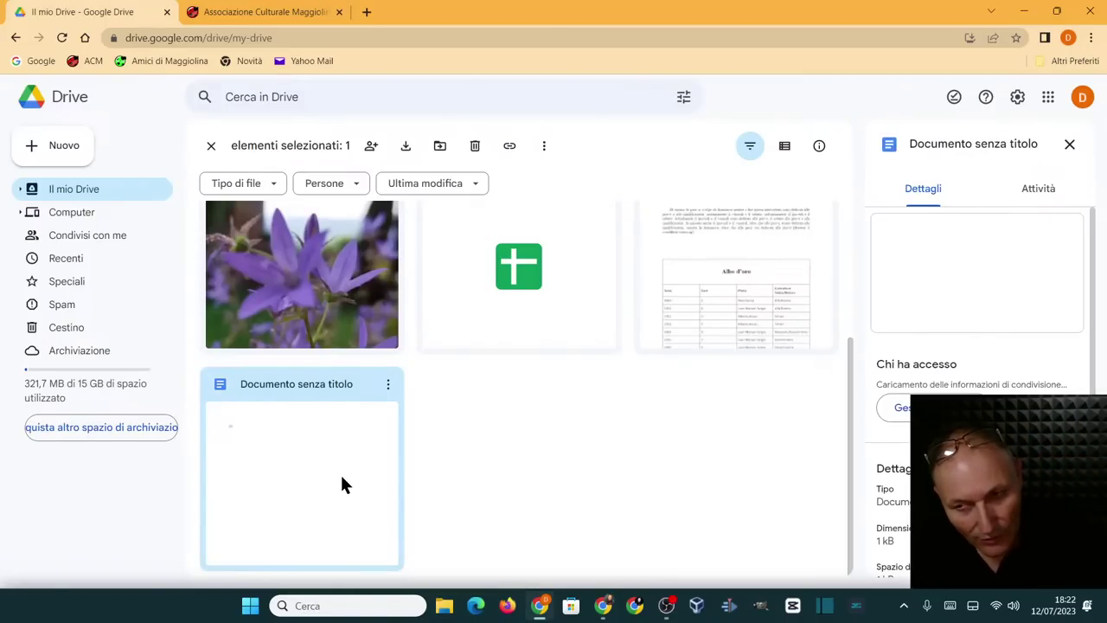
{"action": "double_click", "coordinate": [341, 484]}
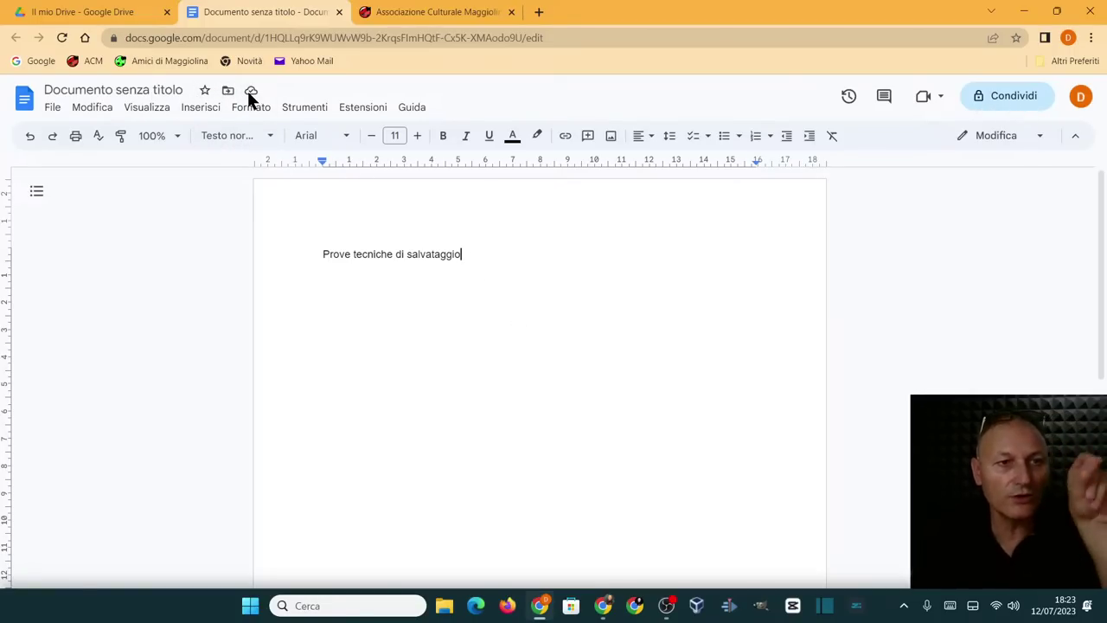
Step: Append "ciao buona notte" to the line of text and close the browser window
{"action": "type", "text": "ciao"}
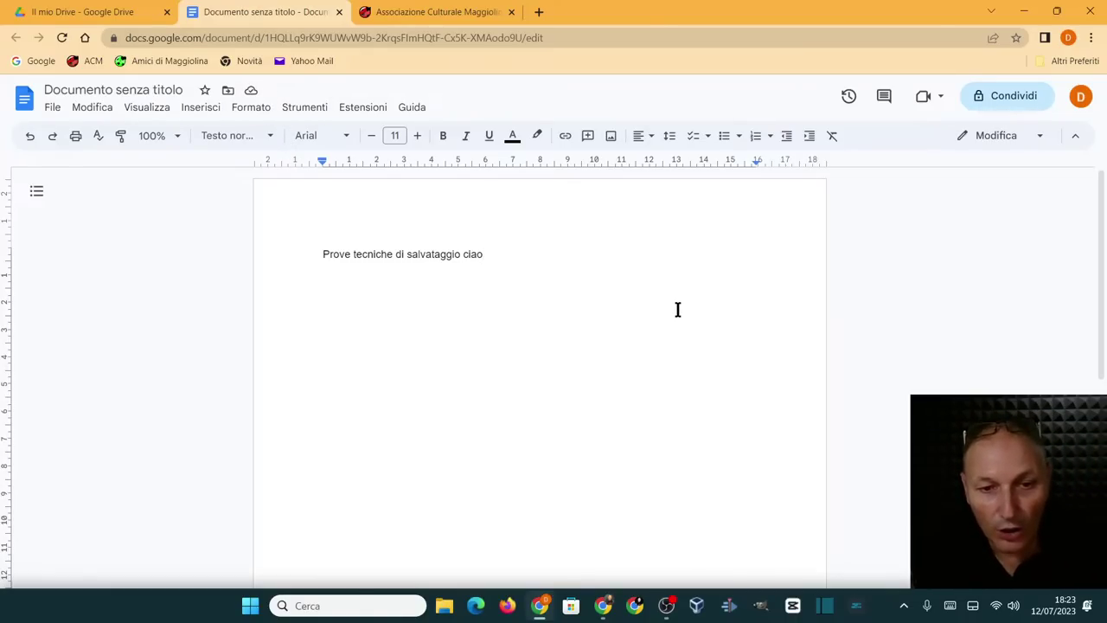
{"action": "type", "text": "buona notte"}
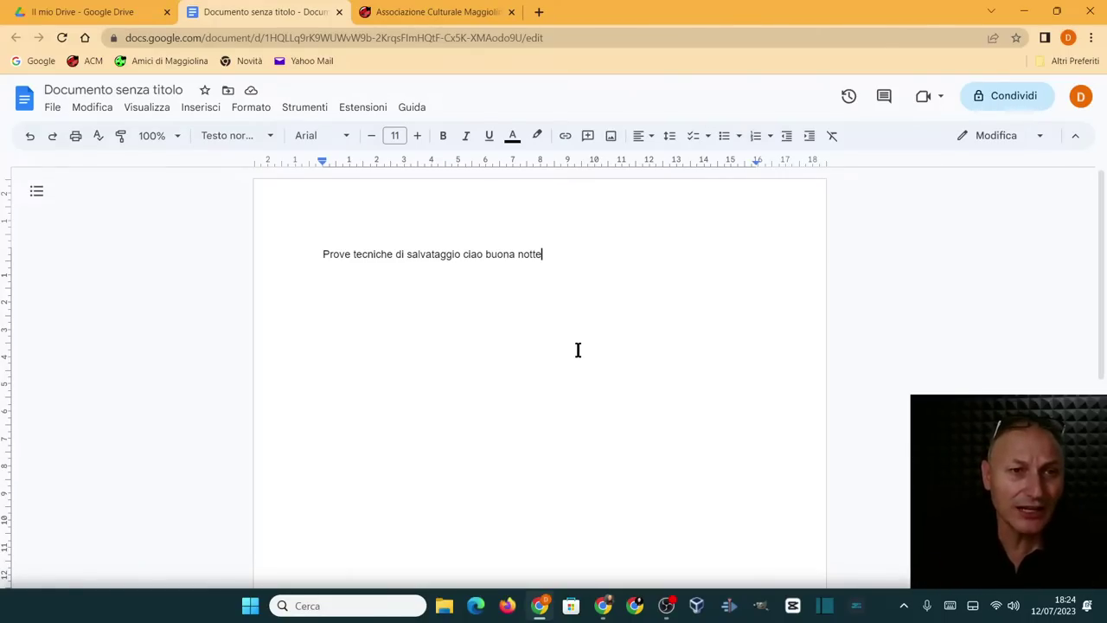
{"action": "left_click", "coordinate": [1090, 11]}
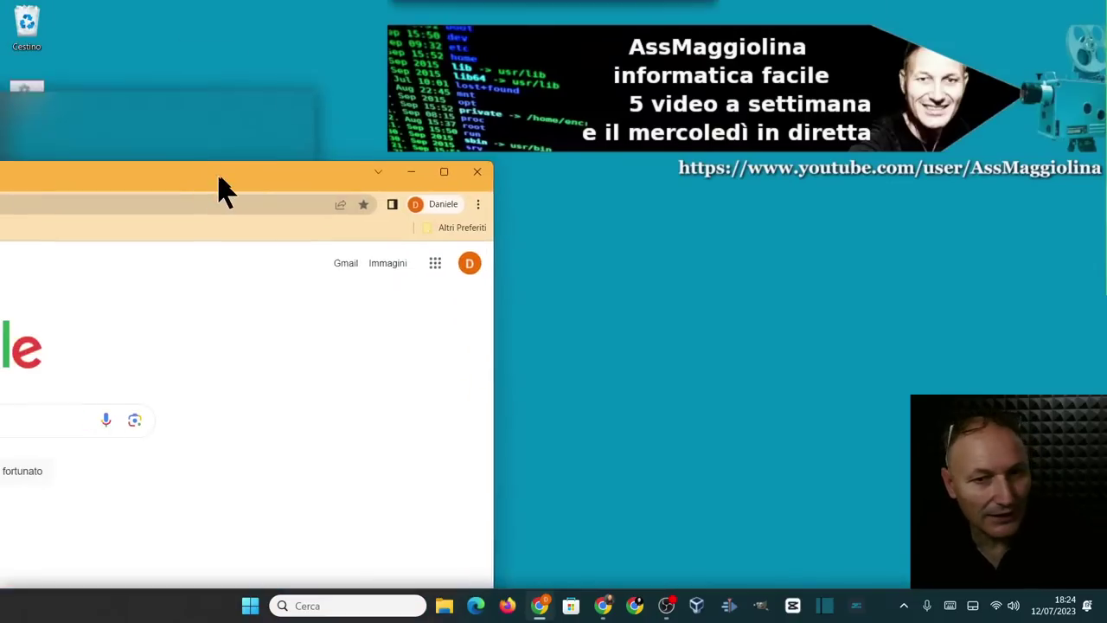
Step: Maximize the reopened Chrome window and go back through Google Drive to "Documento senza titolo" to check the auto-saved text
{"action": "left_click_drag", "start_coordinate": [217, 185], "coordinate": [774, 136]}
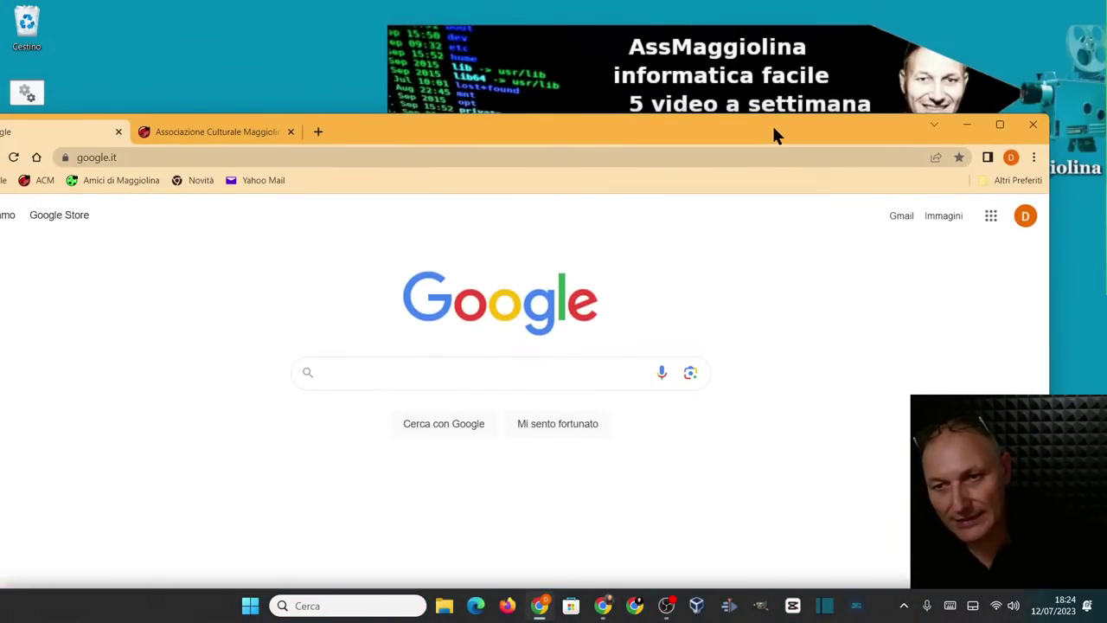
{"action": "double_click", "coordinate": [774, 136]}
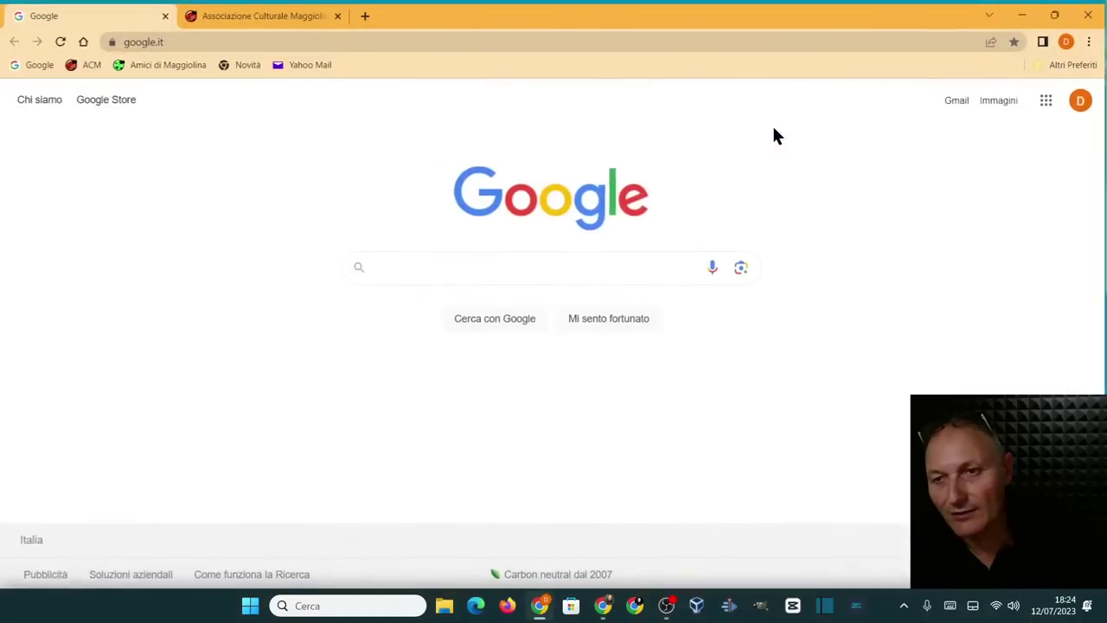
{"action": "left_click", "coordinate": [1047, 98]}
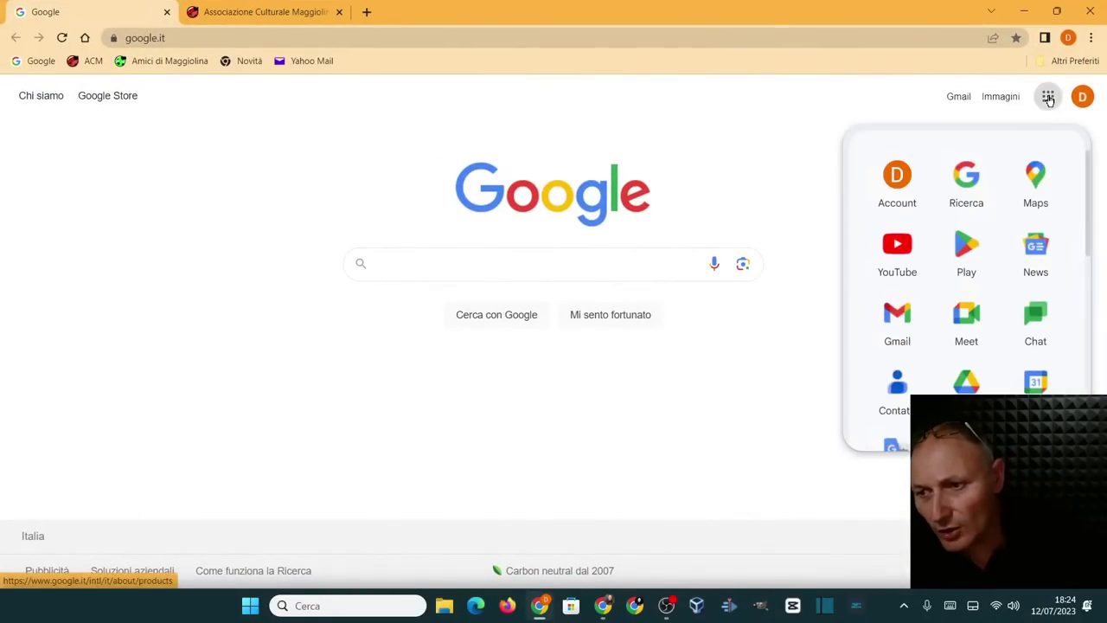
{"action": "left_click", "coordinate": [962, 385]}
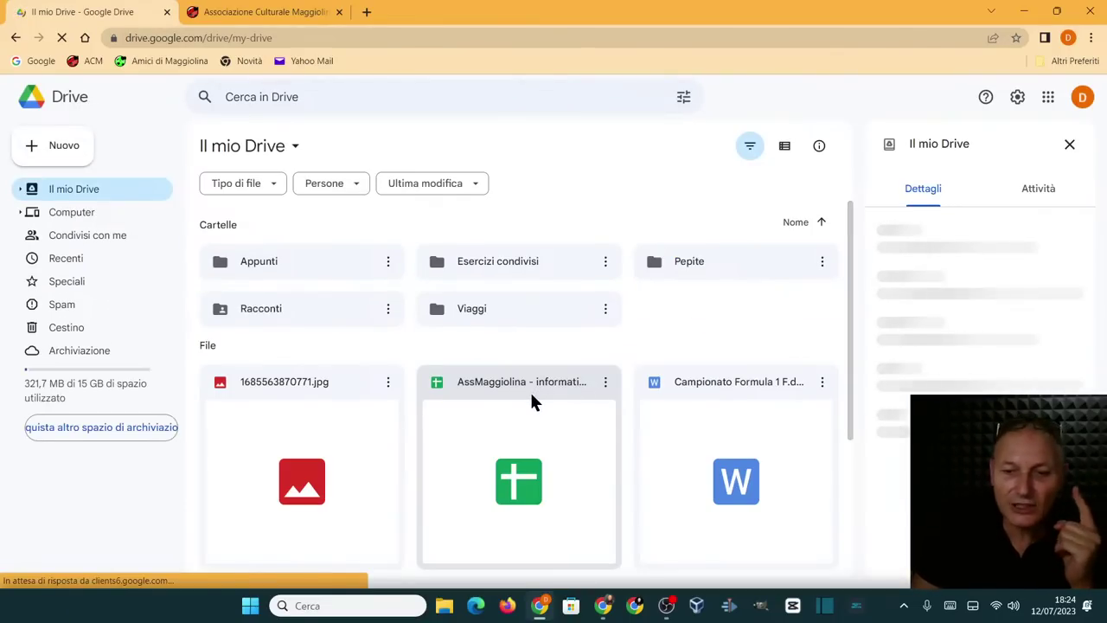
{"action": "double_click", "coordinate": [313, 448]}
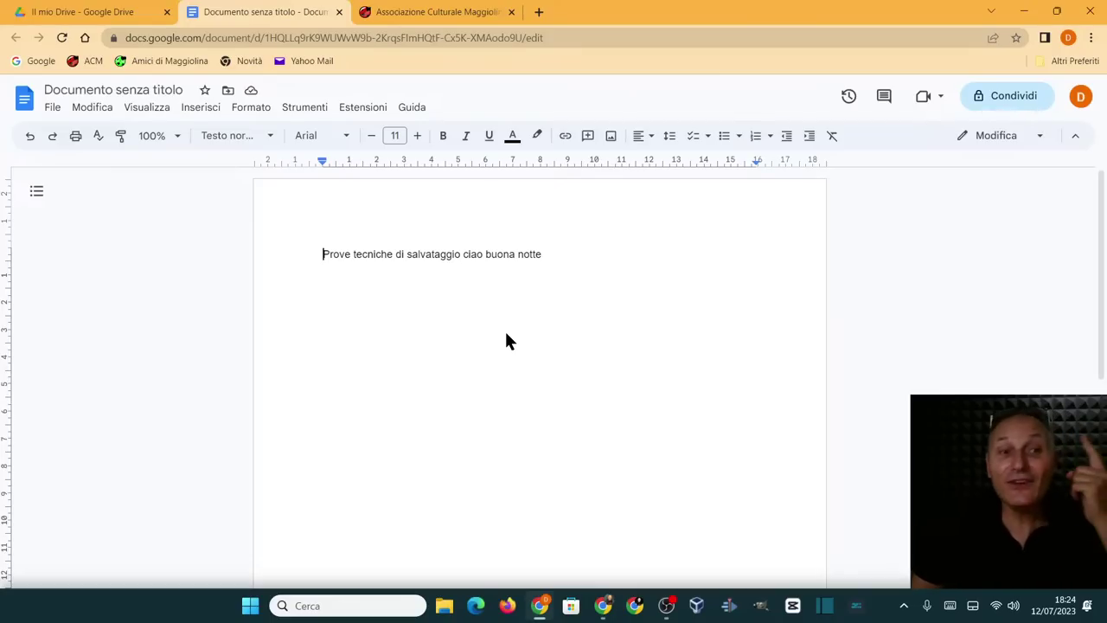
Step: Add the word "disastro" after "buona notte" and undo the addition completely
{"action": "left_click", "coordinate": [553, 253]}
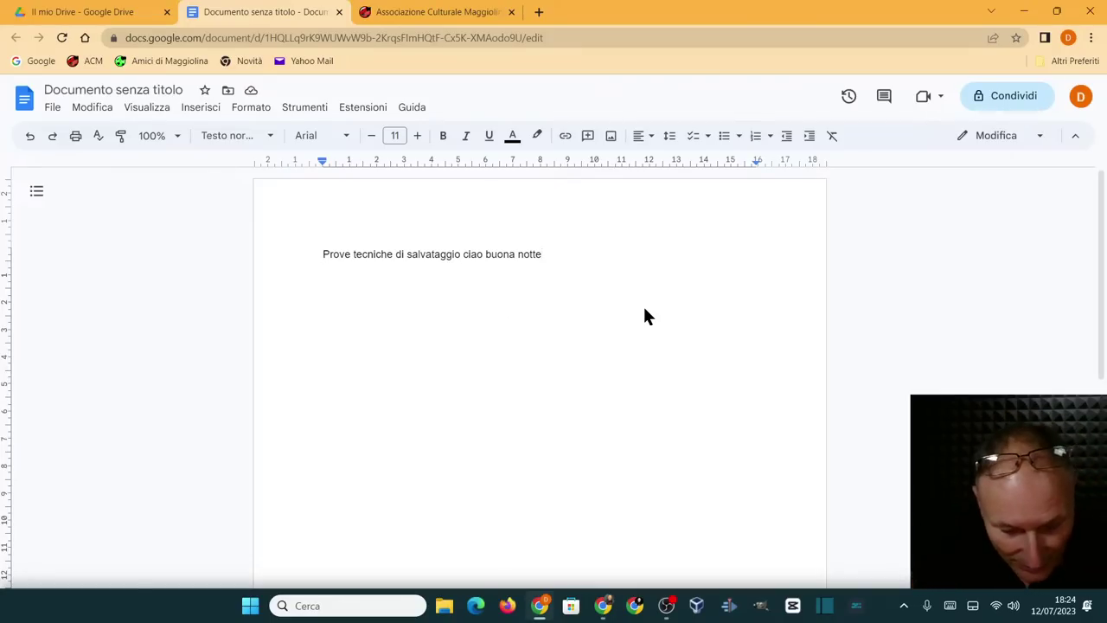
{"action": "type", "text": "disastro"}
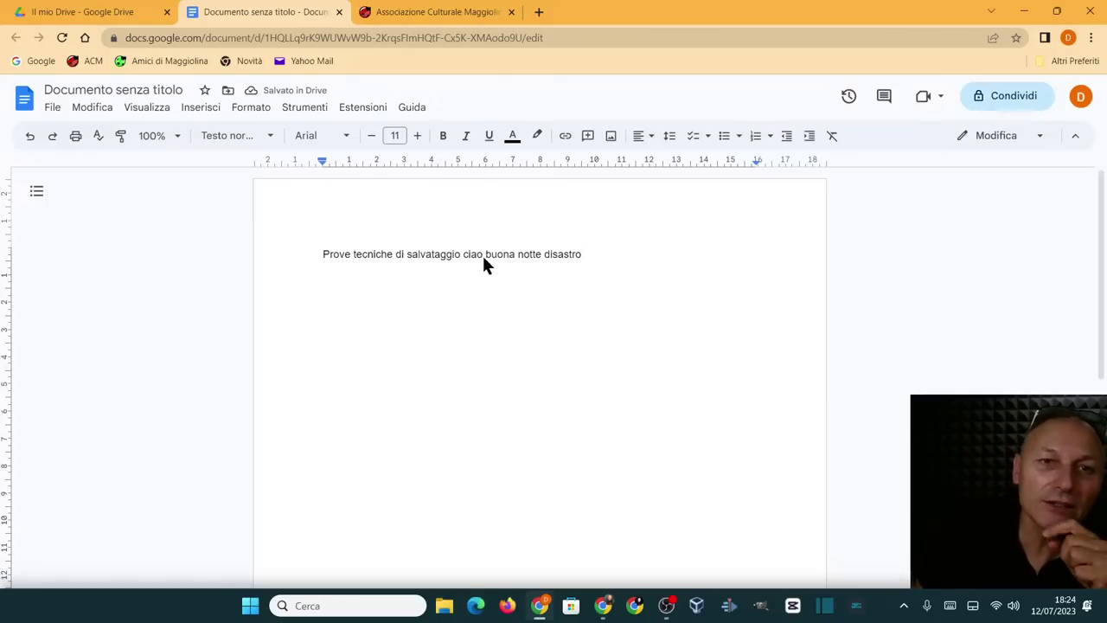
{"action": "left_click", "coordinate": [28, 139]}
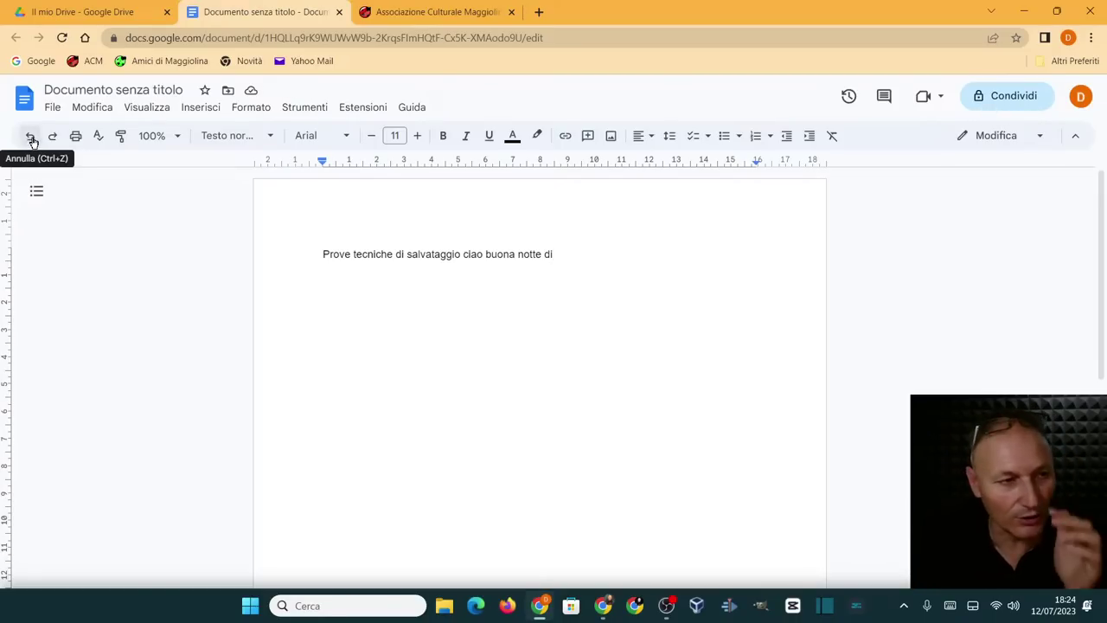
{"action": "left_click", "coordinate": [30, 139]}
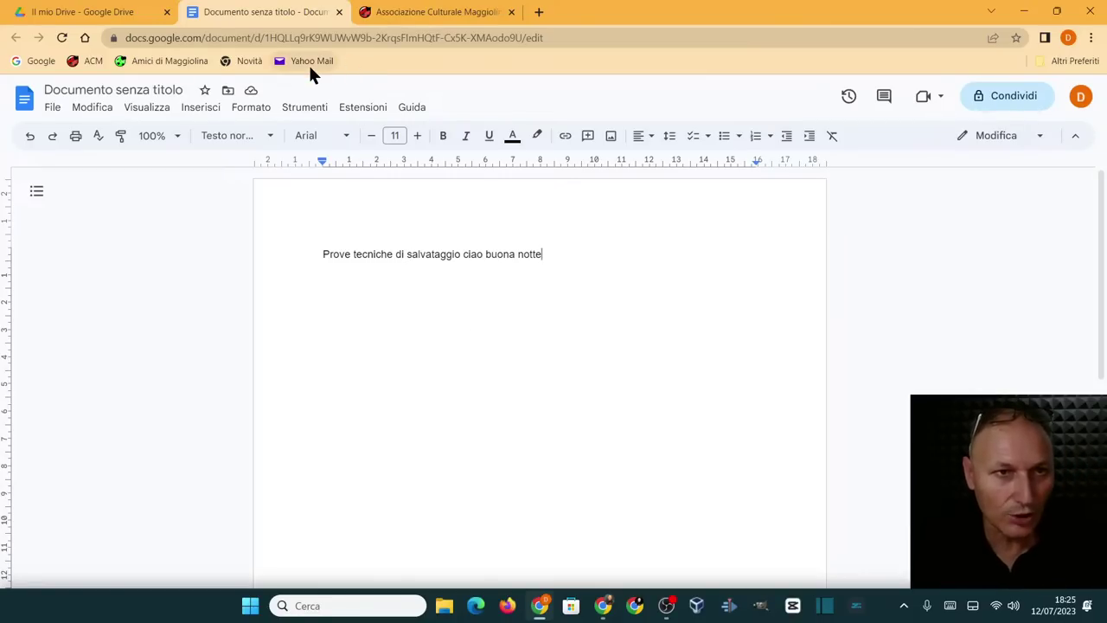
Step: Close the document, create a second blank Google Docs document from Drive and close it while it is empty
{"action": "left_click", "coordinate": [340, 13]}
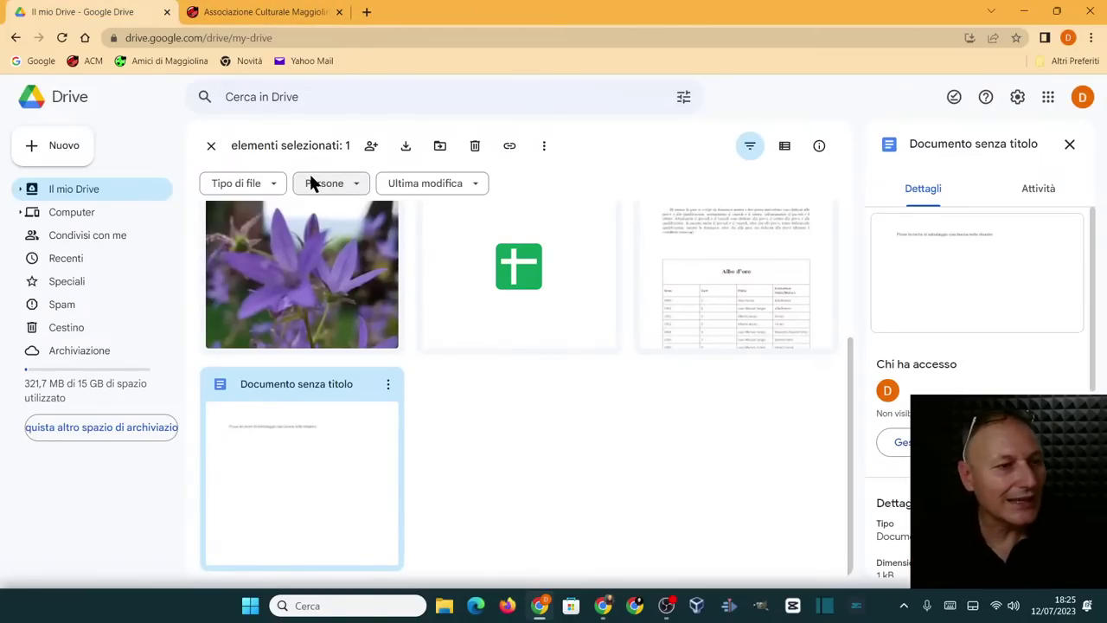
{"action": "left_click", "coordinate": [54, 154]}
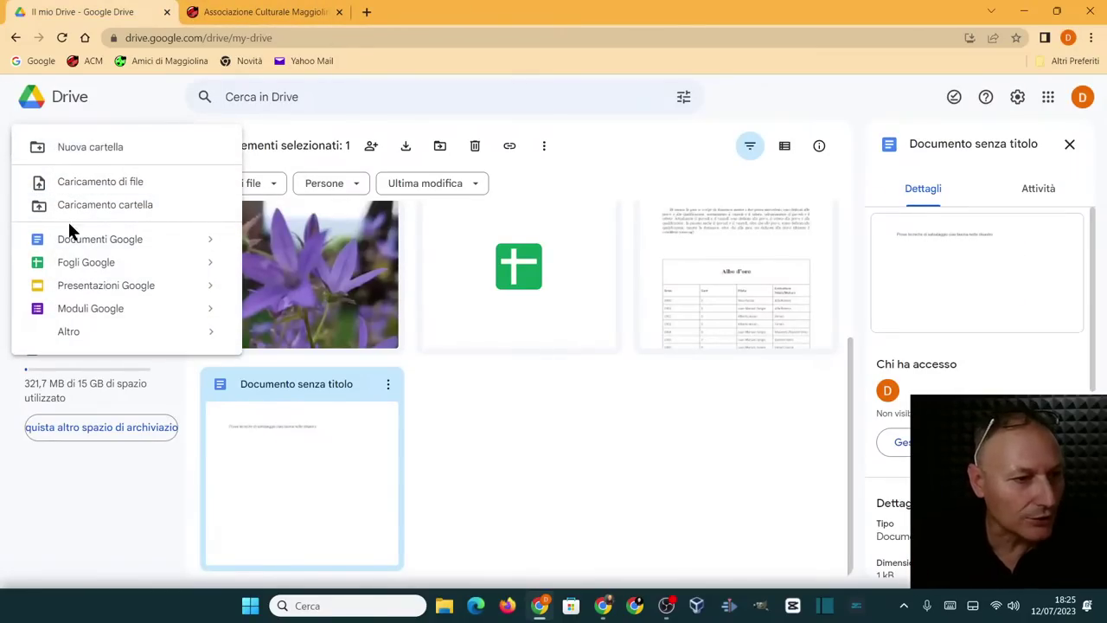
{"action": "left_click", "coordinate": [109, 240]}
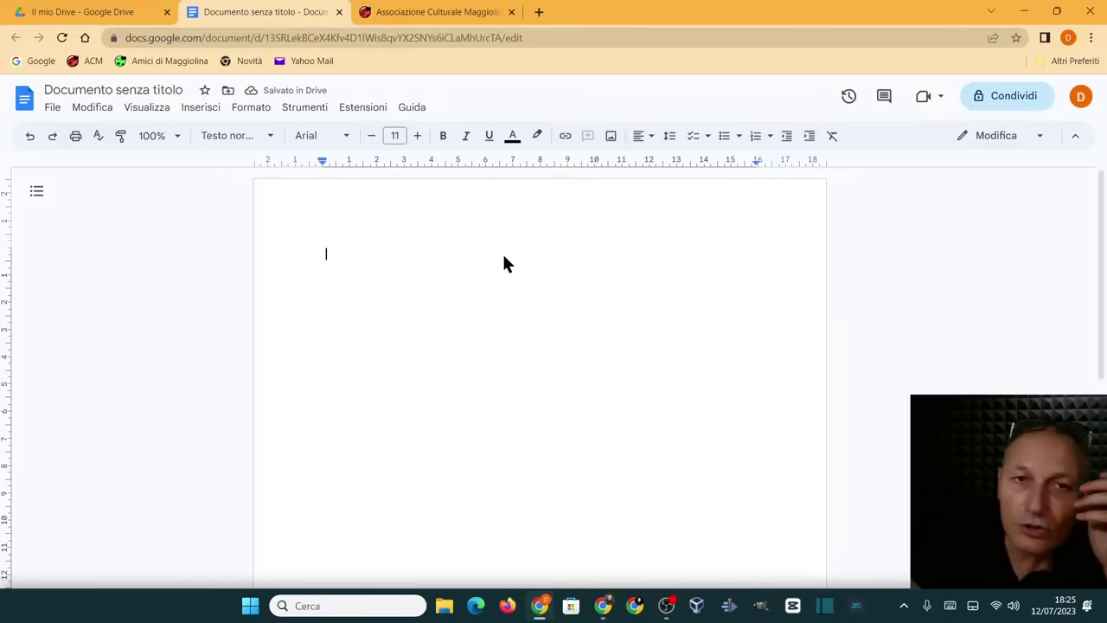
{"action": "left_click", "coordinate": [338, 12]}
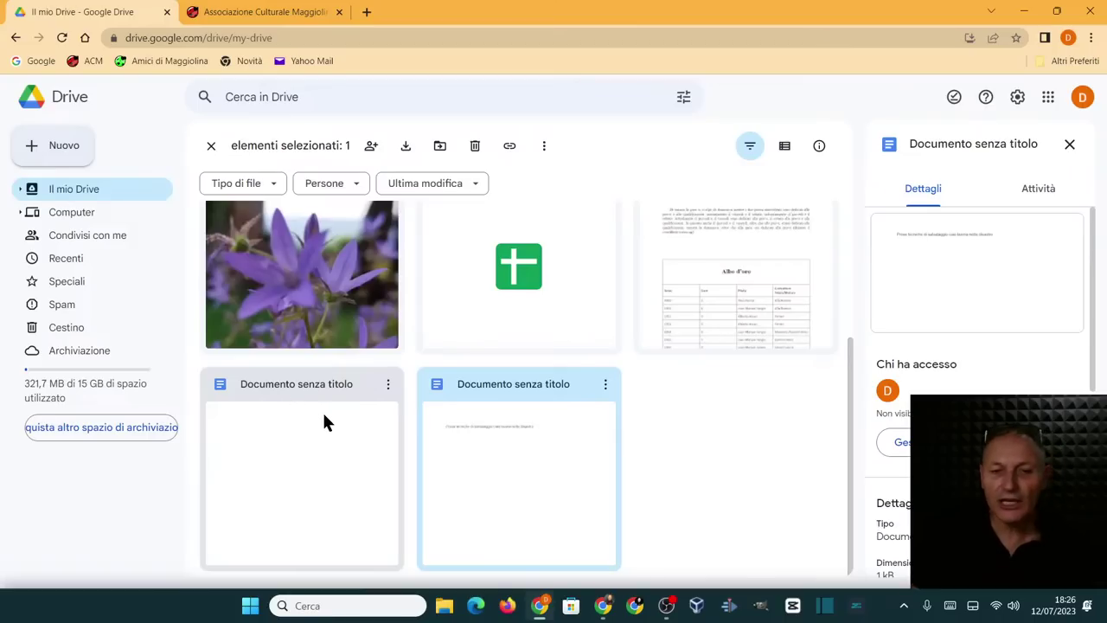
Step: Open the empty untitled document from Drive, enter and delete a single punctuation mark, and close the document
{"action": "double_click", "coordinate": [290, 473]}
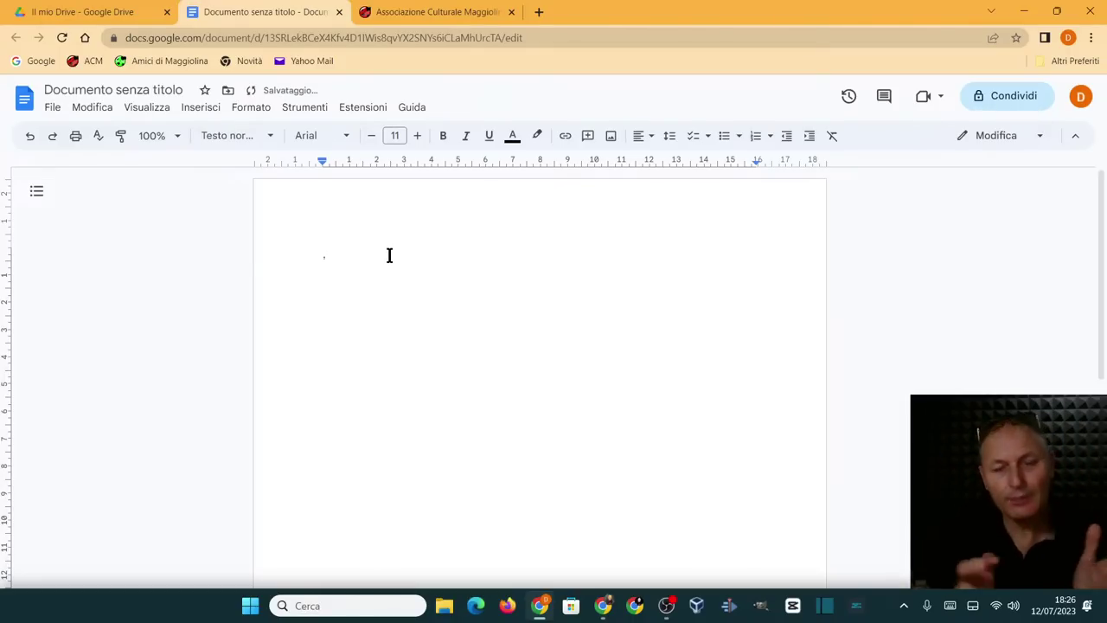
{"action": "key", "text": "BackSpace"}
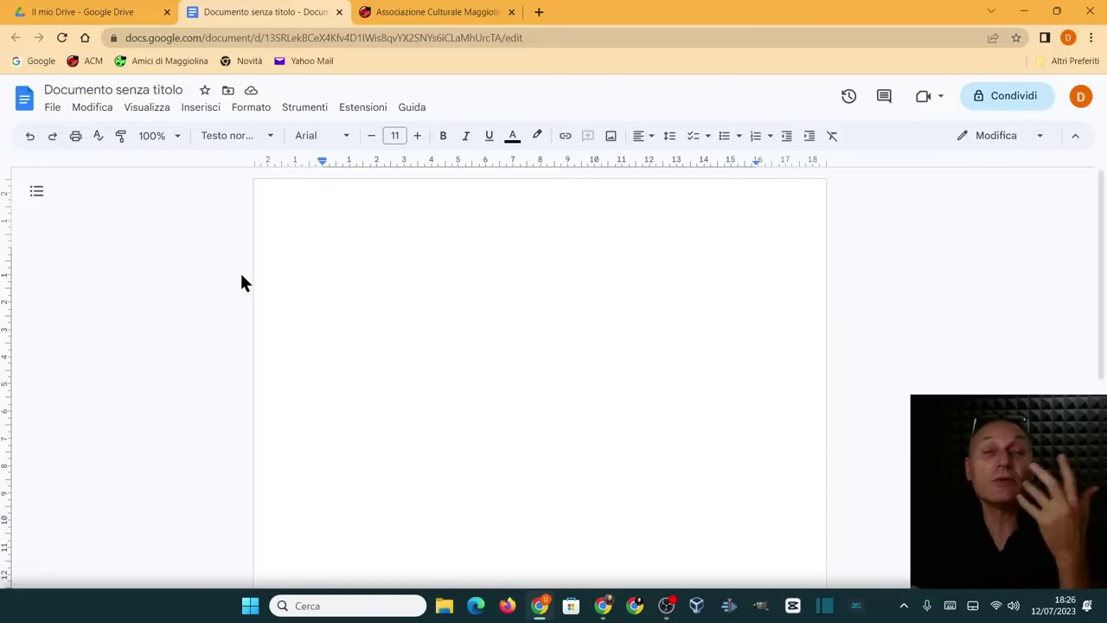
{"action": "left_click", "coordinate": [337, 12]}
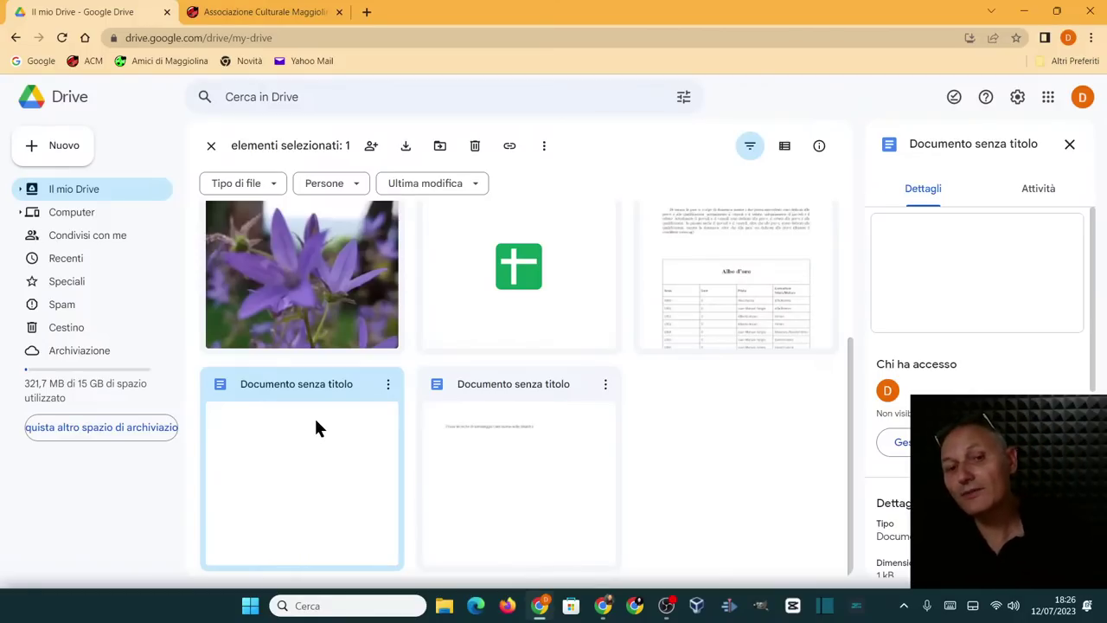
Step: Move both "Documento senza titolo" files, the blank one and the one with text, from Il mio Drive to the trash
{"action": "left_click", "coordinate": [383, 386]}
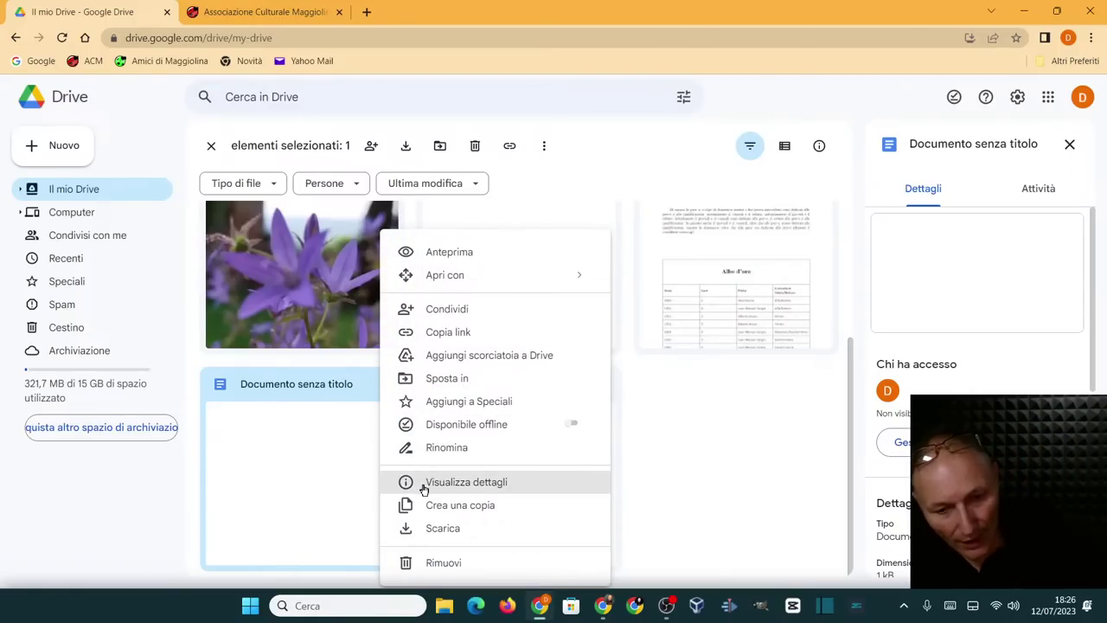
{"action": "left_click", "coordinate": [440, 563]}
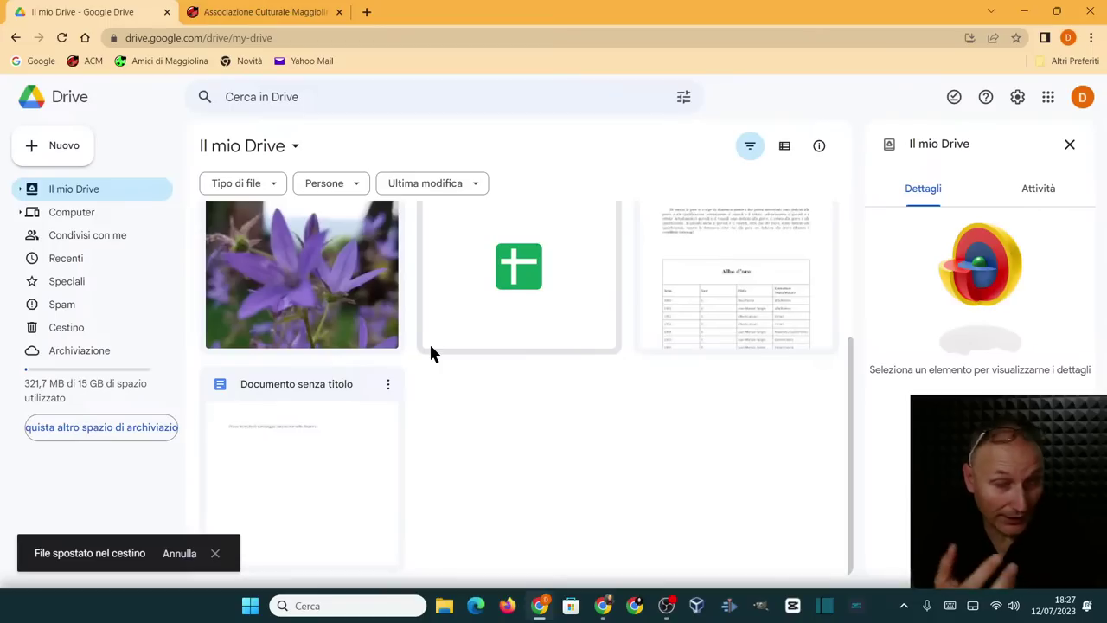
{"action": "left_click", "coordinate": [388, 384]}
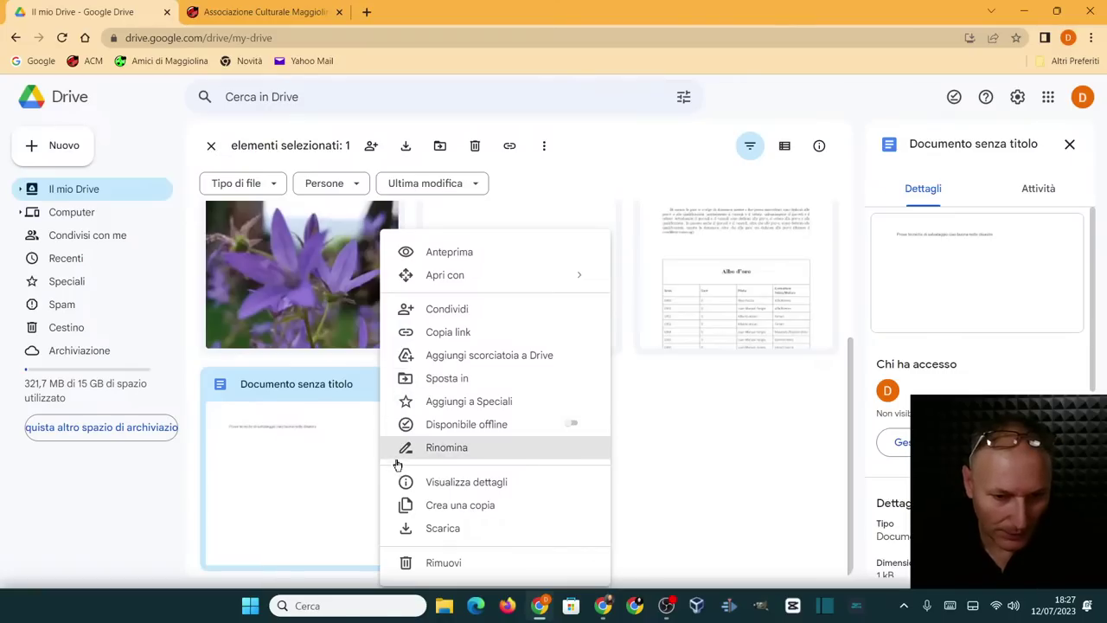
{"action": "left_click", "coordinate": [432, 562]}
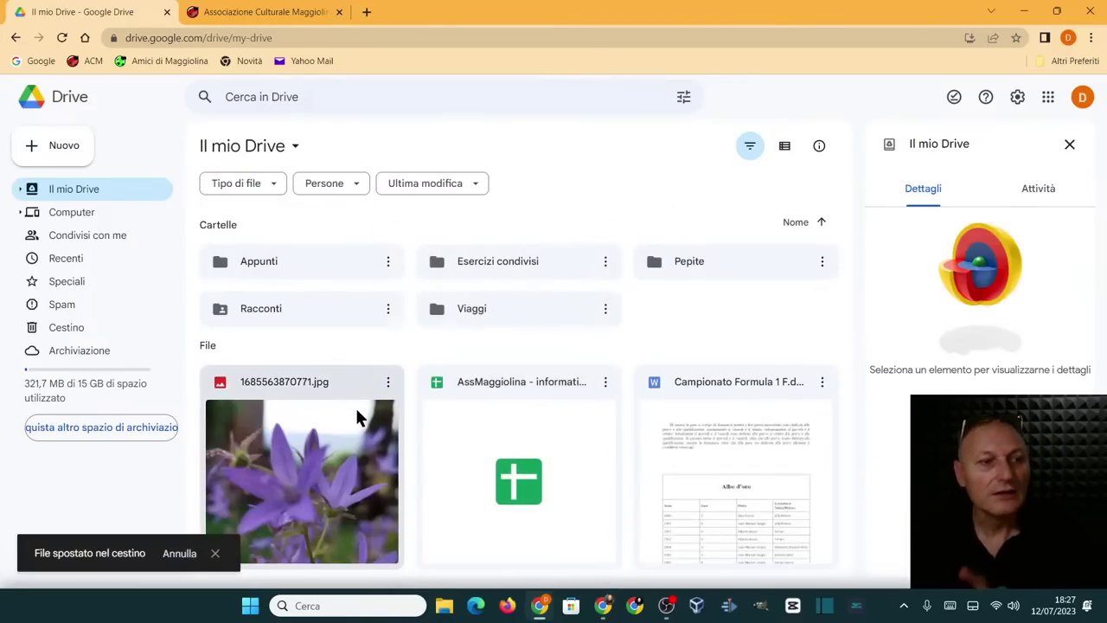
Step: Empty the Google Drive trash permanently and close the browser window
{"action": "left_click", "coordinate": [64, 330]}
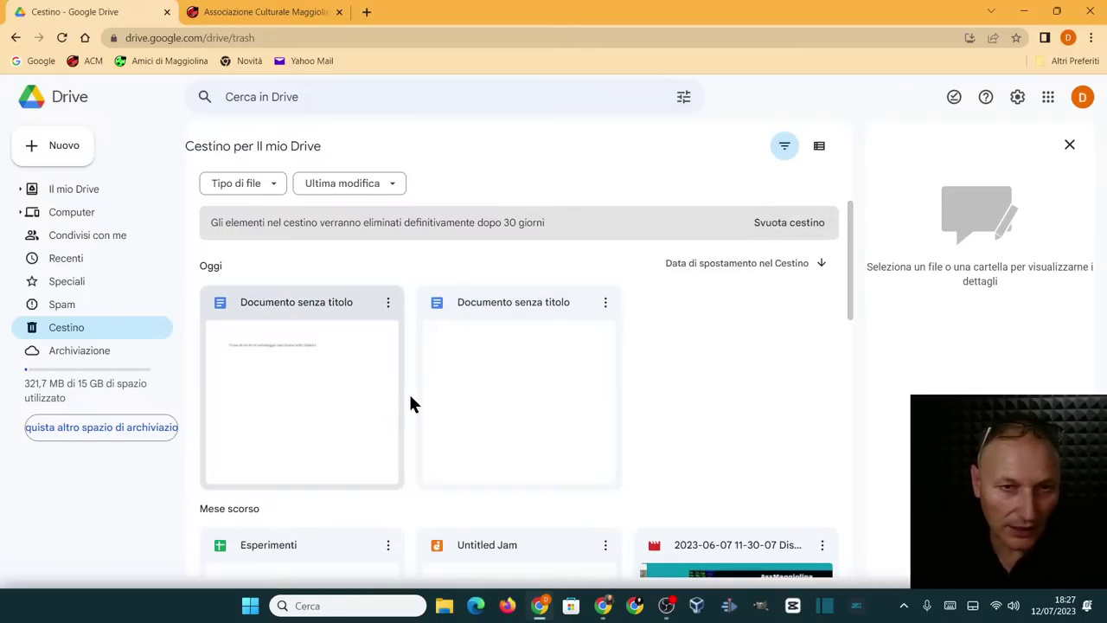
{"action": "left_click", "coordinate": [778, 230]}
{"action": "left_click", "coordinate": [661, 385]}
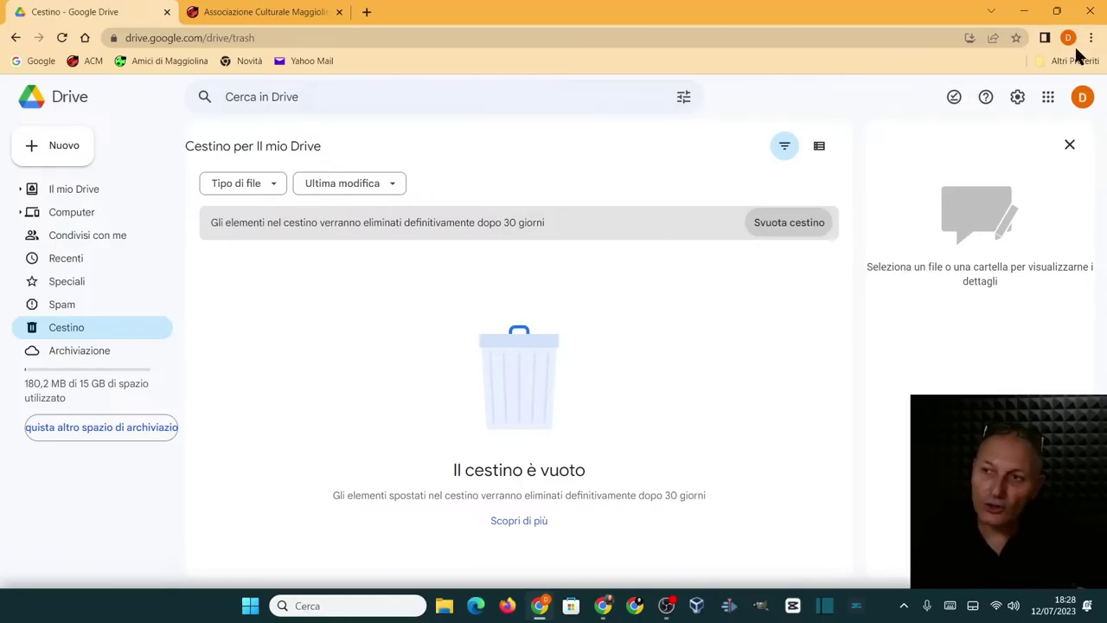
{"action": "left_click", "coordinate": [1089, 11]}
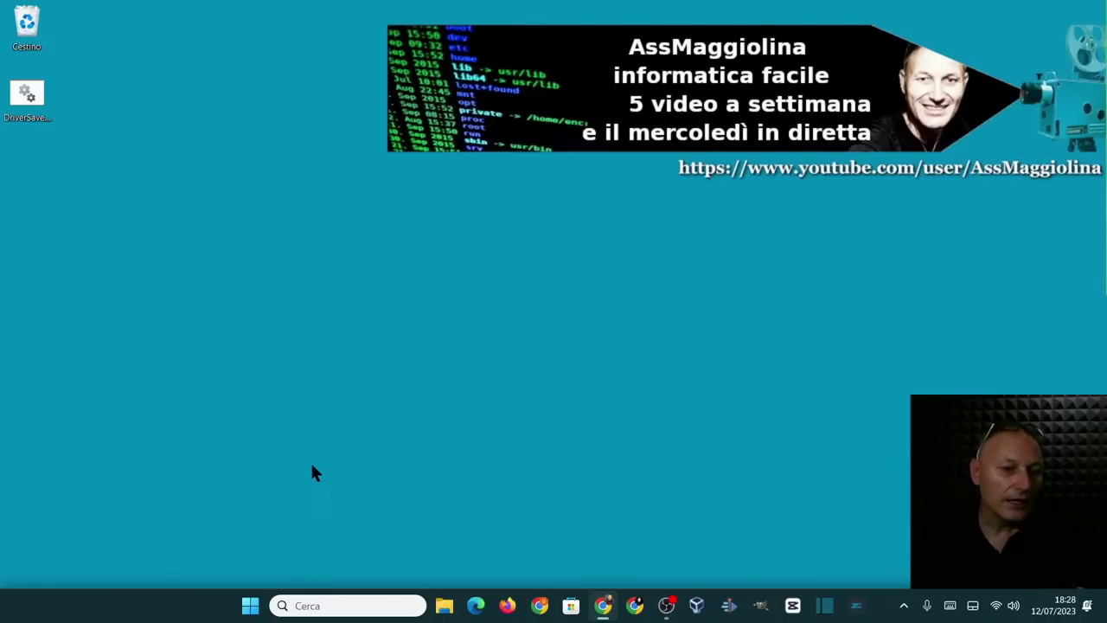
Step: Find Microsoft Clipchamp in the full list of installed apps and launch it
{"action": "left_click", "coordinate": [250, 606]}
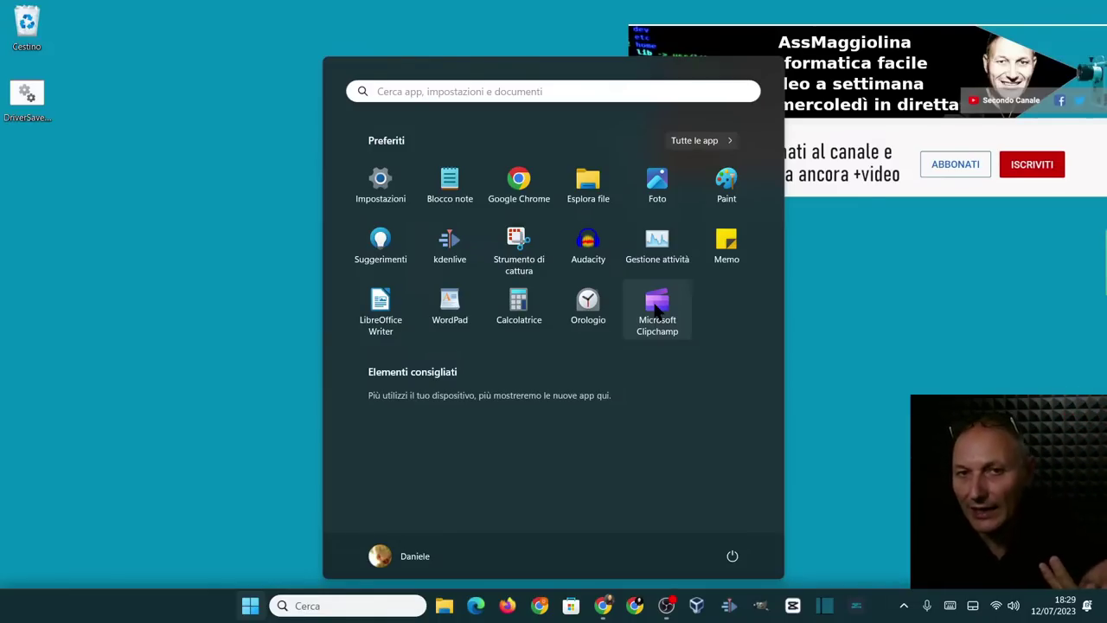
{"action": "left_click", "coordinate": [696, 141]}
{"action": "scroll", "coordinate": [502, 265], "scroll_direction": "down", "scroll_amount": 8}
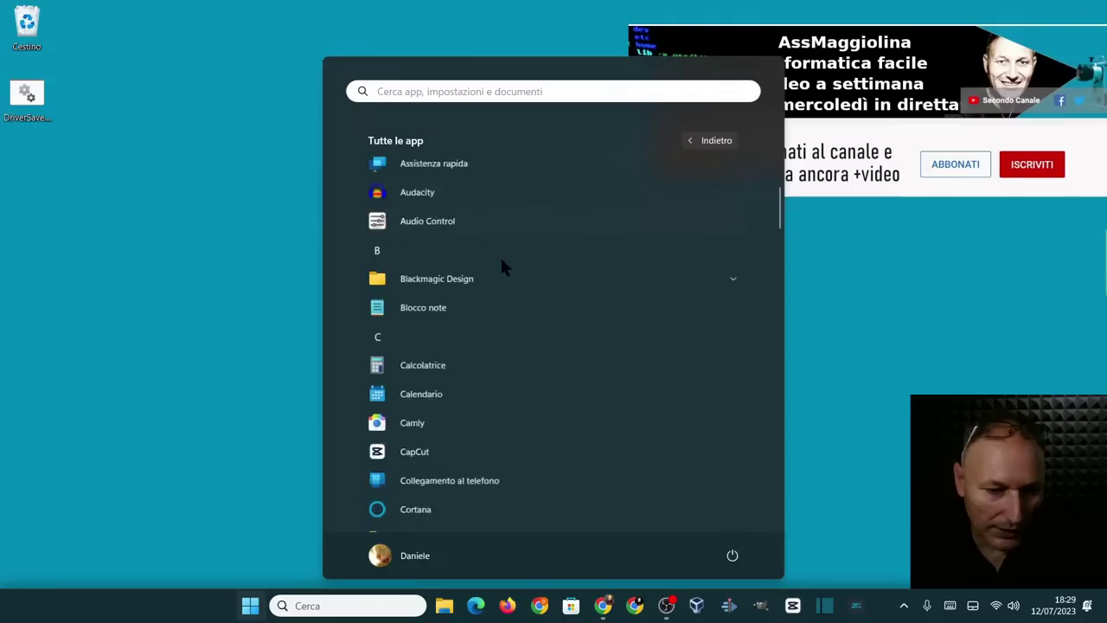
{"action": "scroll", "coordinate": [501, 263], "scroll_direction": "down", "scroll_amount": 5}
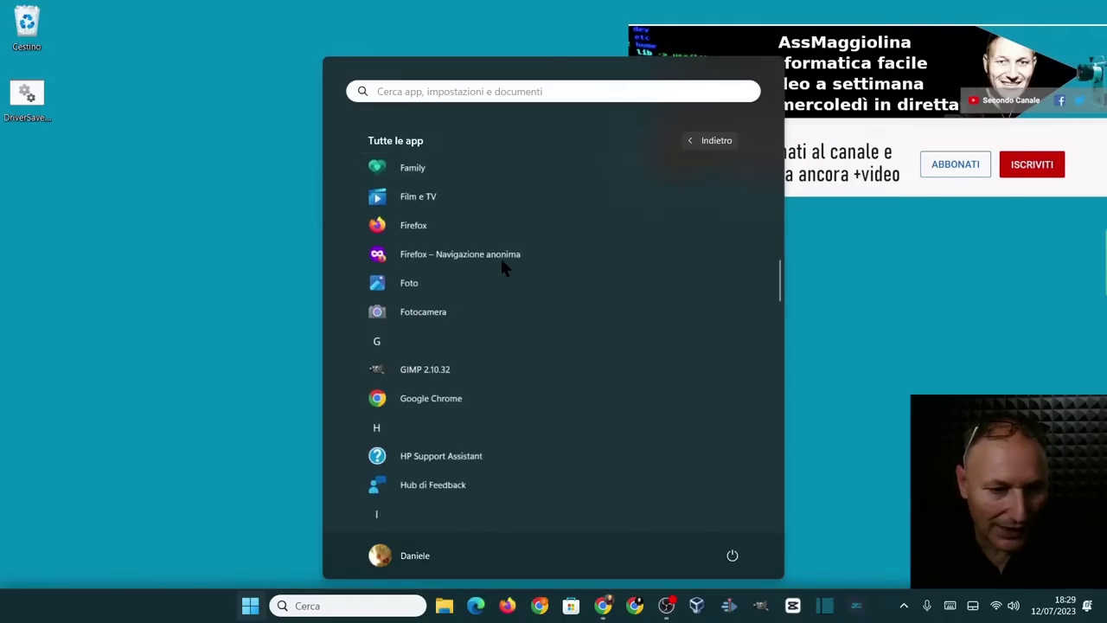
{"action": "scroll", "coordinate": [503, 266], "scroll_direction": "down", "scroll_amount": 5}
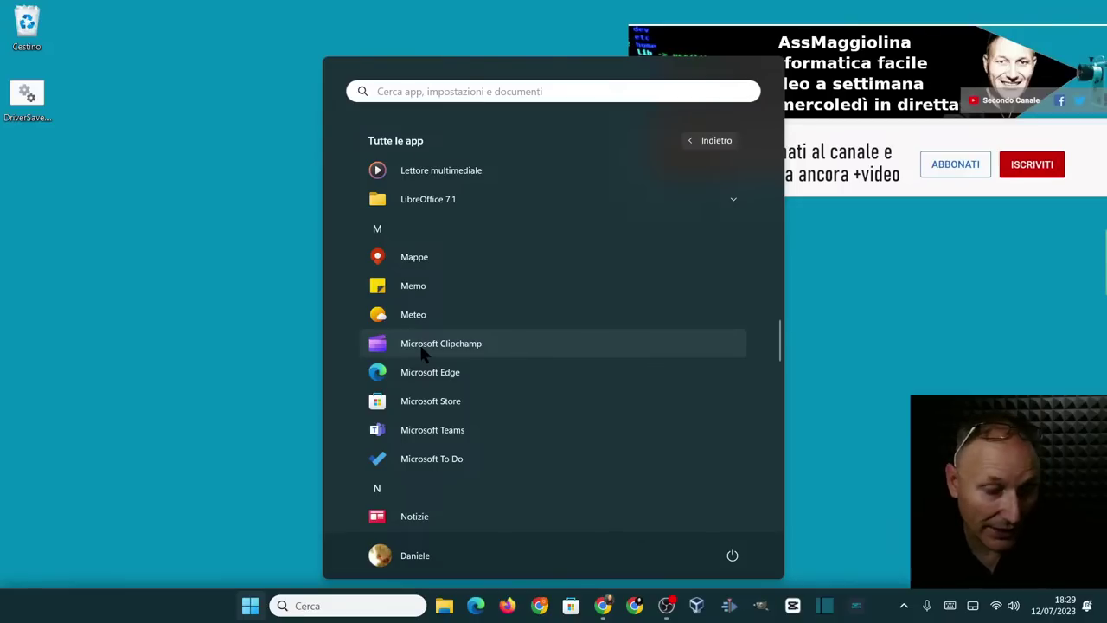
{"action": "left_click", "coordinate": [424, 343]}
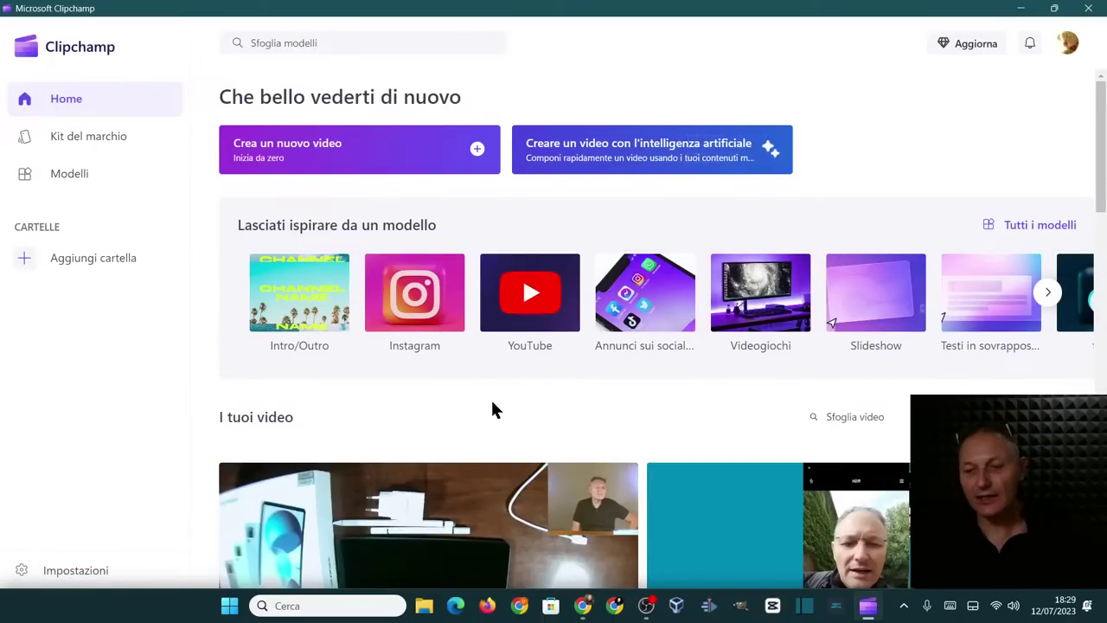
Step: Look through the existing videos on the Clipchamp home page, create a blank video project and close Clipchamp without adding anything
{"action": "scroll", "coordinate": [492, 408], "scroll_direction": "down", "scroll_amount": 5}
{"action": "scroll", "coordinate": [461, 412], "scroll_direction": "down", "scroll_amount": 6}
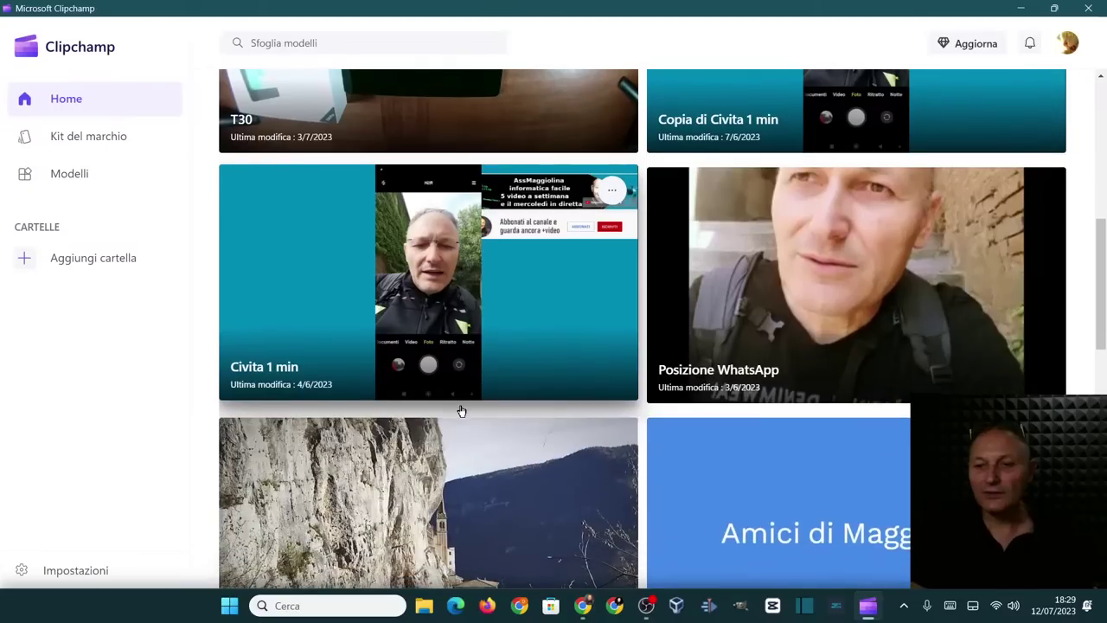
{"action": "scroll", "coordinate": [461, 411], "scroll_direction": "up", "scroll_amount": 6}
{"action": "scroll", "coordinate": [461, 411], "scroll_direction": "up", "scroll_amount": 5}
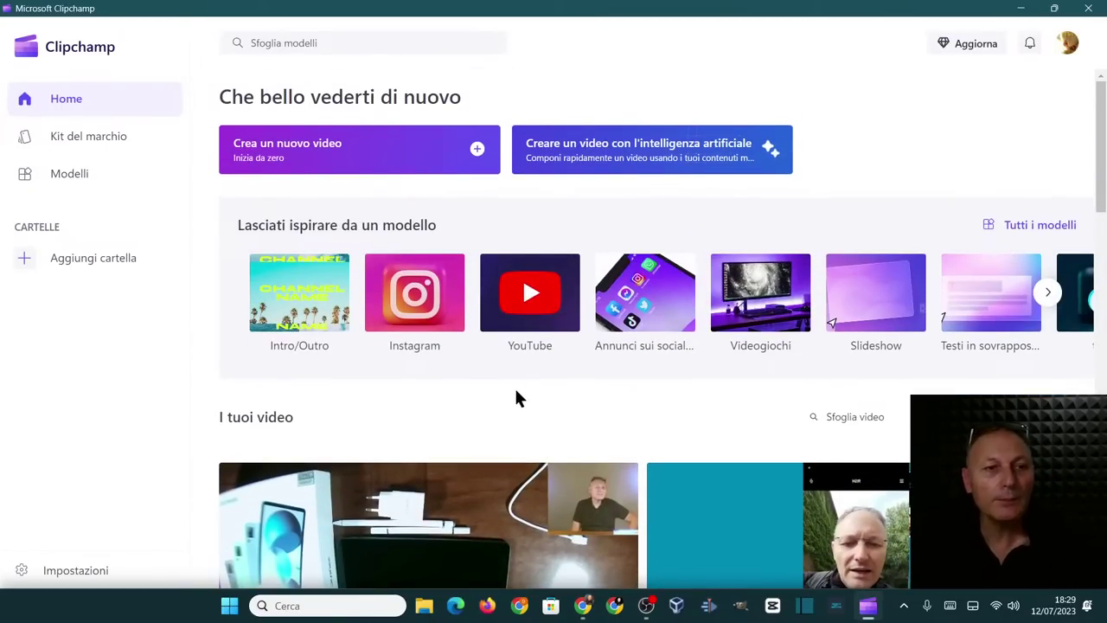
{"action": "left_click", "coordinate": [356, 153]}
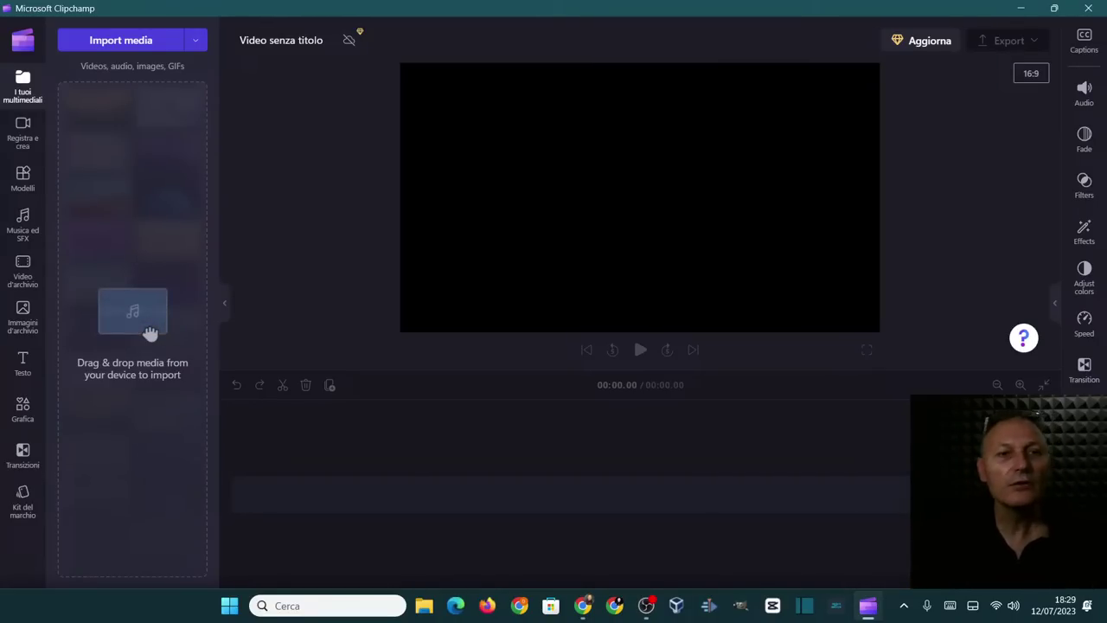
{"action": "left_click", "coordinate": [1088, 8]}
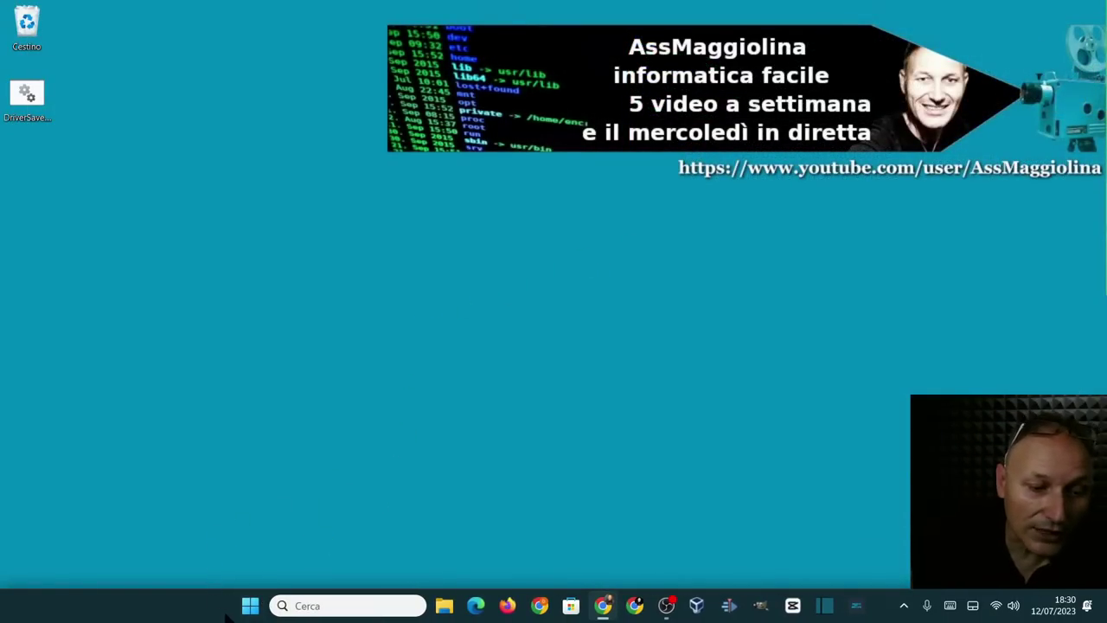
Step: Reopen Clipchamp and delete the empty "Video senza titolo" project from the saved videos
{"action": "left_click", "coordinate": [250, 606]}
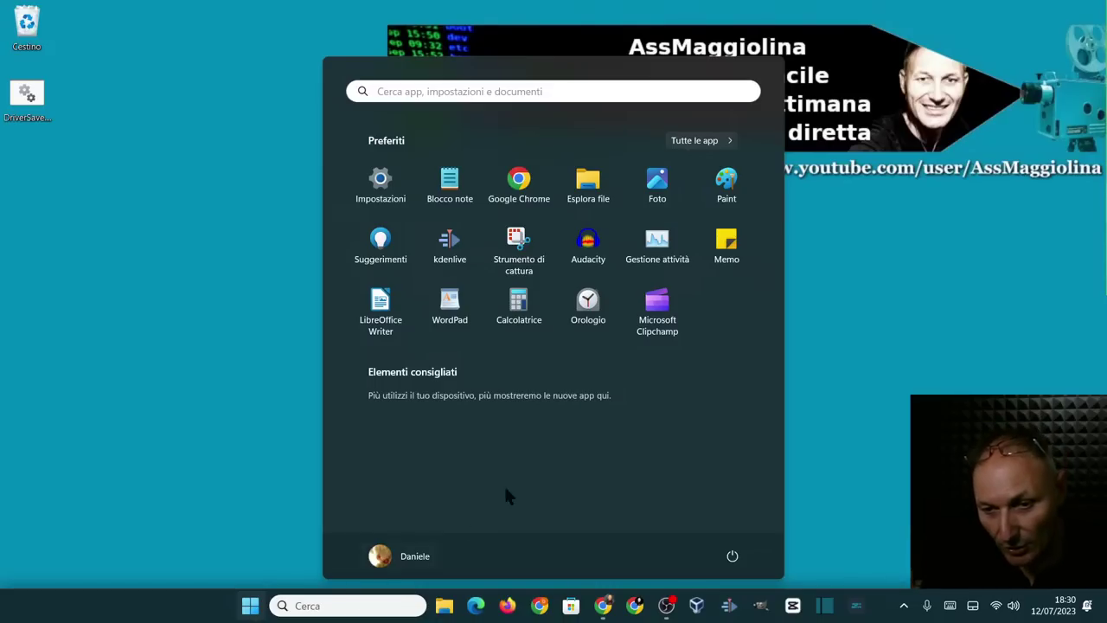
{"action": "left_click", "coordinate": [633, 336]}
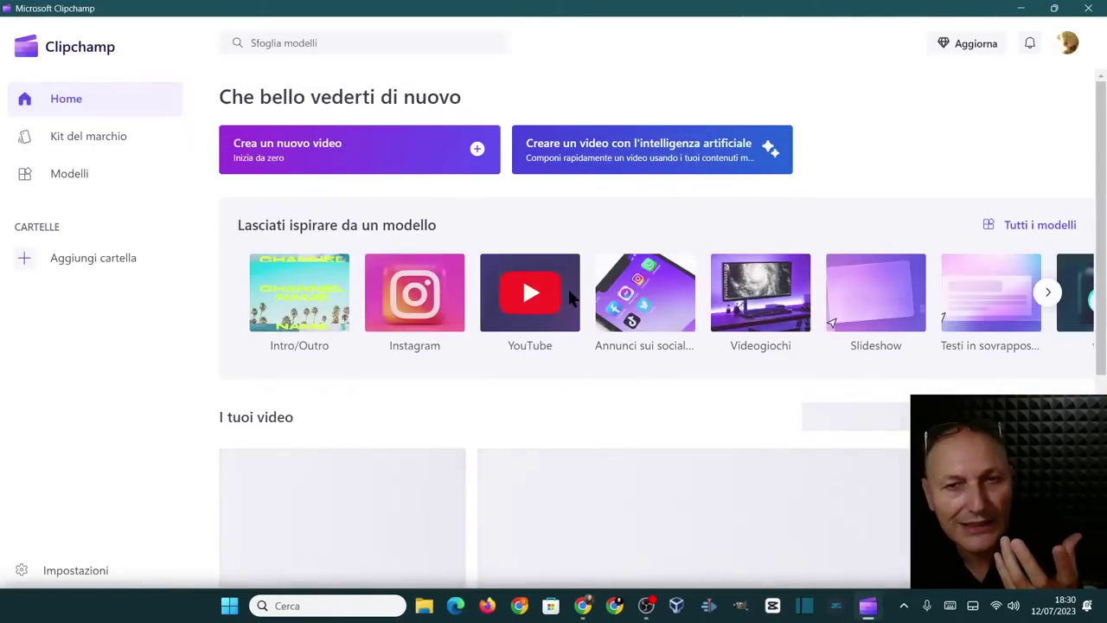
{"action": "scroll", "coordinate": [556, 302], "scroll_direction": "down", "scroll_amount": 2}
{"action": "scroll", "coordinate": [453, 354], "scroll_direction": "down", "scroll_amount": 1}
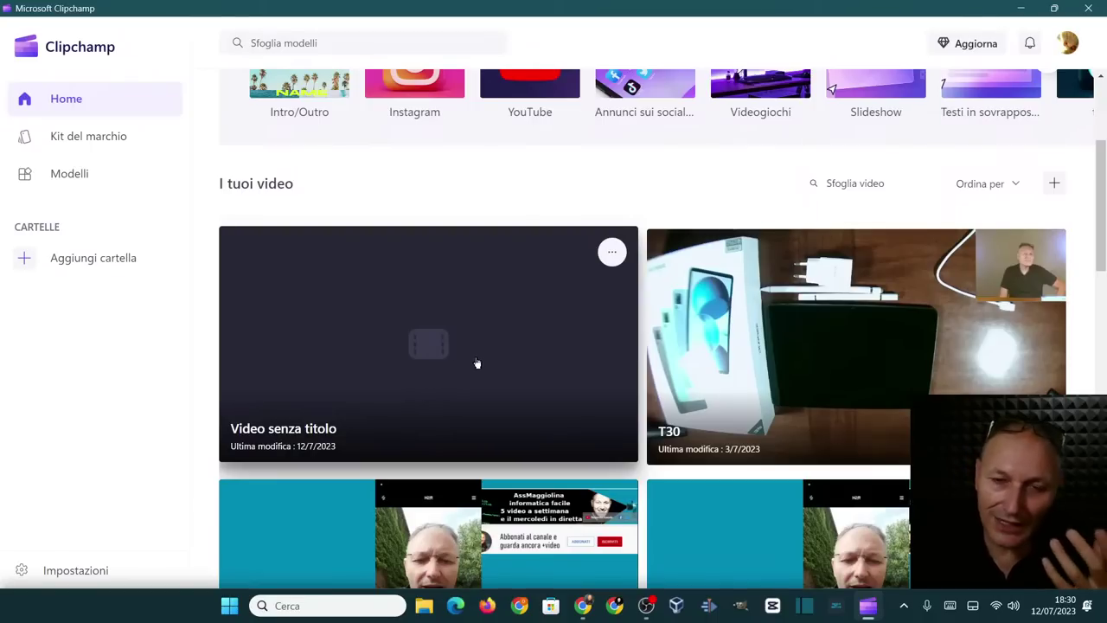
{"action": "left_click", "coordinate": [612, 253]}
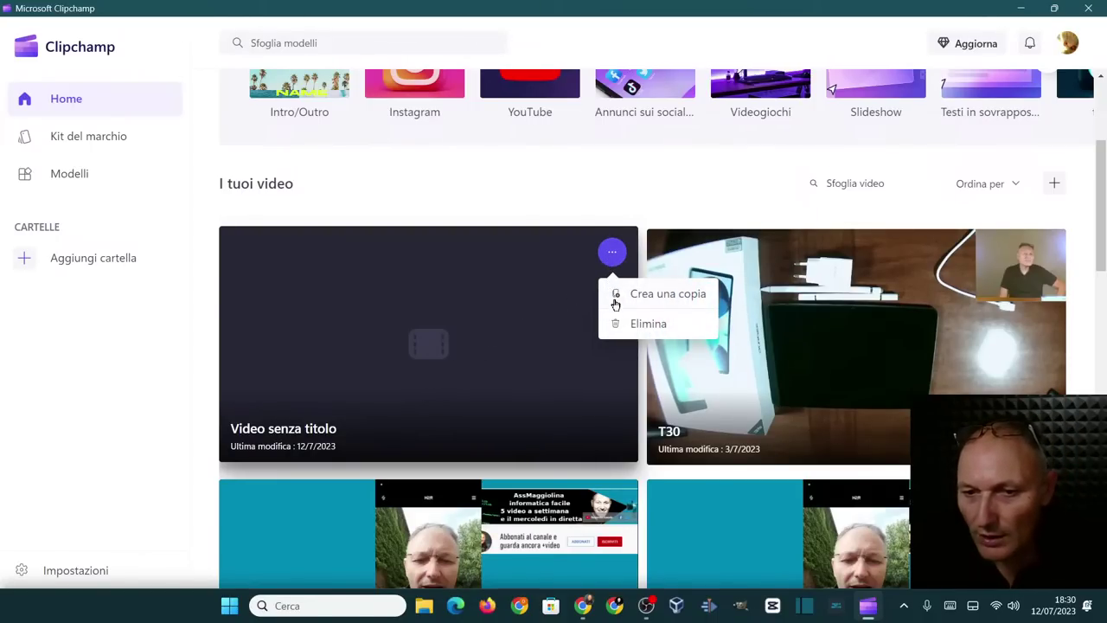
{"action": "left_click", "coordinate": [627, 326]}
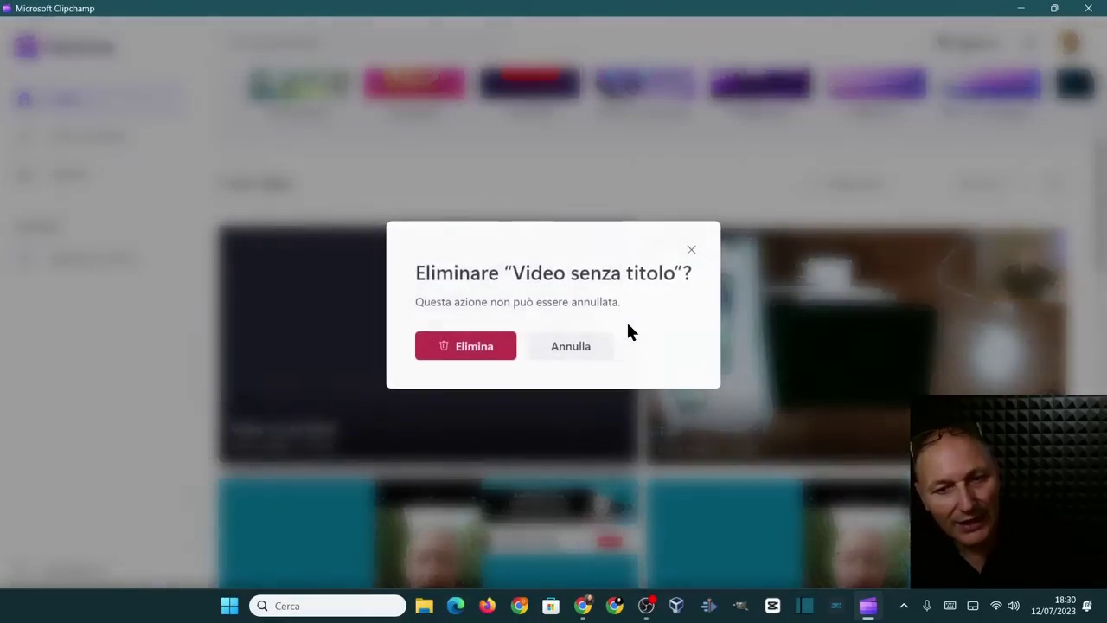
{"action": "left_click", "coordinate": [481, 348]}
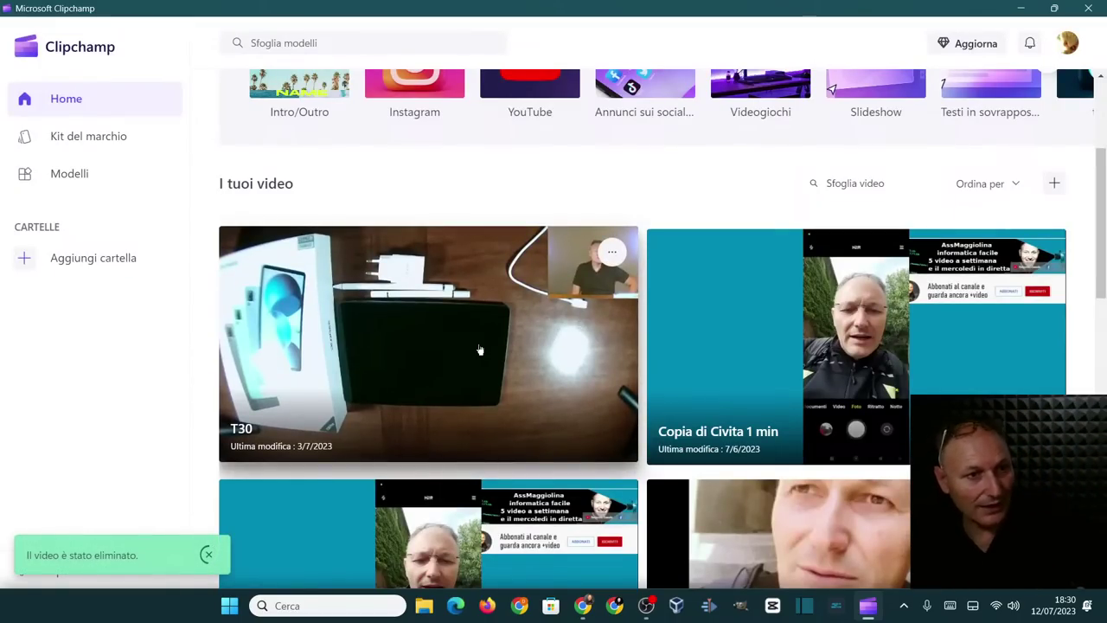
{"action": "scroll", "coordinate": [461, 361], "scroll_direction": "up", "scroll_amount": 3}
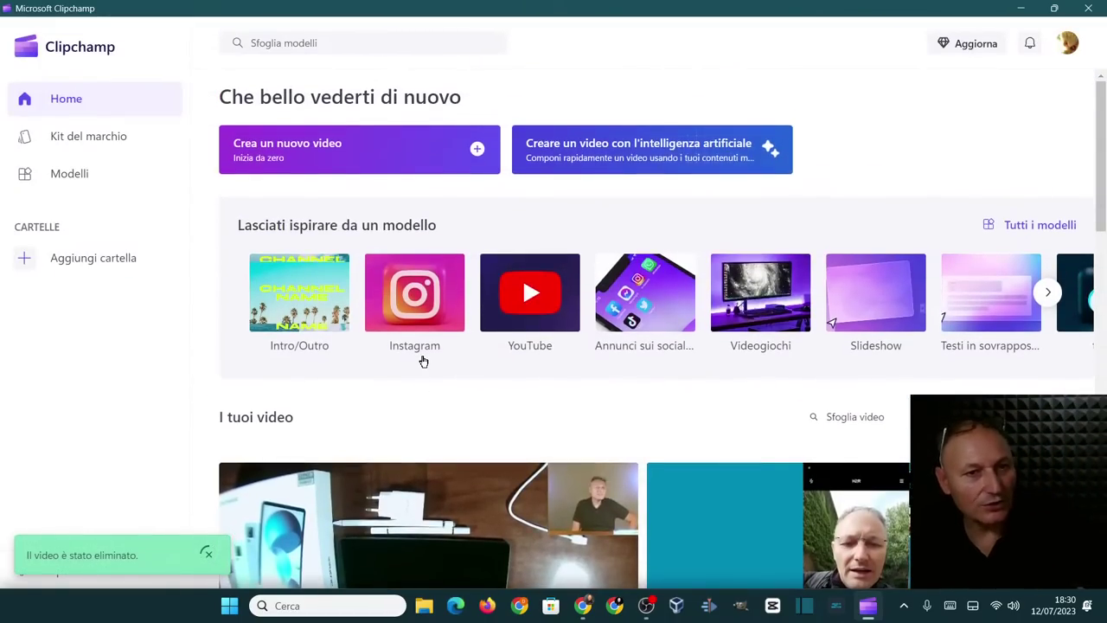
{"action": "left_click", "coordinate": [374, 149]}
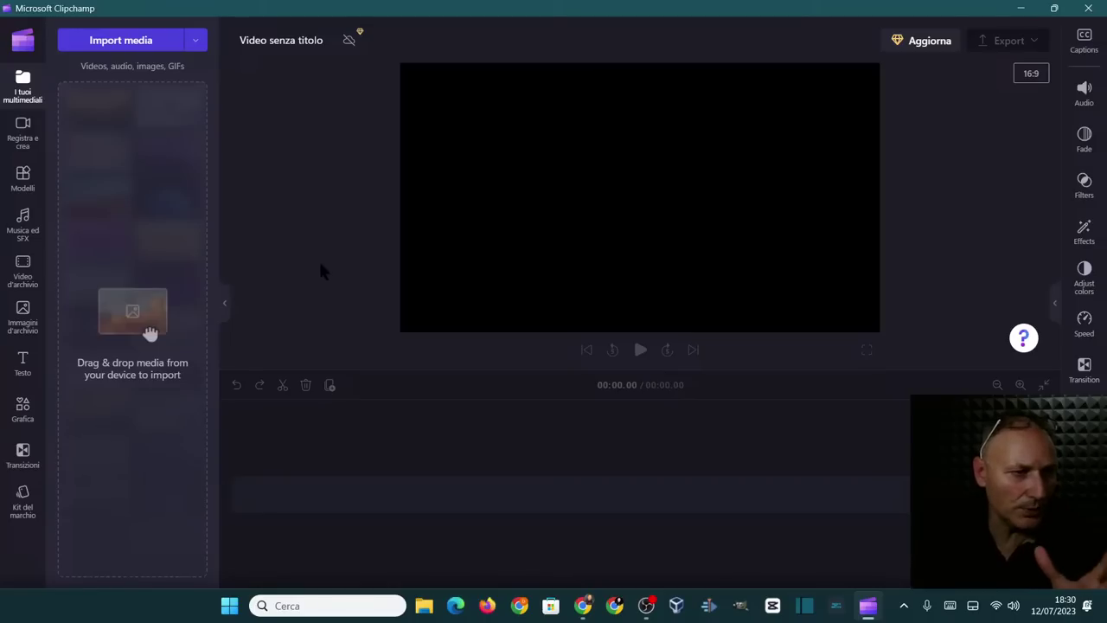
{"action": "left_click", "coordinate": [130, 43]}
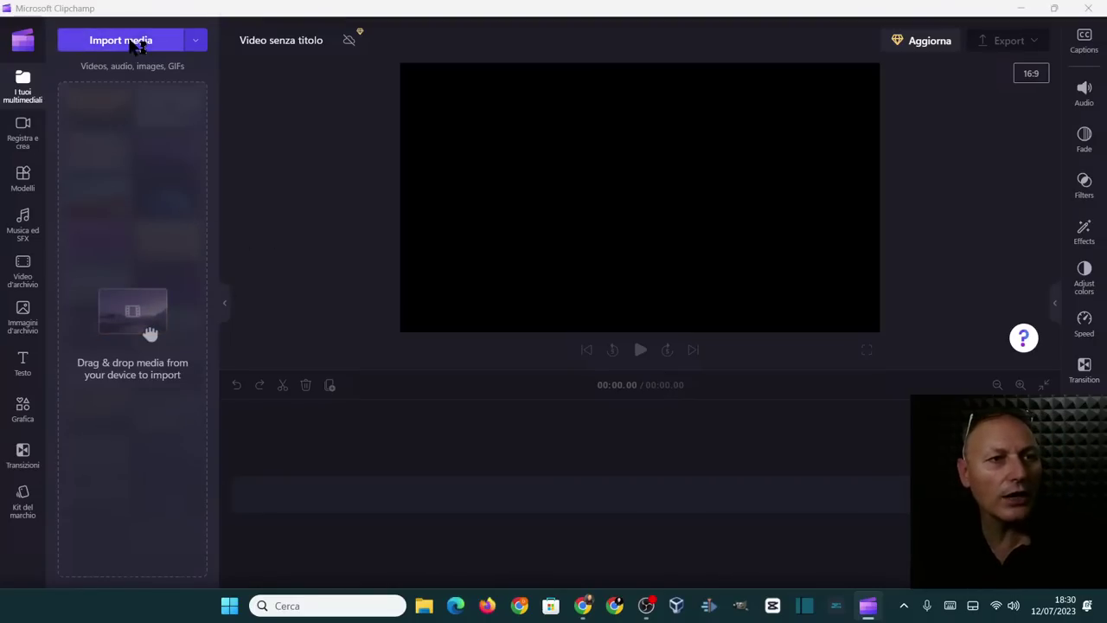
{"action": "scroll", "coordinate": [200, 204], "scroll_direction": "down", "scroll_amount": 15}
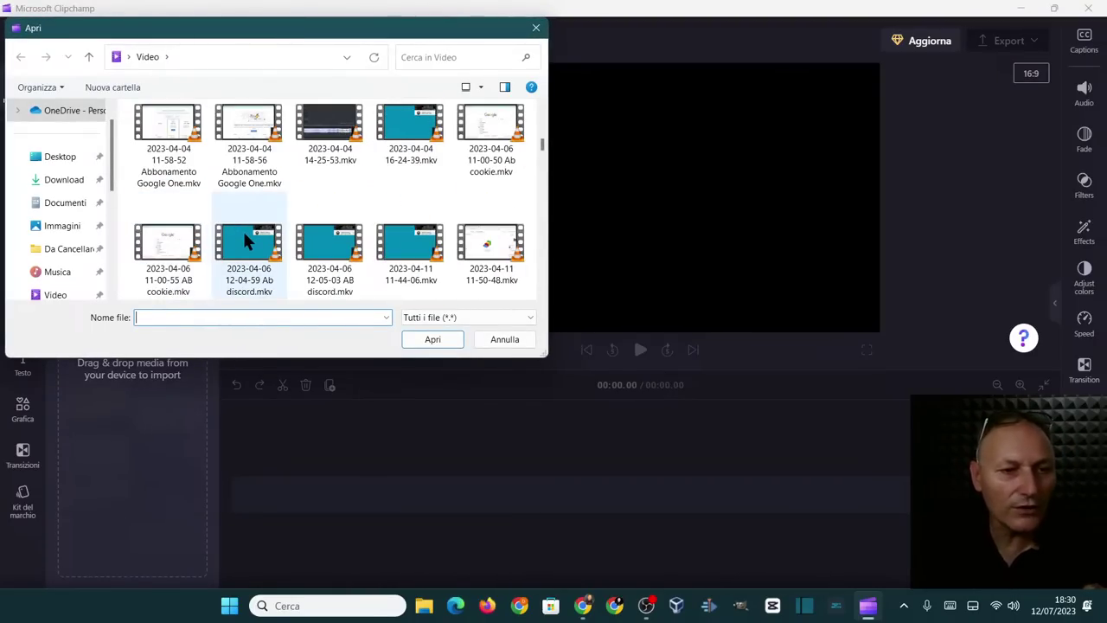
{"action": "left_click", "coordinate": [243, 230]}
{"action": "left_click", "coordinate": [432, 339]}
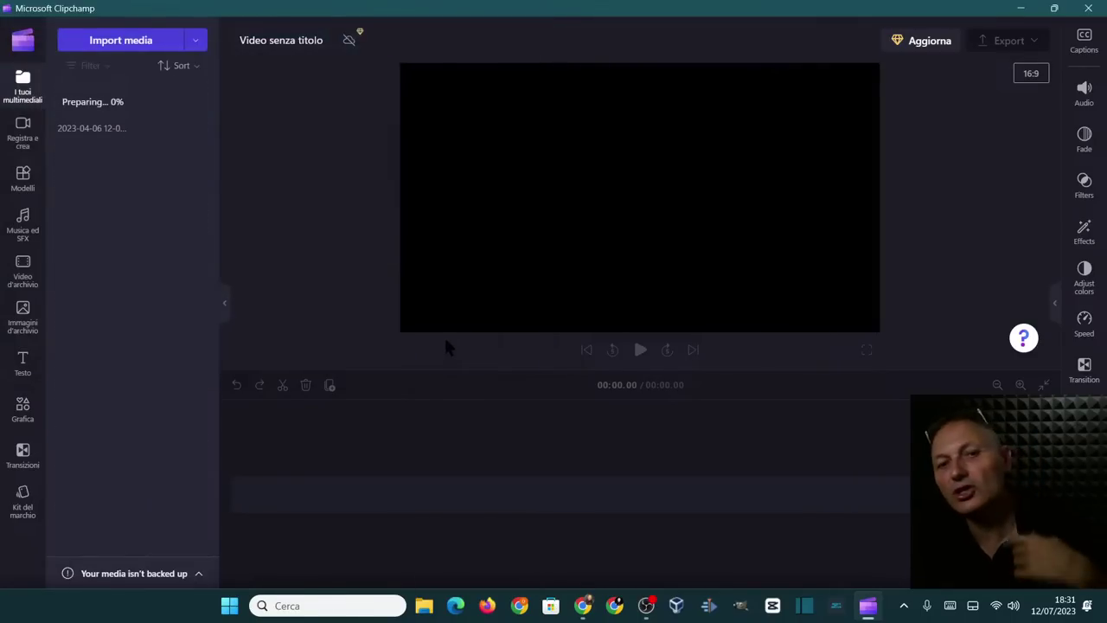
Step: Place the imported clip at the start of the project's timeline
{"action": "left_click_drag", "start_coordinate": [188, 123], "coordinate": [658, 493]}
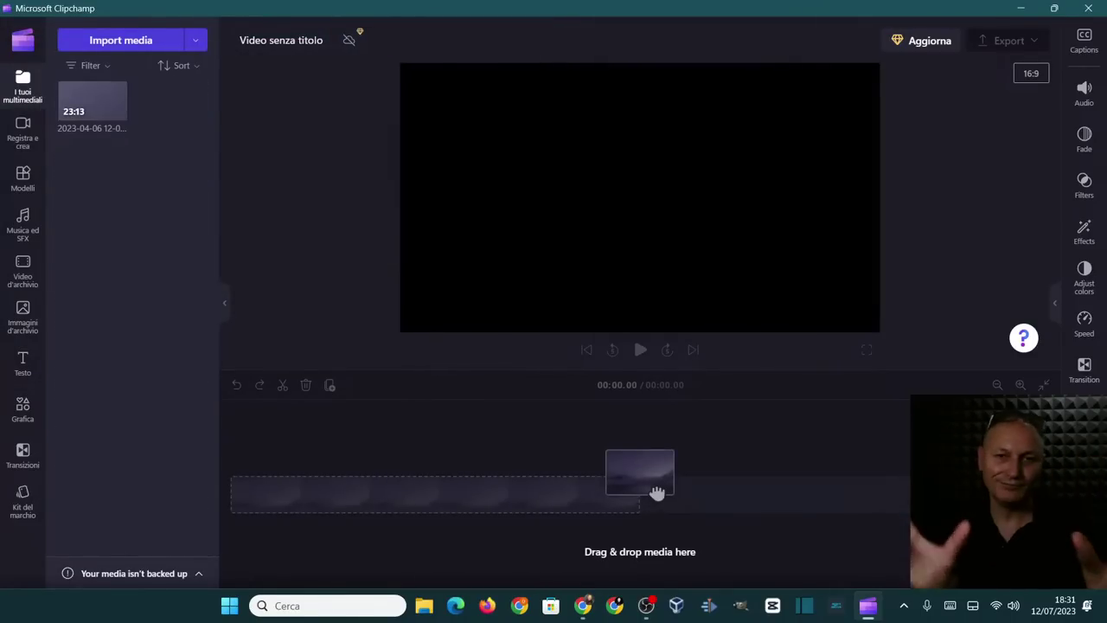
{"action": "mouse_move", "coordinate": [90, 101]}
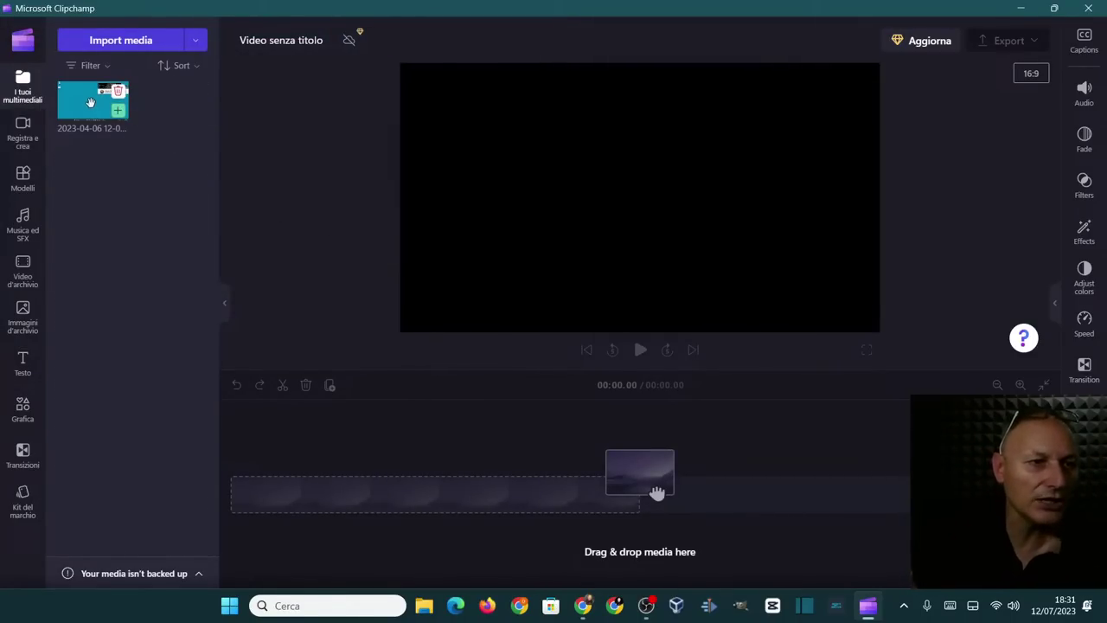
{"action": "left_click_drag", "start_coordinate": [90, 110], "coordinate": [292, 510]}
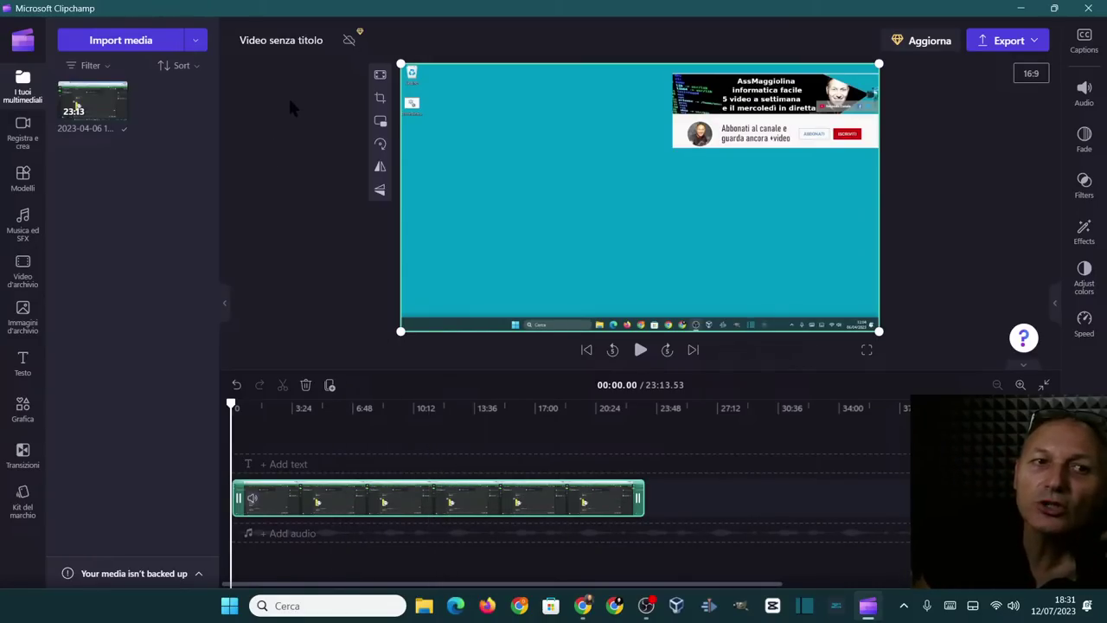
Step: Rename the untitled video project as "Prova tecnica"
{"action": "left_click", "coordinate": [295, 49]}
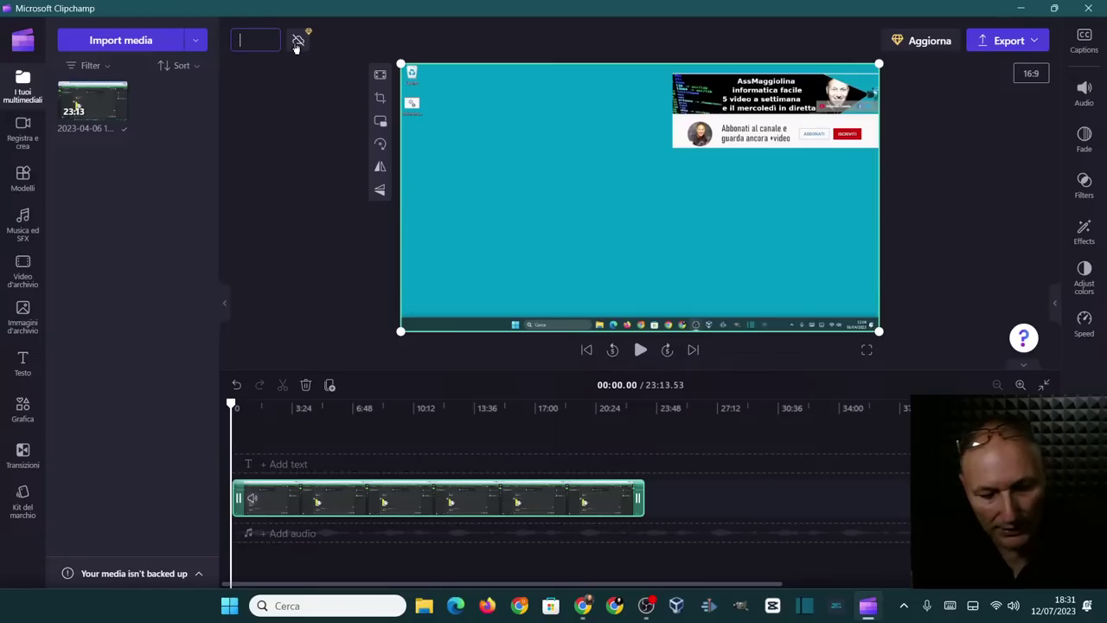
{"action": "type", "text": "Prova"}
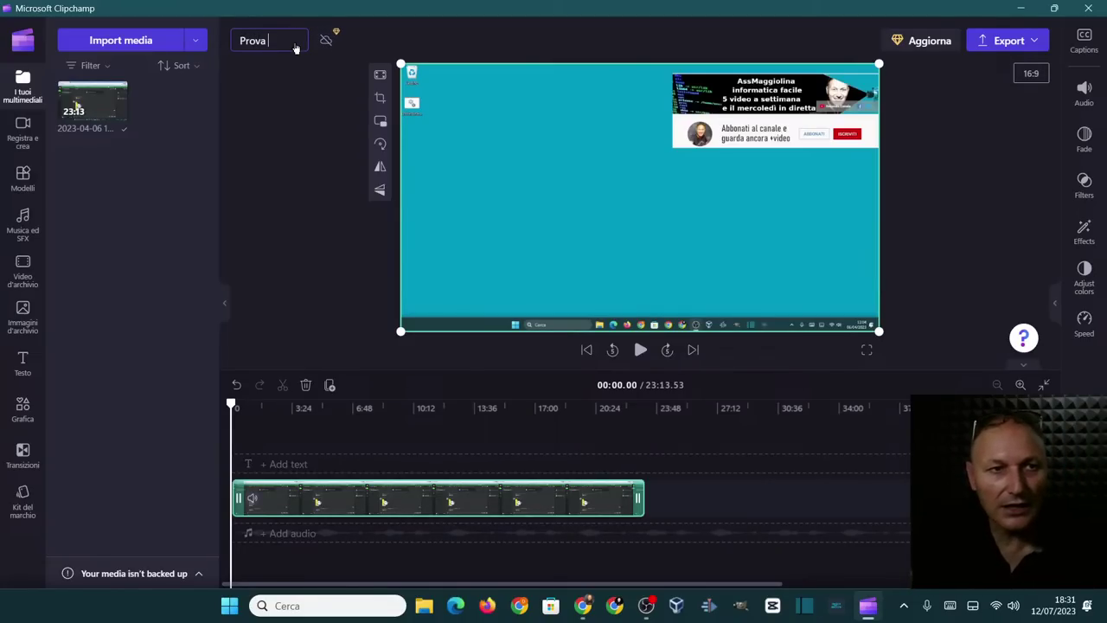
{"action": "type", "text": "tec"}
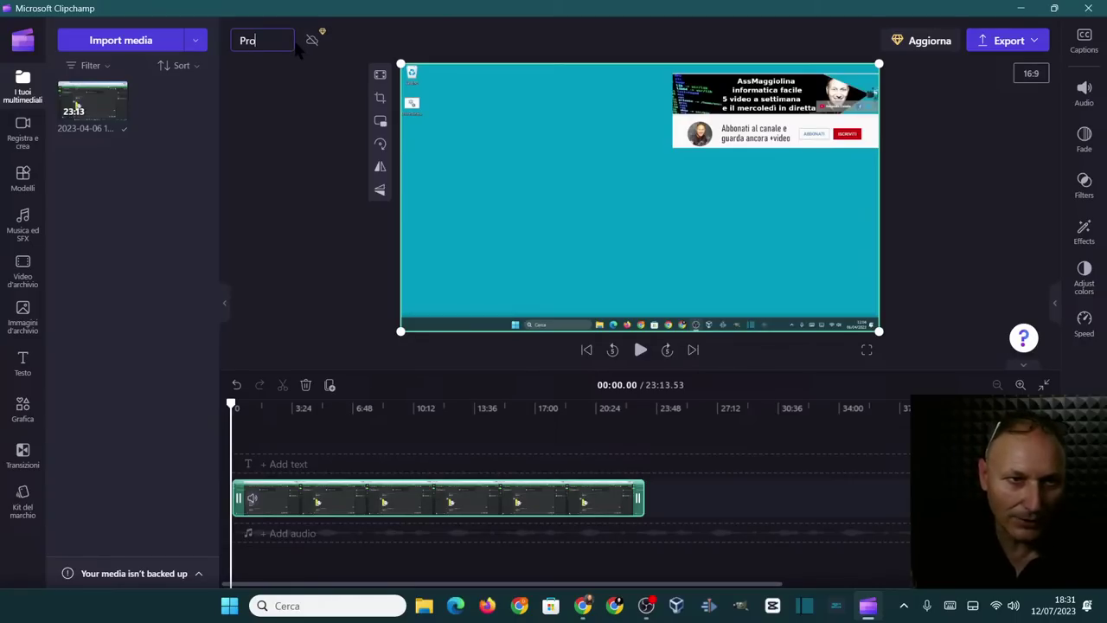
{"action": "type", "text": "nica"}
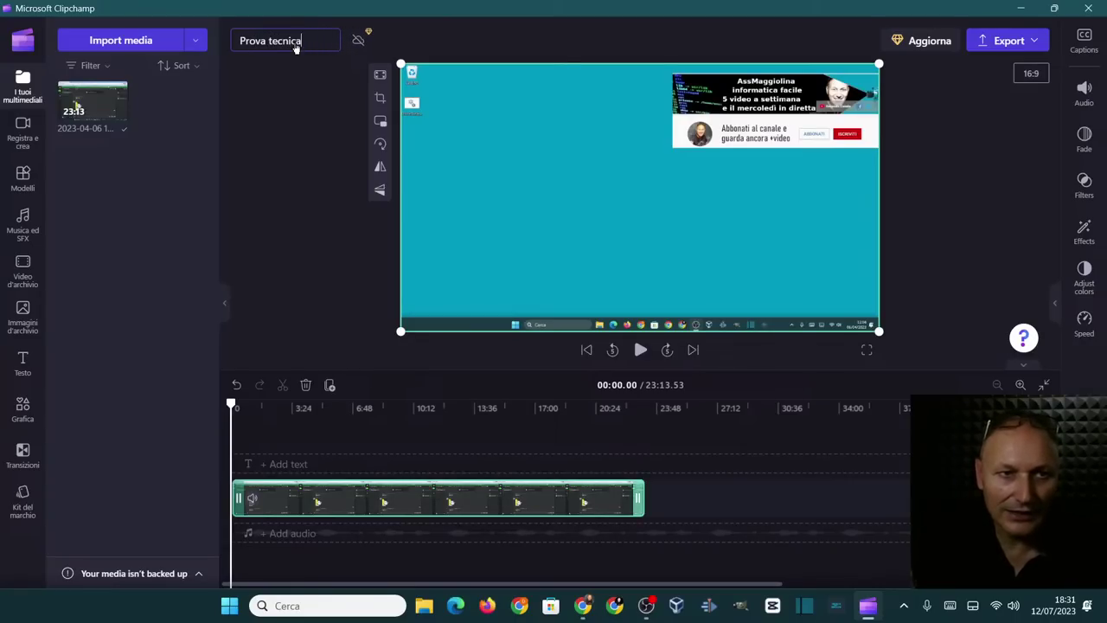
{"action": "left_click", "coordinate": [301, 101]}
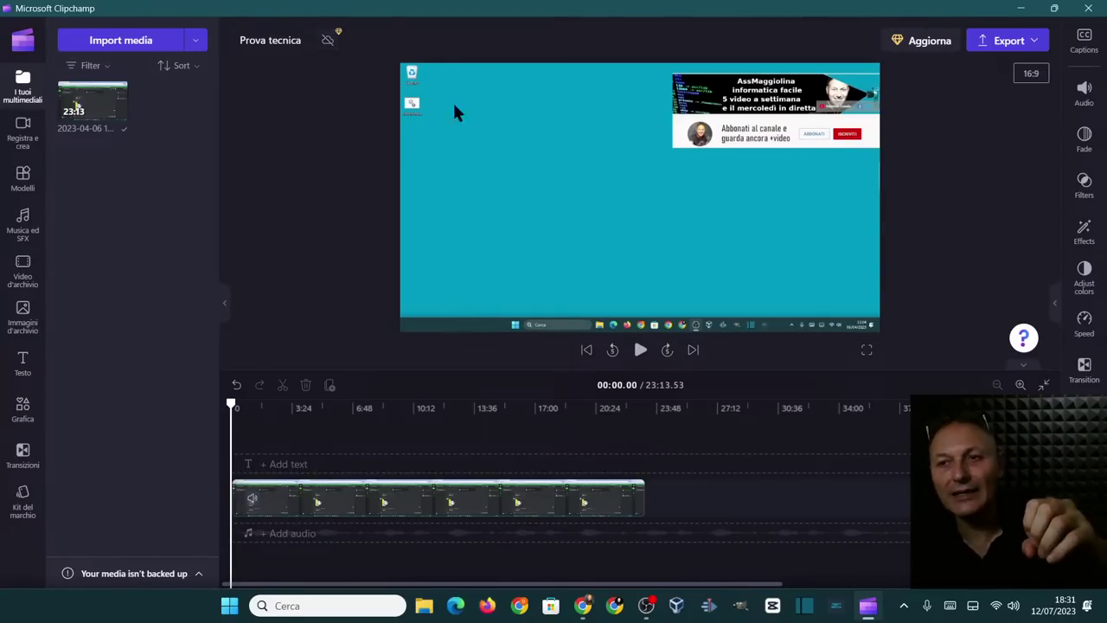
{"action": "left_click", "coordinate": [468, 126]}
{"action": "left_click", "coordinate": [924, 67]}
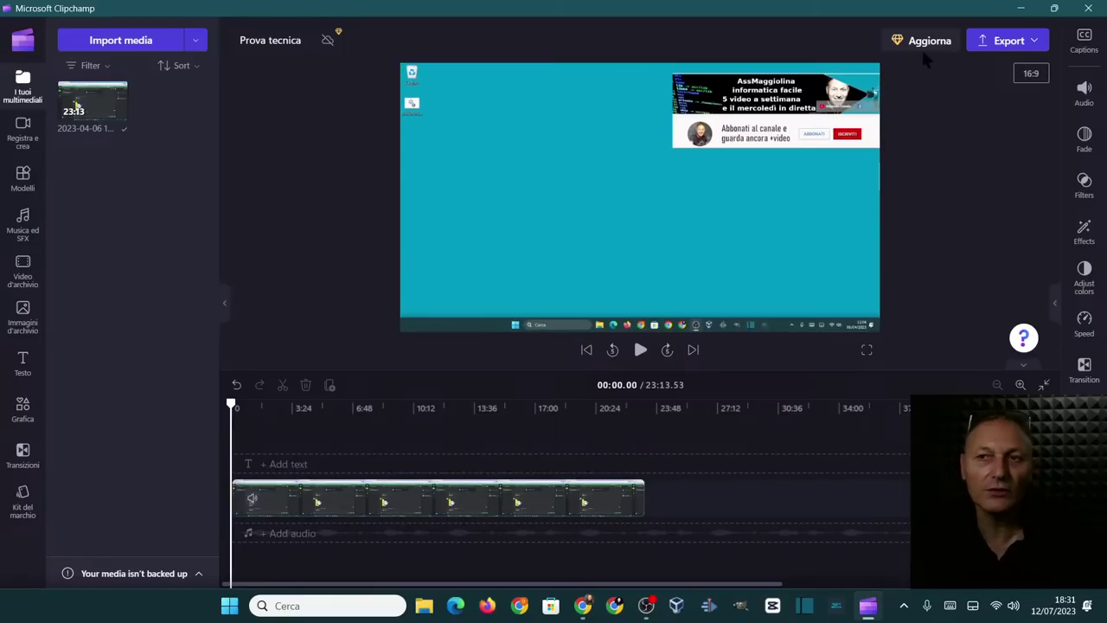
{"action": "left_click", "coordinate": [873, 136]}
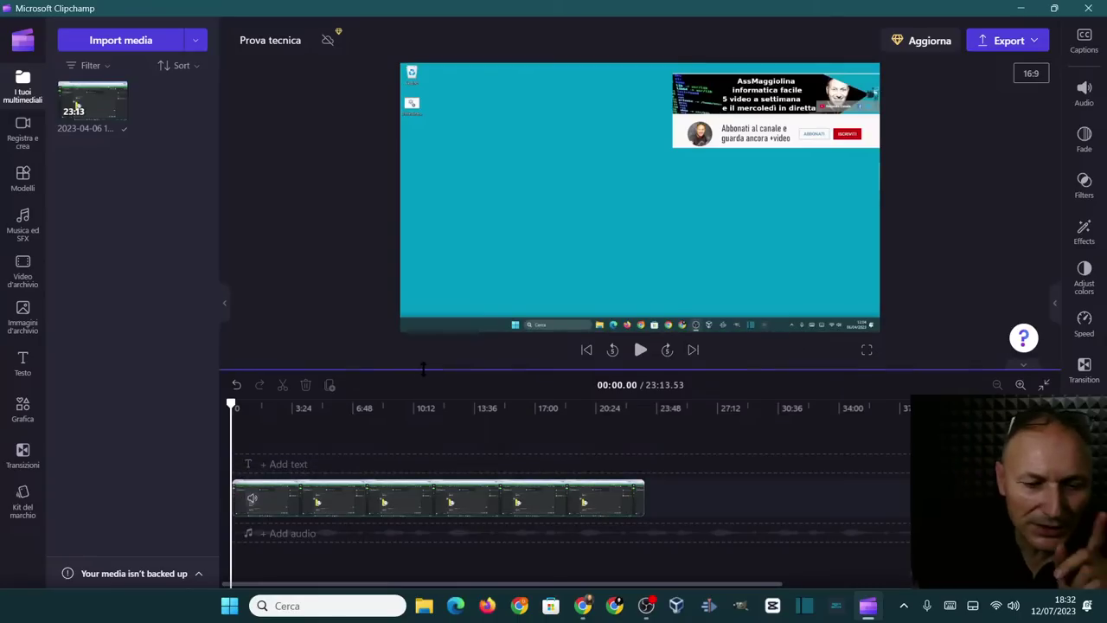
Step: Split the video clip on the timeline at 07:58.05
{"action": "left_click", "coordinate": [374, 508]}
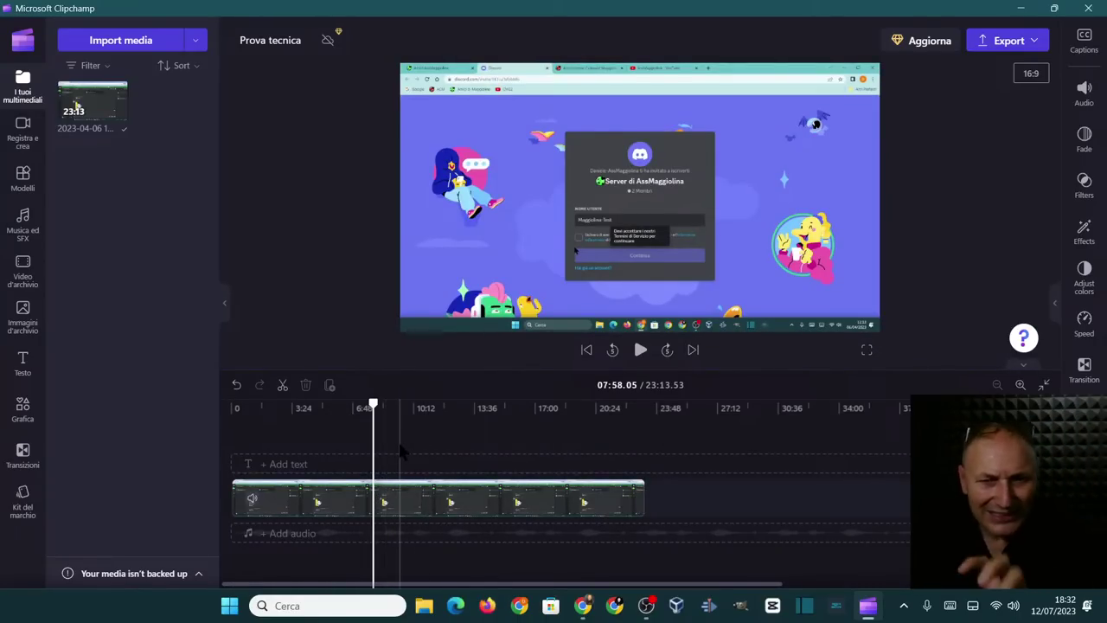
{"action": "left_click", "coordinate": [283, 385]}
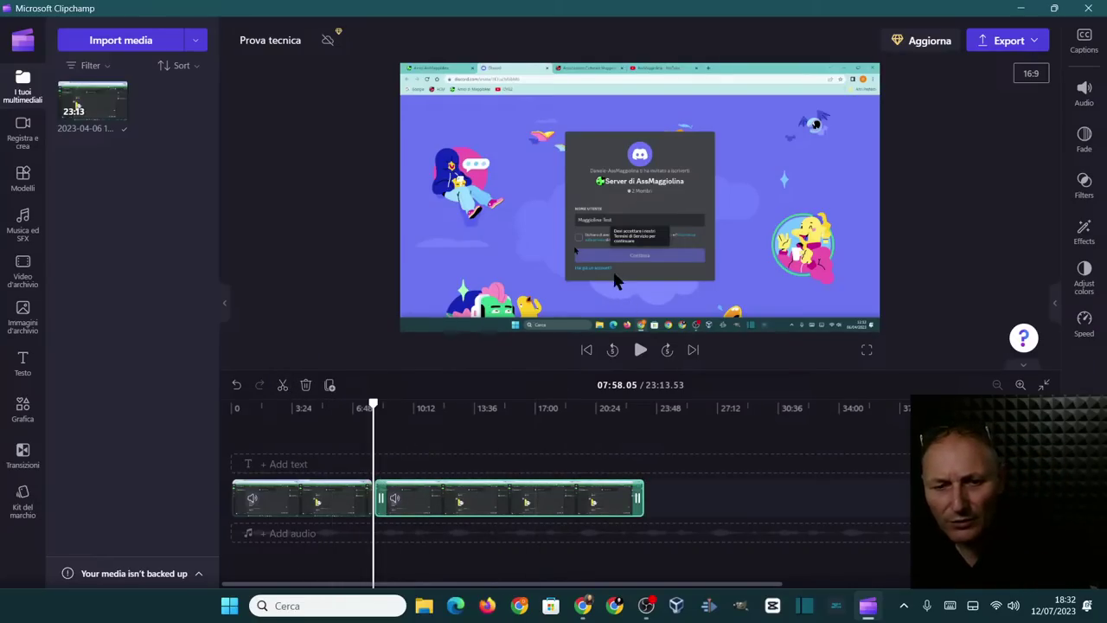
Step: Shift the first clip segment's picture downward in the preview and undo the move
{"action": "left_click", "coordinate": [610, 255]}
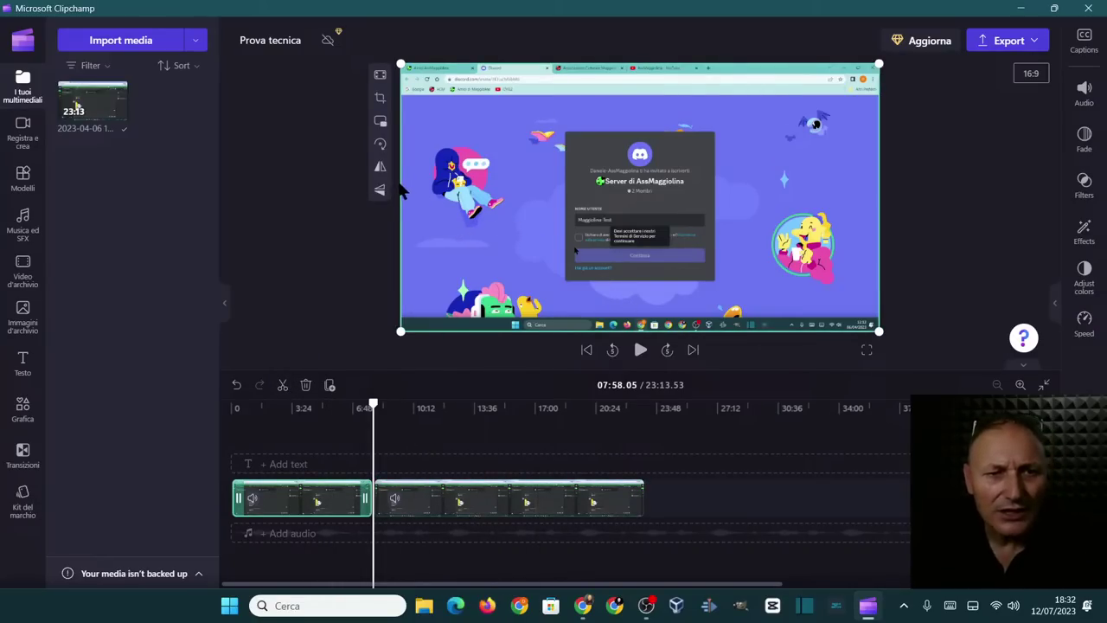
{"action": "left_click_drag", "start_coordinate": [403, 65], "coordinate": [412, 142]}
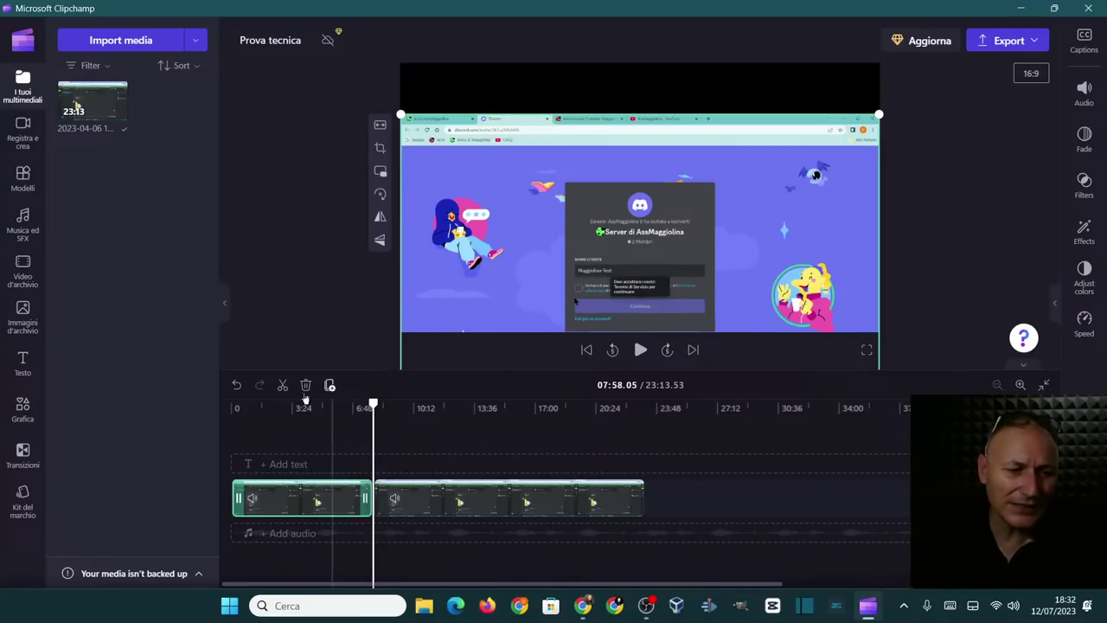
{"action": "left_click", "coordinate": [234, 391]}
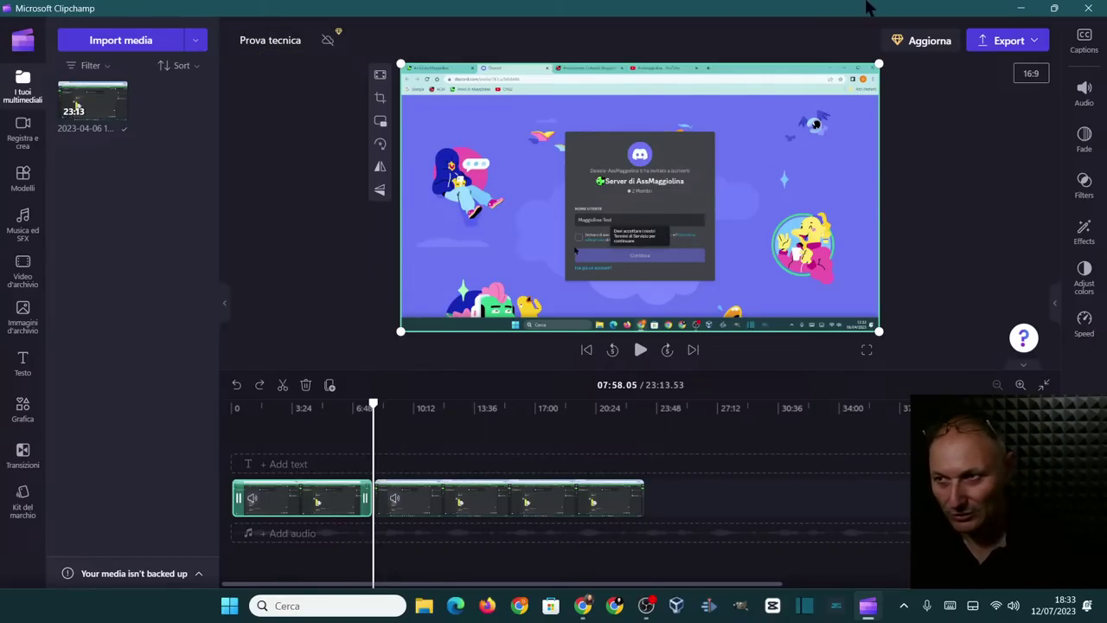
Step: Close Clipchamp without saving manually and open it again
{"action": "left_click", "coordinate": [1088, 12]}
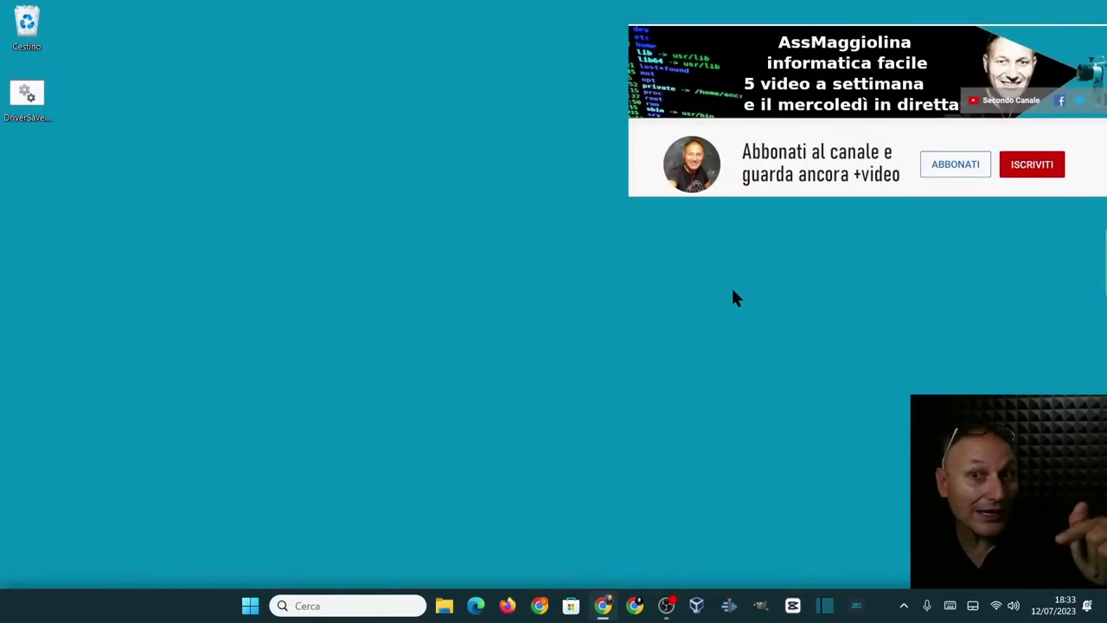
{"action": "left_click", "coordinate": [250, 607]}
{"action": "left_click", "coordinate": [656, 309]}
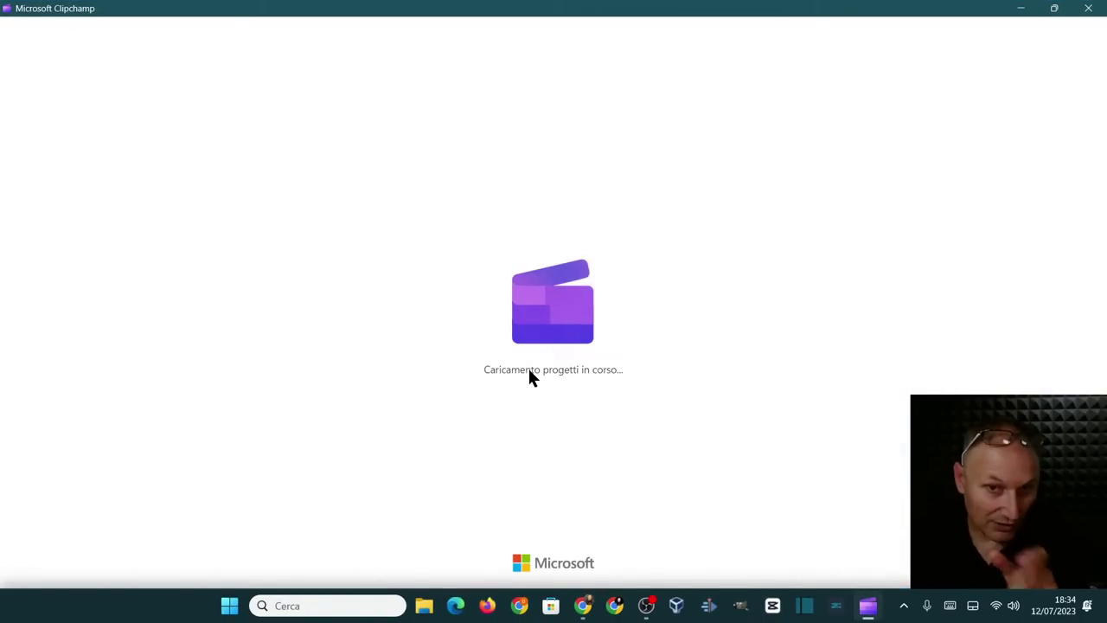
Step: Create a copy of the "Prova tecnica" project from the saved videos
{"action": "scroll", "coordinate": [530, 377], "scroll_direction": "down", "scroll_amount": 2}
{"action": "scroll", "coordinate": [527, 377], "scroll_direction": "down", "scroll_amount": 1}
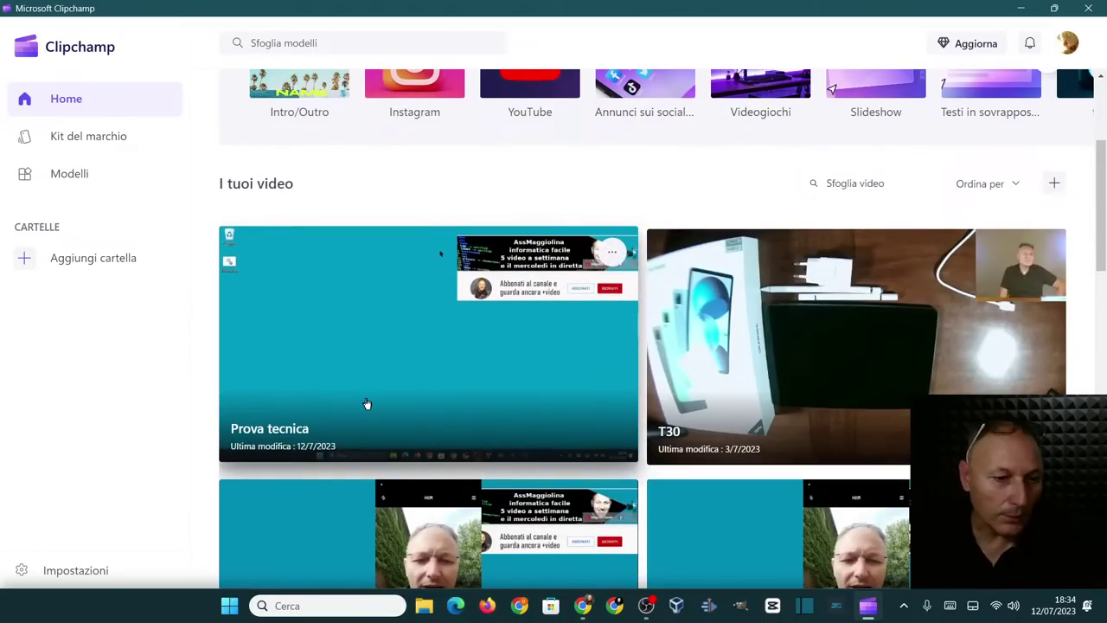
{"action": "left_click", "coordinate": [614, 257]}
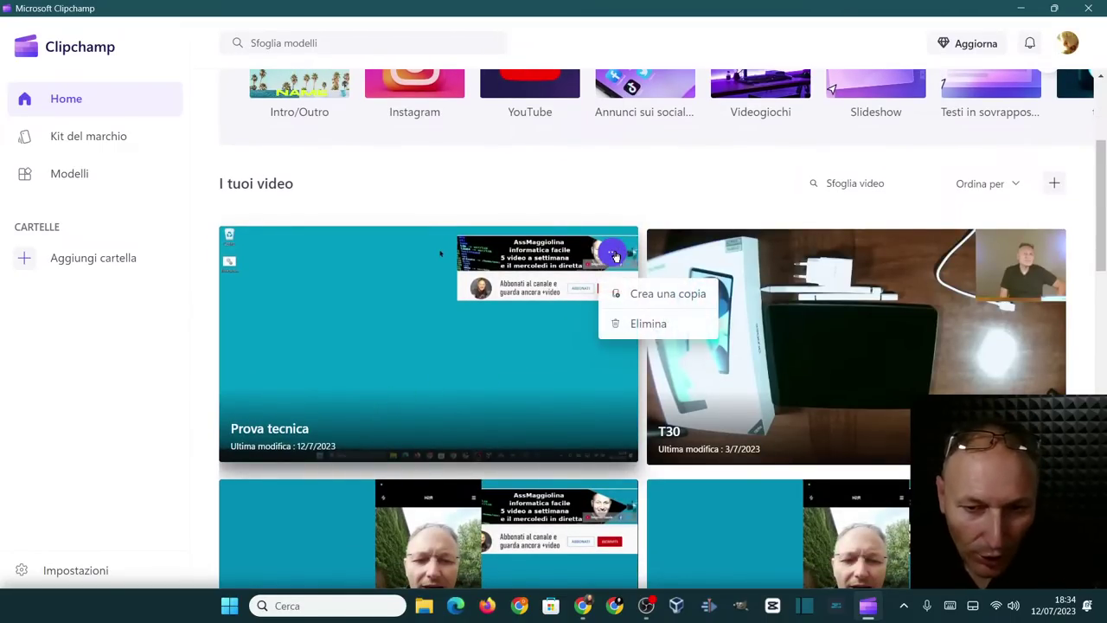
{"action": "left_click", "coordinate": [632, 294]}
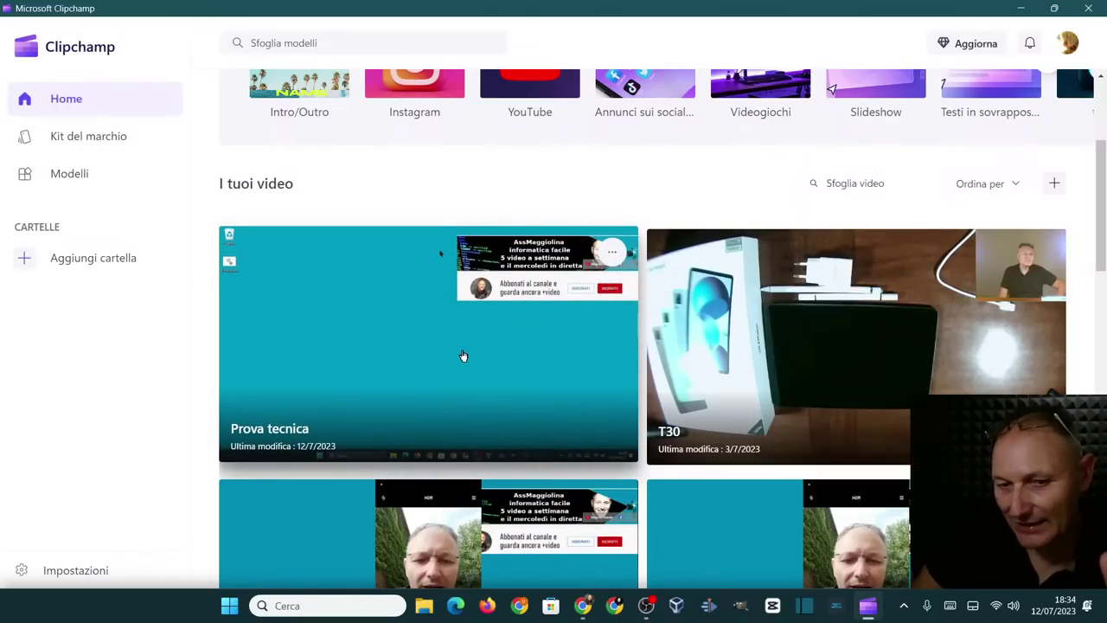
Step: Look through the whole list of saved videos for the copy of "Prova tecnica"
{"action": "scroll", "coordinate": [453, 362], "scroll_direction": "down", "scroll_amount": 2}
{"action": "scroll", "coordinate": [472, 359], "scroll_direction": "up", "scroll_amount": 2}
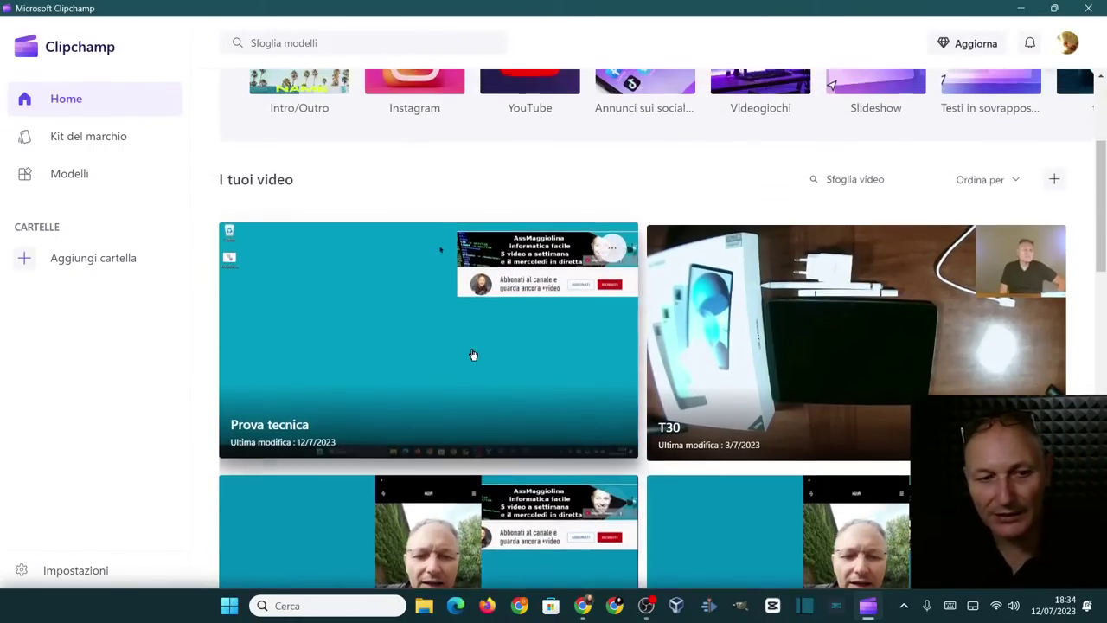
{"action": "scroll", "coordinate": [472, 372], "scroll_direction": "down", "scroll_amount": 14}
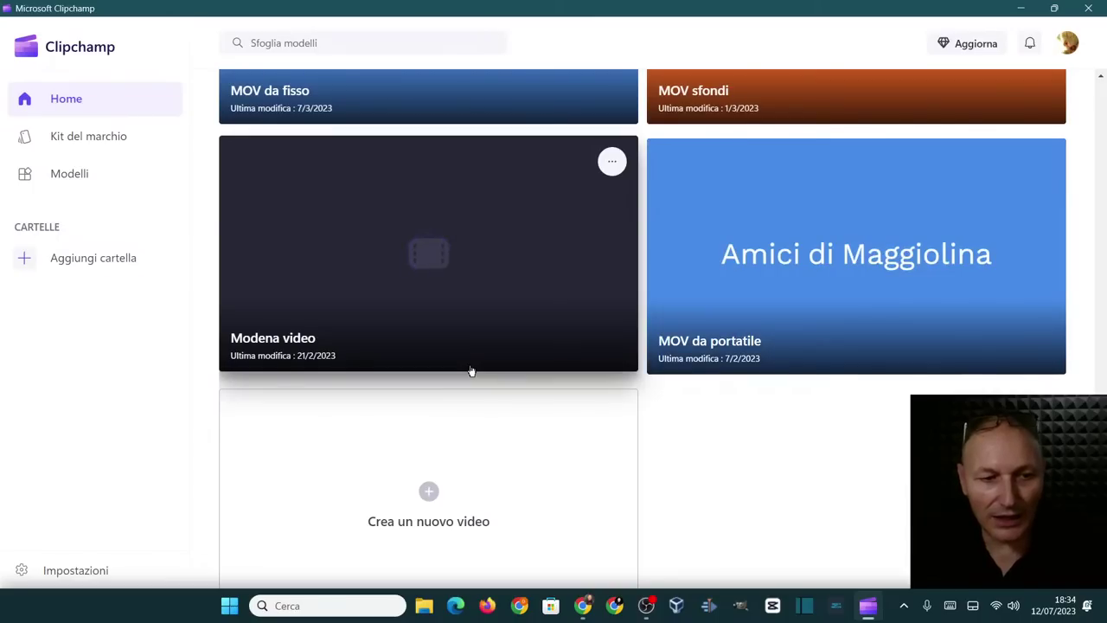
{"action": "scroll", "coordinate": [472, 371], "scroll_direction": "down", "scroll_amount": 1}
{"action": "scroll", "coordinate": [507, 402], "scroll_direction": "up", "scroll_amount": 15}
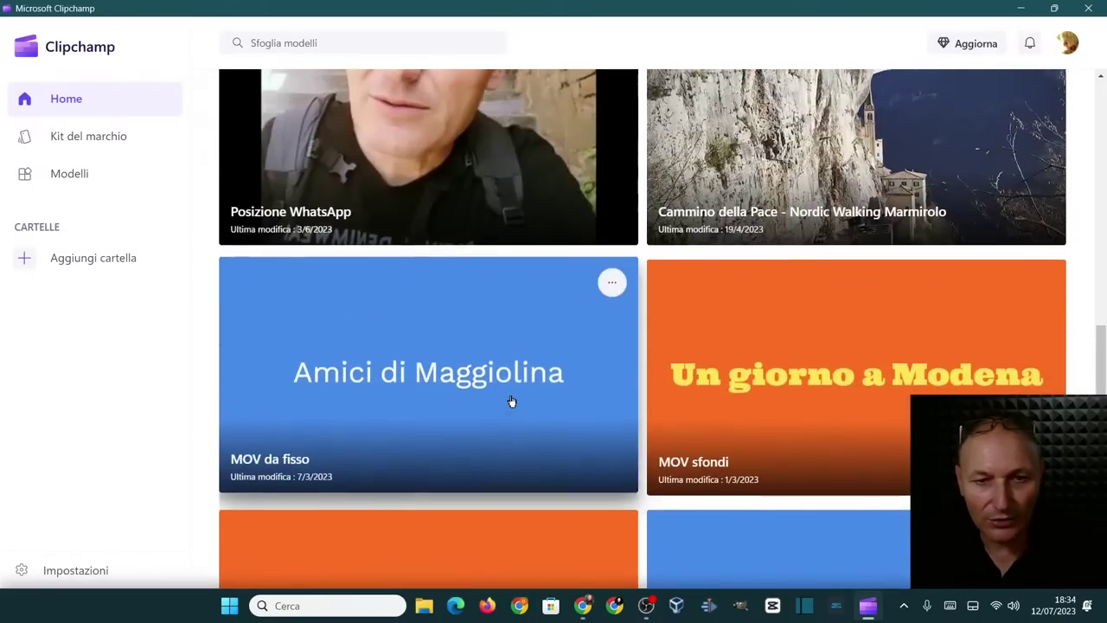
{"action": "scroll", "coordinate": [510, 402], "scroll_direction": "down", "scroll_amount": 2}
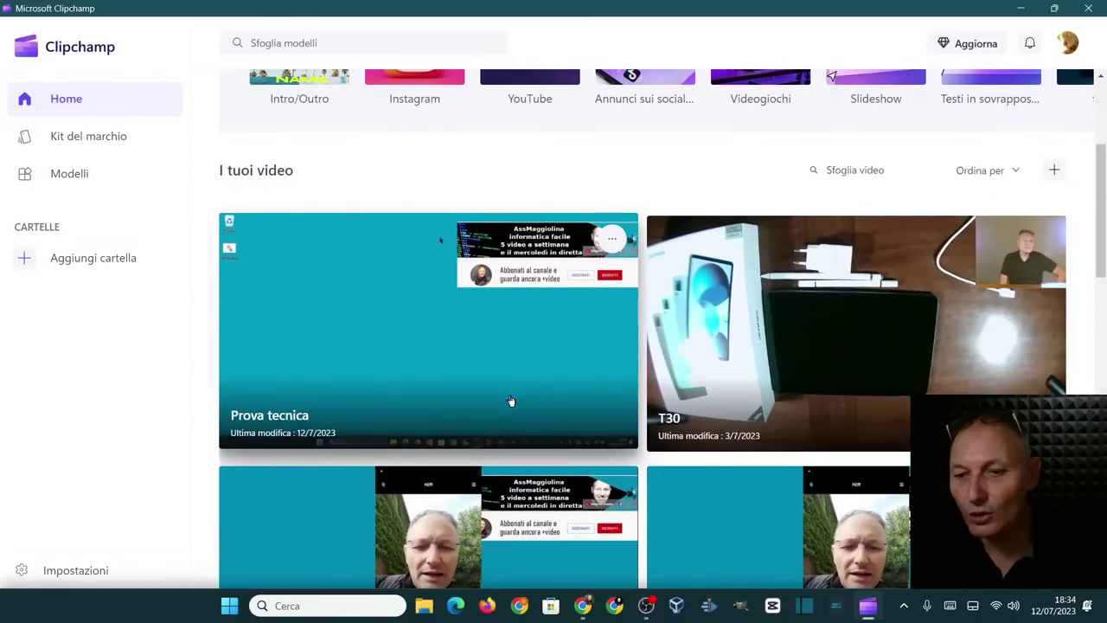
{"action": "scroll", "coordinate": [510, 400], "scroll_direction": "down", "scroll_amount": 2}
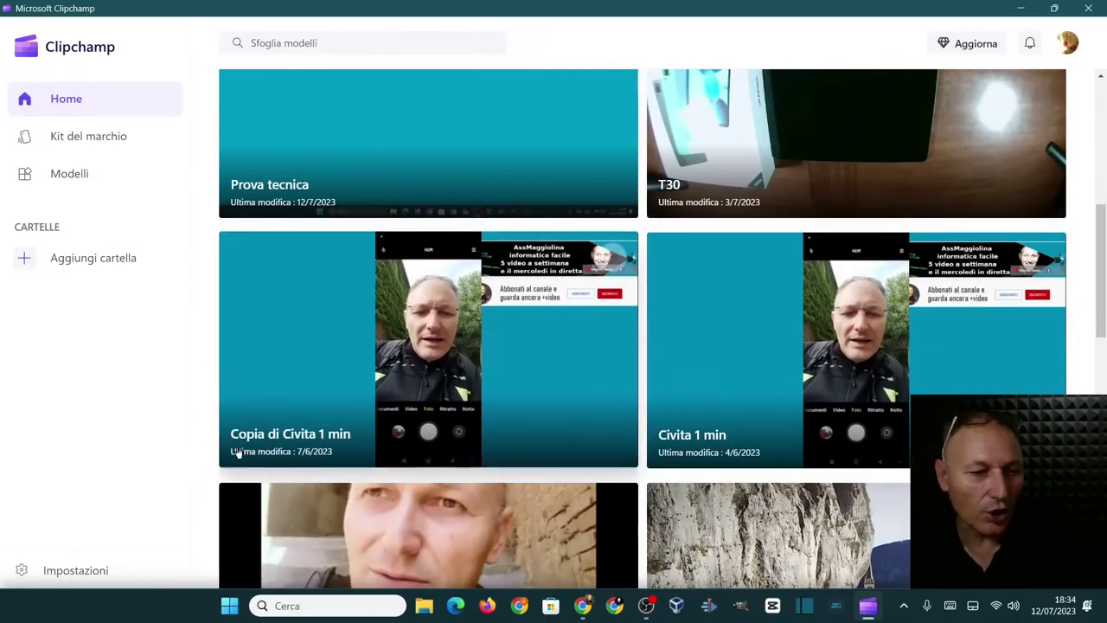
{"action": "scroll", "coordinate": [370, 443], "scroll_direction": "up", "scroll_amount": 3}
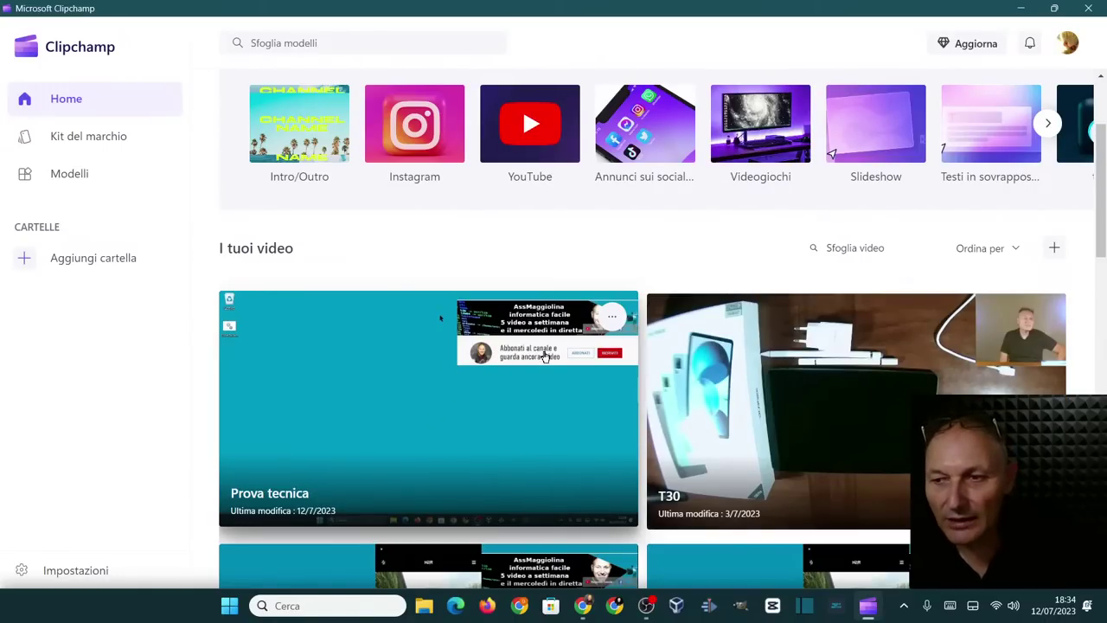
Step: Create the copy of "Prova tecnica" once more and check the saved videos for it
{"action": "left_click", "coordinate": [613, 320]}
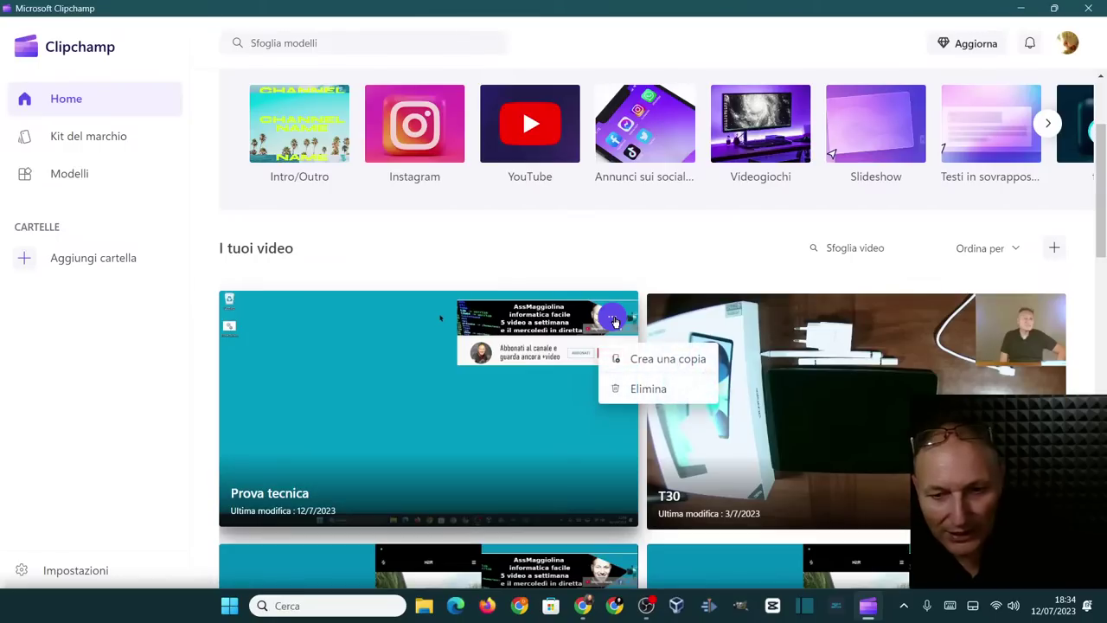
{"action": "left_click", "coordinate": [640, 359]}
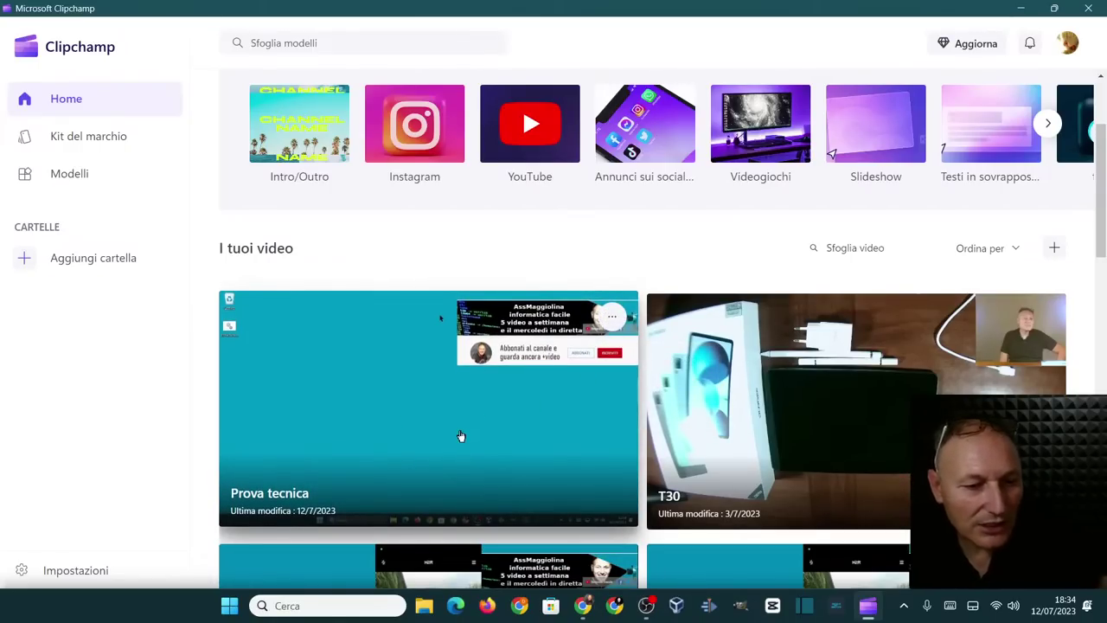
{"action": "scroll", "coordinate": [461, 436], "scroll_direction": "down", "scroll_amount": 5}
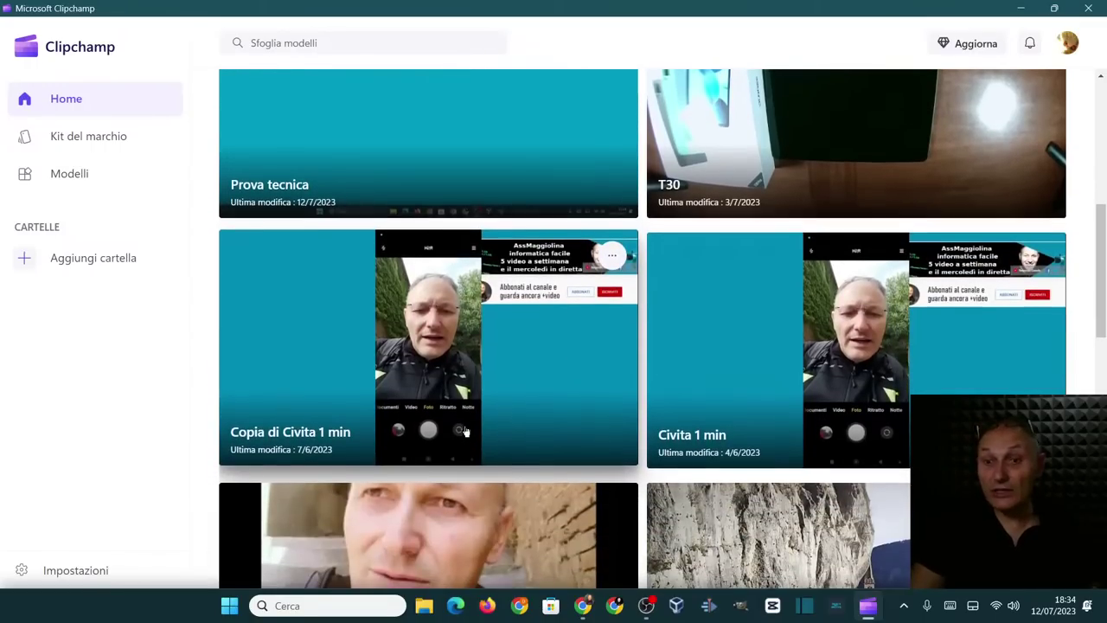
{"action": "scroll", "coordinate": [467, 431], "scroll_direction": "down", "scroll_amount": 8}
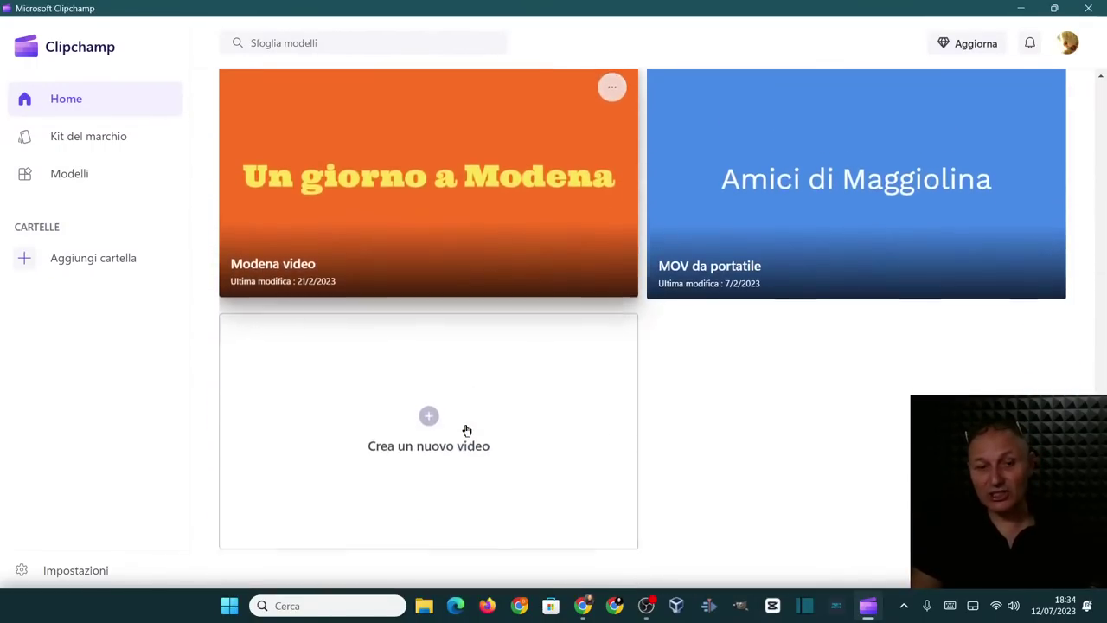
Step: Restart Clipchamp to reload the list of saved projects
{"action": "left_click", "coordinate": [1090, 7]}
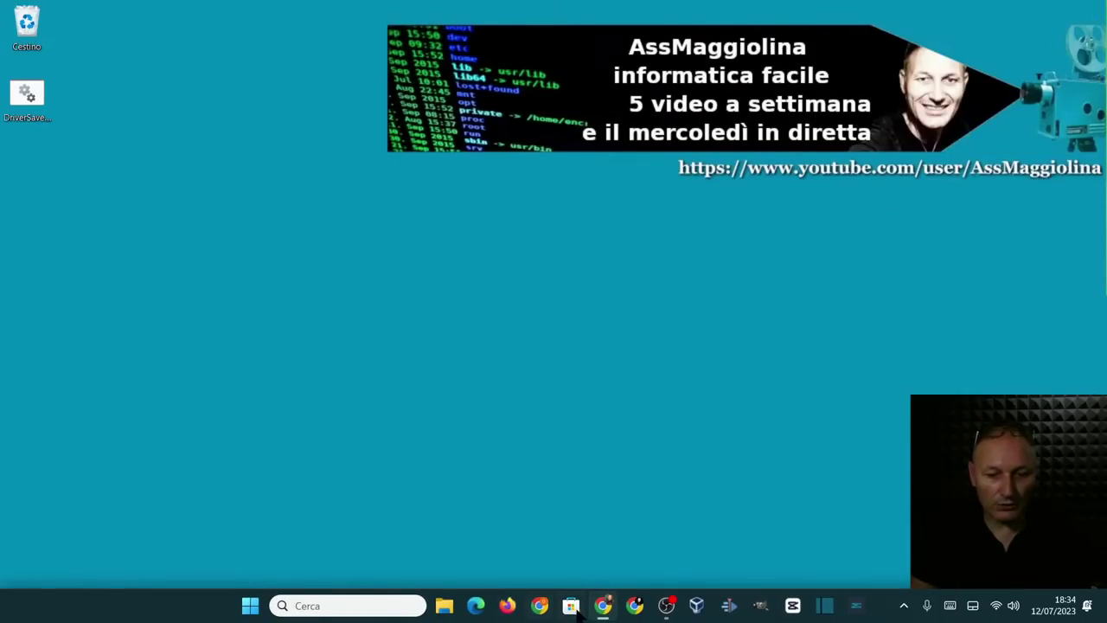
{"action": "left_click", "coordinate": [250, 605]}
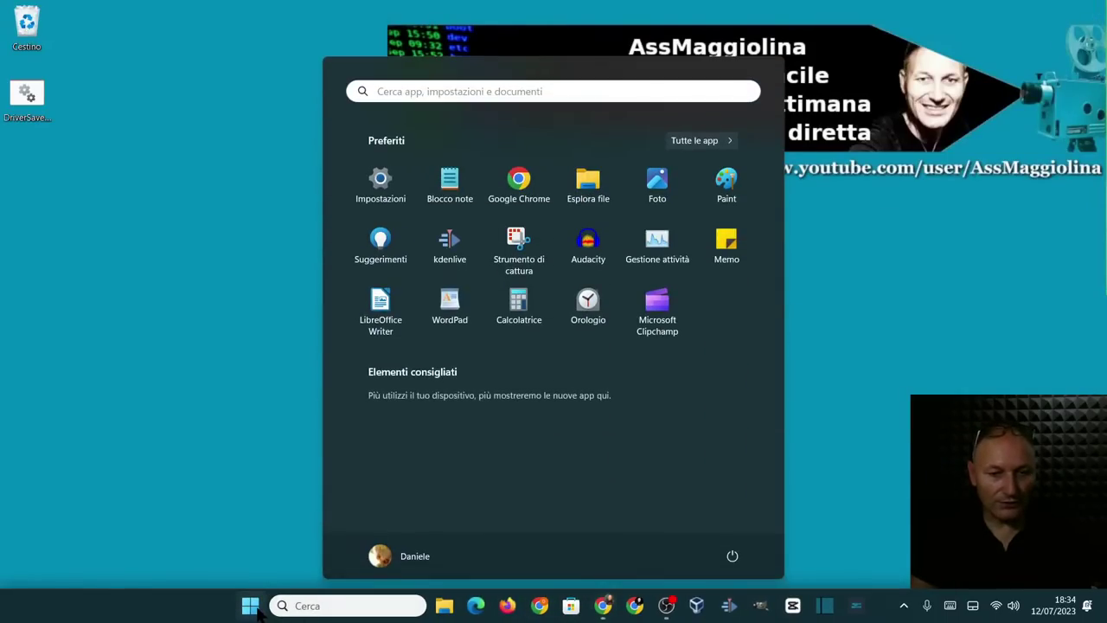
{"action": "left_click", "coordinate": [665, 306]}
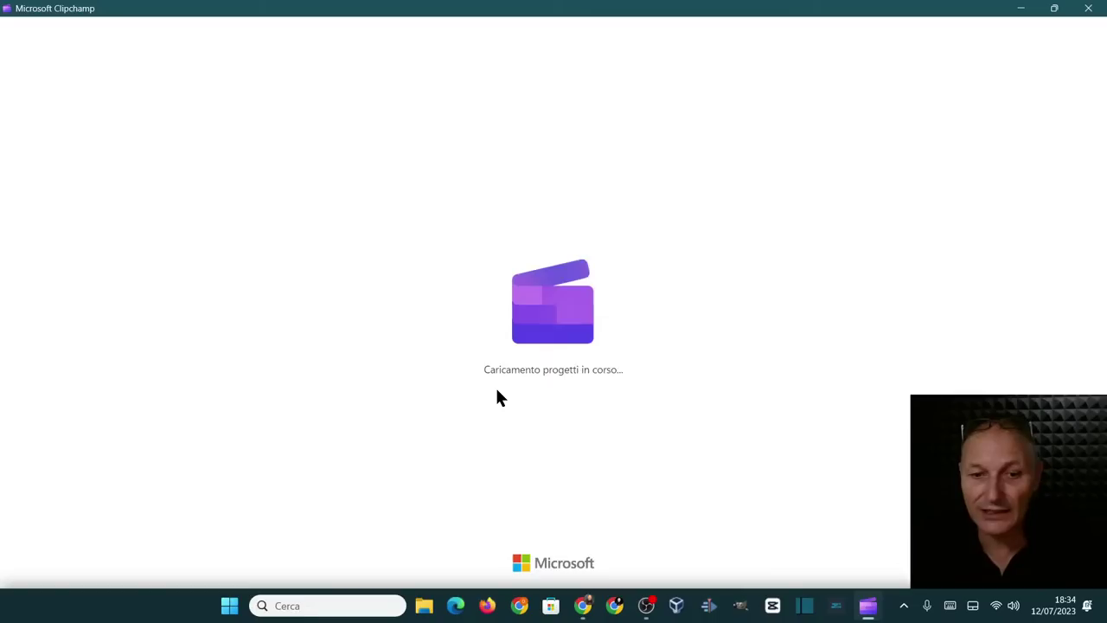
Step: Delete the first "Copia di Prova tecnica" project from the saved videos and confirm the deletion
{"action": "scroll", "coordinate": [497, 398], "scroll_direction": "down", "scroll_amount": 4}
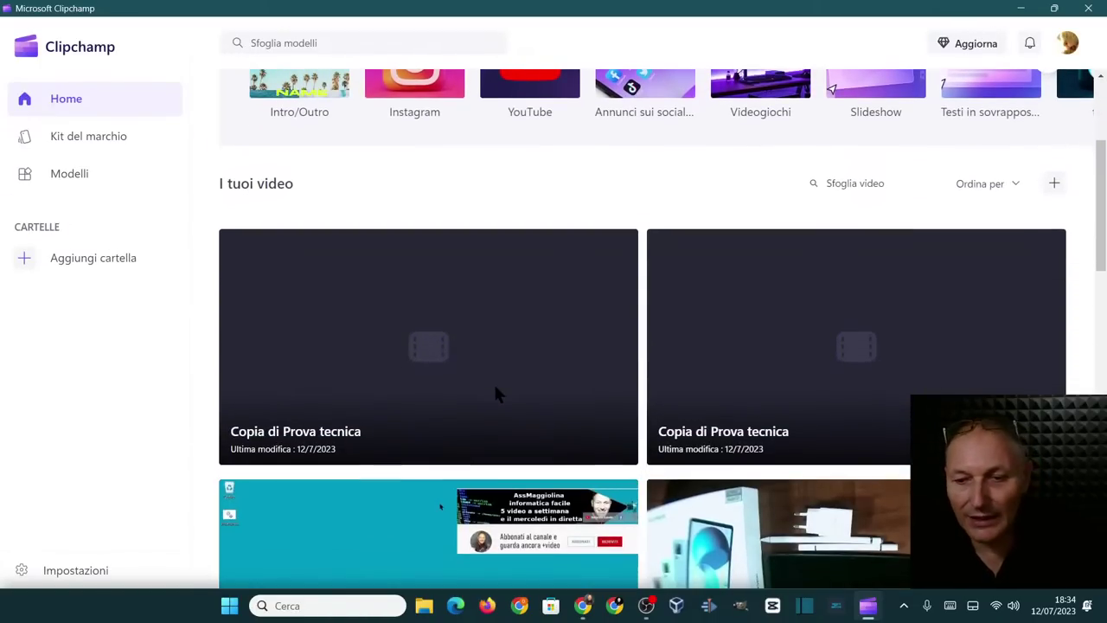
{"action": "scroll", "coordinate": [334, 311], "scroll_direction": "down", "scroll_amount": 1}
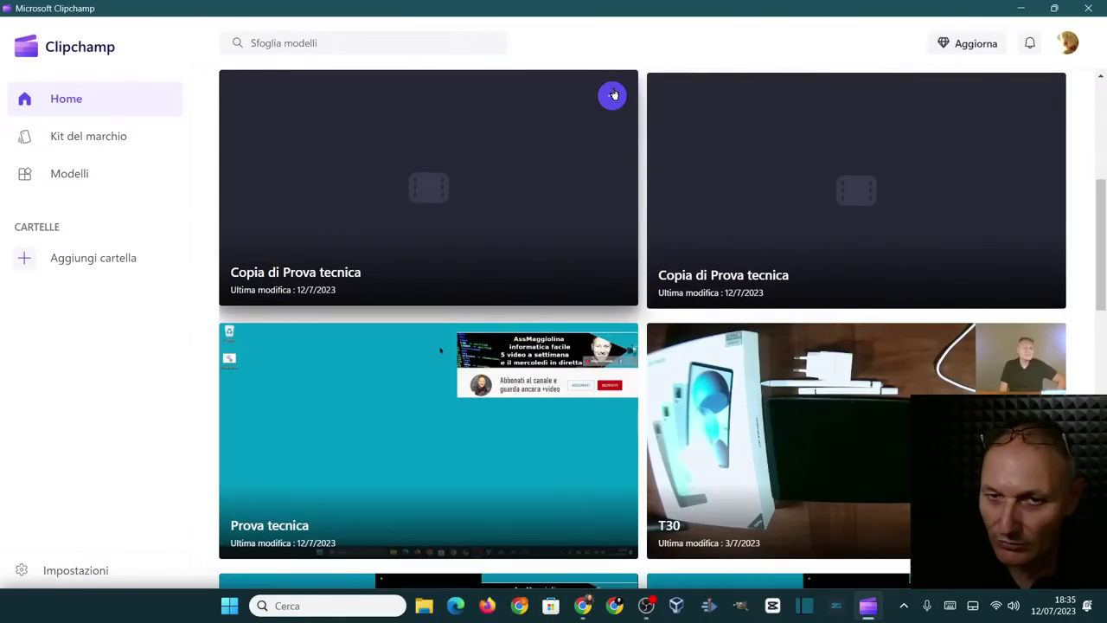
{"action": "left_click", "coordinate": [613, 99]}
{"action": "left_click", "coordinate": [634, 170]}
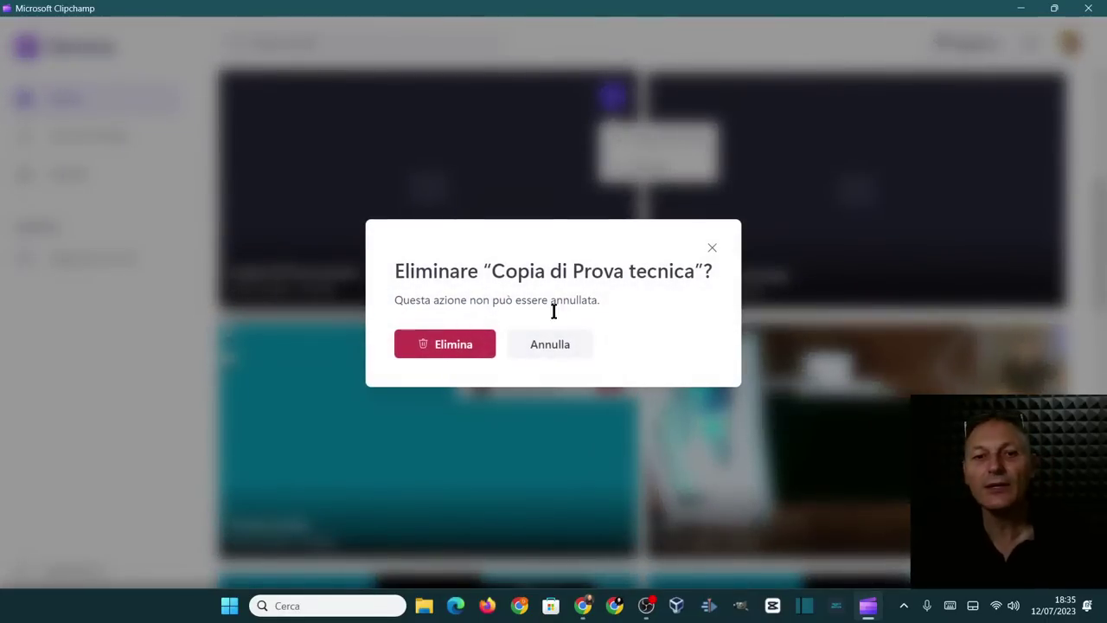
{"action": "left_click", "coordinate": [468, 343]}
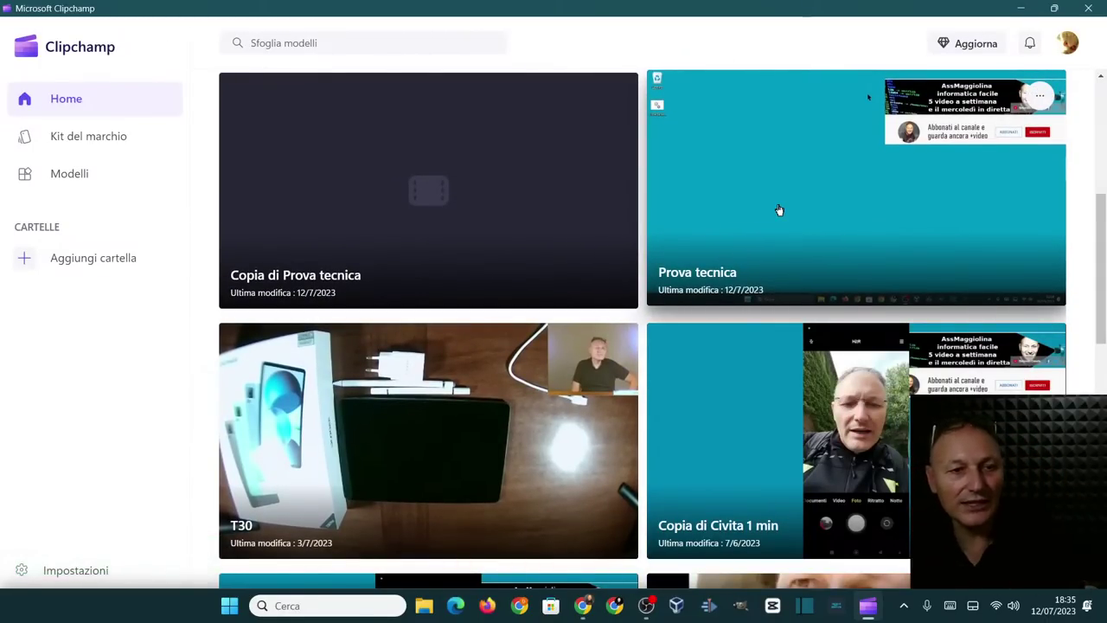
Step: Open the remaining "Copia di Prova tecnica" project, examine its preview and split timeline, and close Clipchamp
{"action": "left_click", "coordinate": [428, 236]}
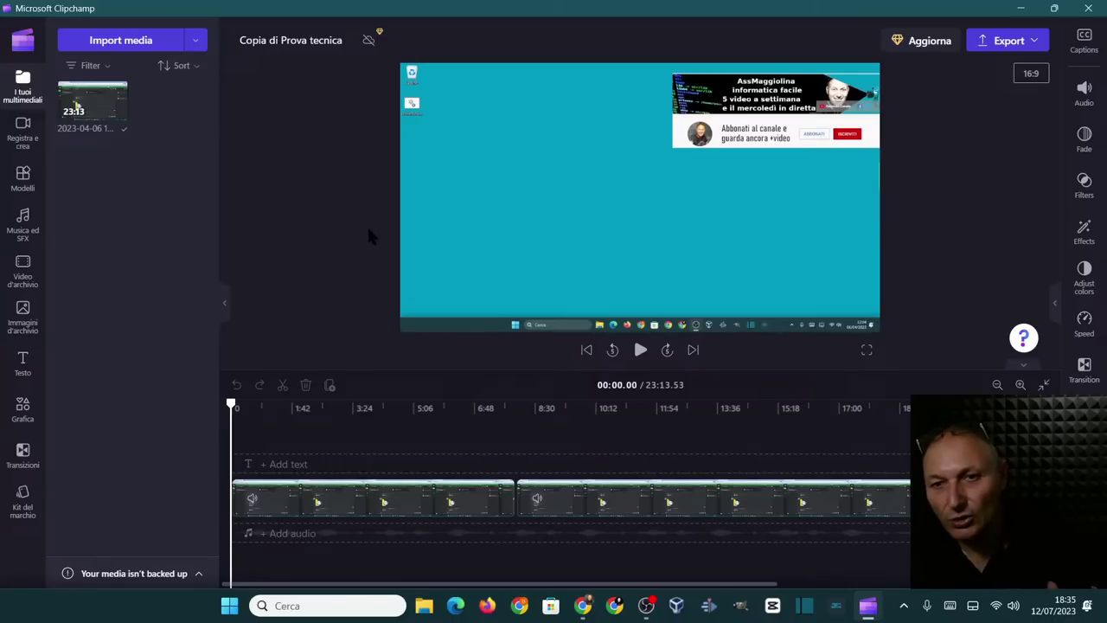
{"action": "left_click", "coordinate": [482, 241]}
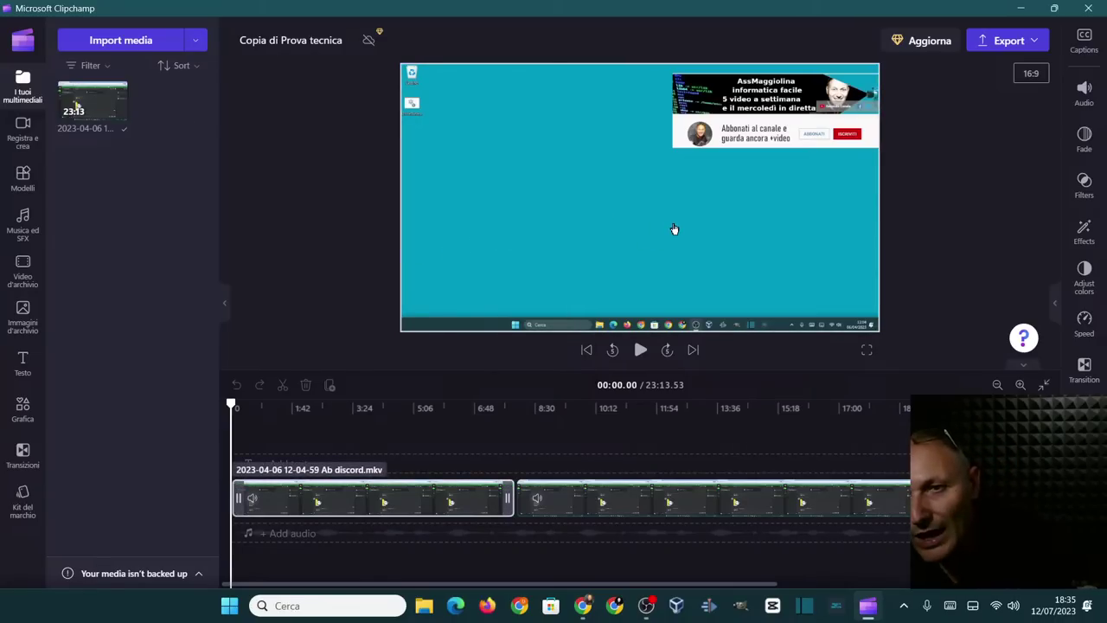
{"action": "left_click", "coordinate": [944, 72]}
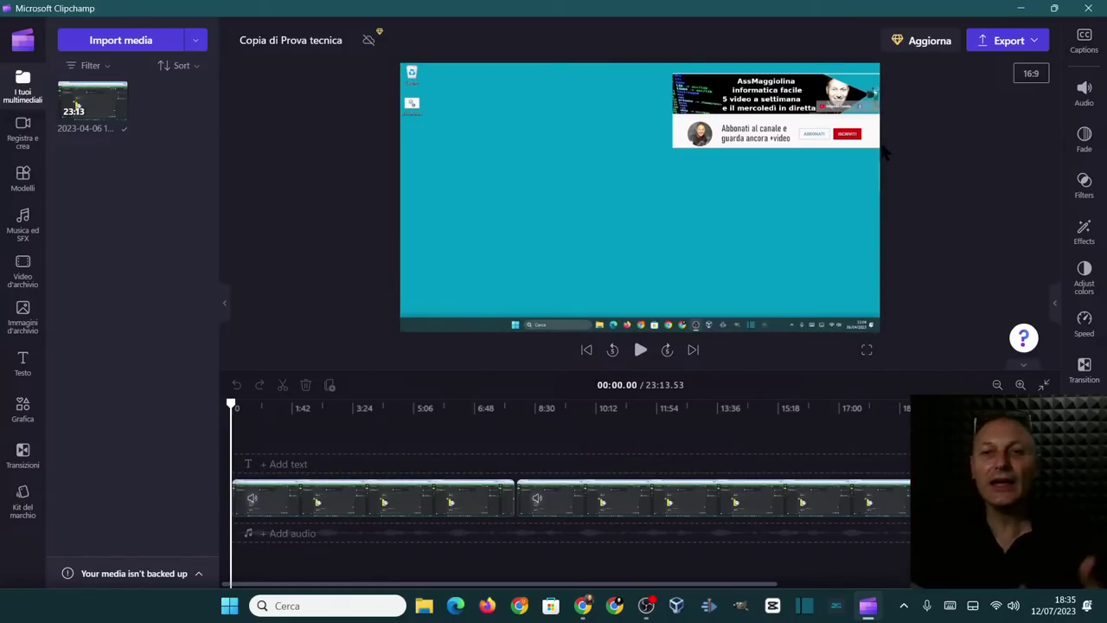
{"action": "left_click", "coordinate": [822, 188]}
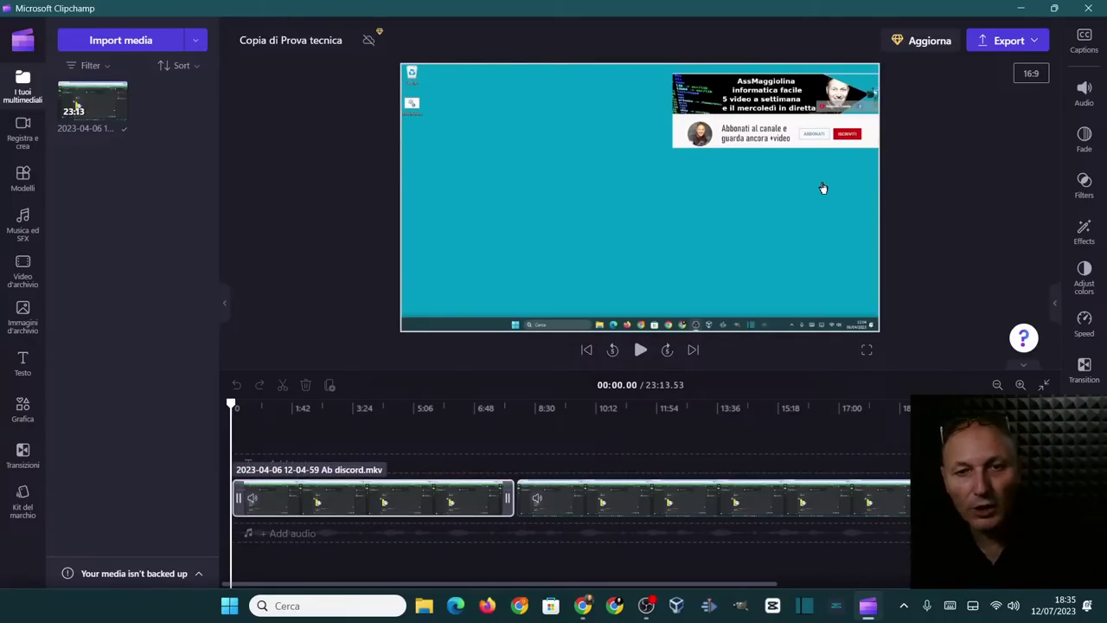
{"action": "left_click", "coordinate": [928, 151]}
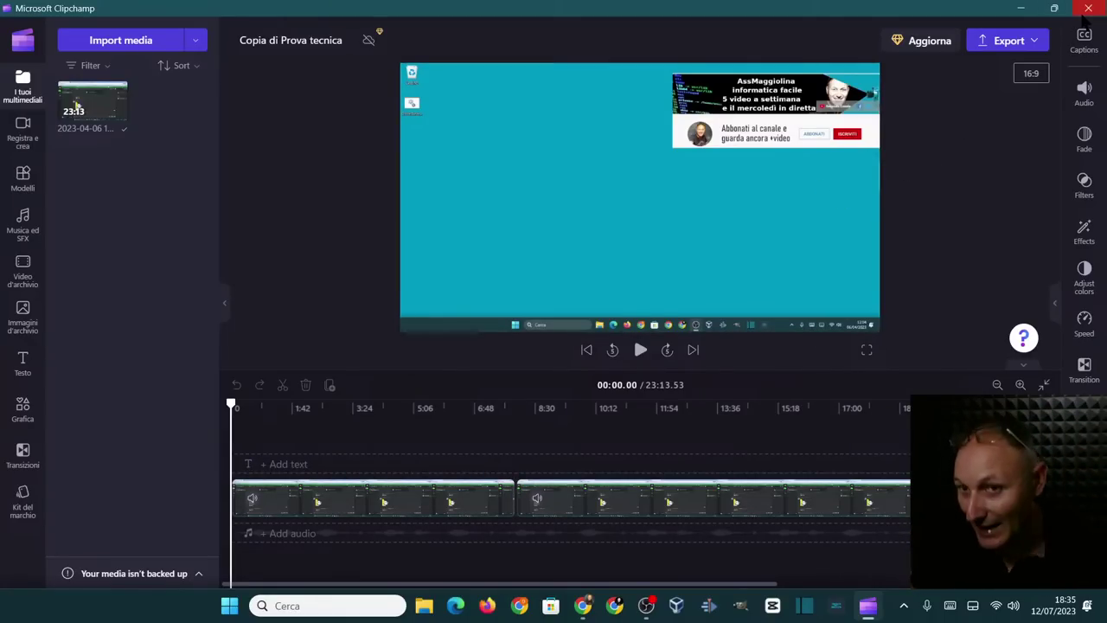
{"action": "left_click", "coordinate": [1087, 11]}
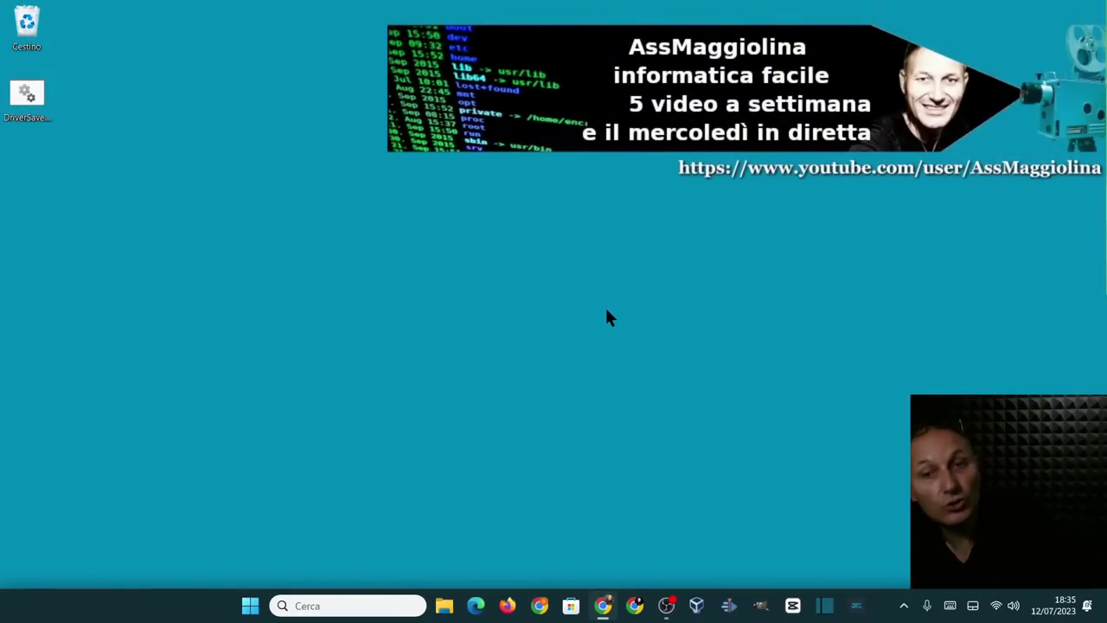
Step: Reopen Clipchamp, delete the original "Prova tecnica" project from the saved videos and confirm the deletion
{"action": "left_click", "coordinate": [249, 605]}
{"action": "left_click", "coordinate": [664, 303]}
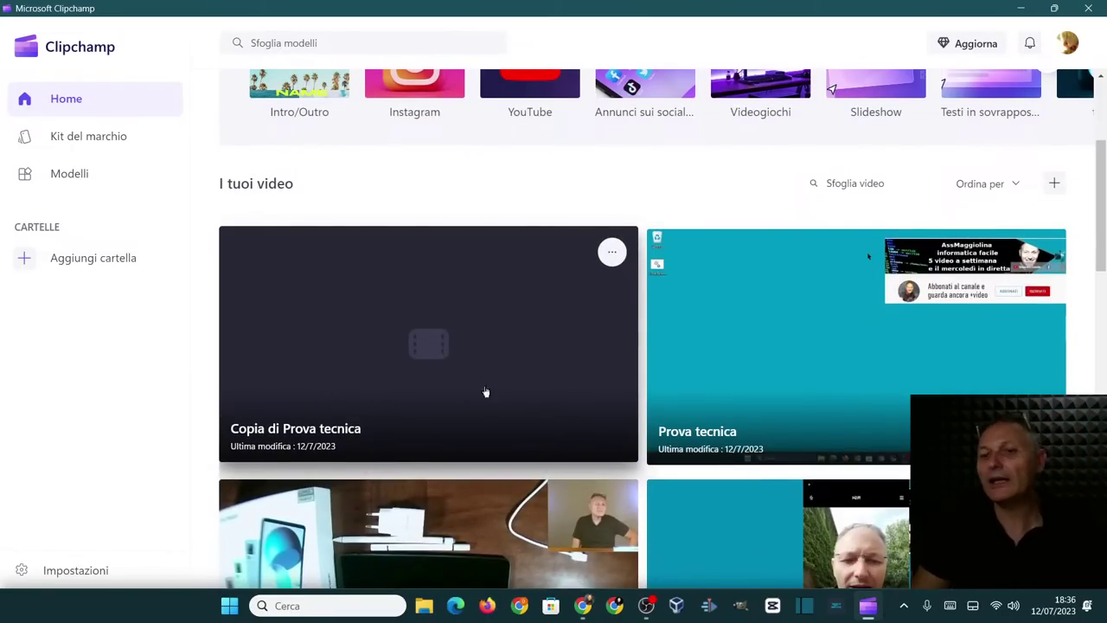
{"action": "left_click", "coordinate": [1039, 257]}
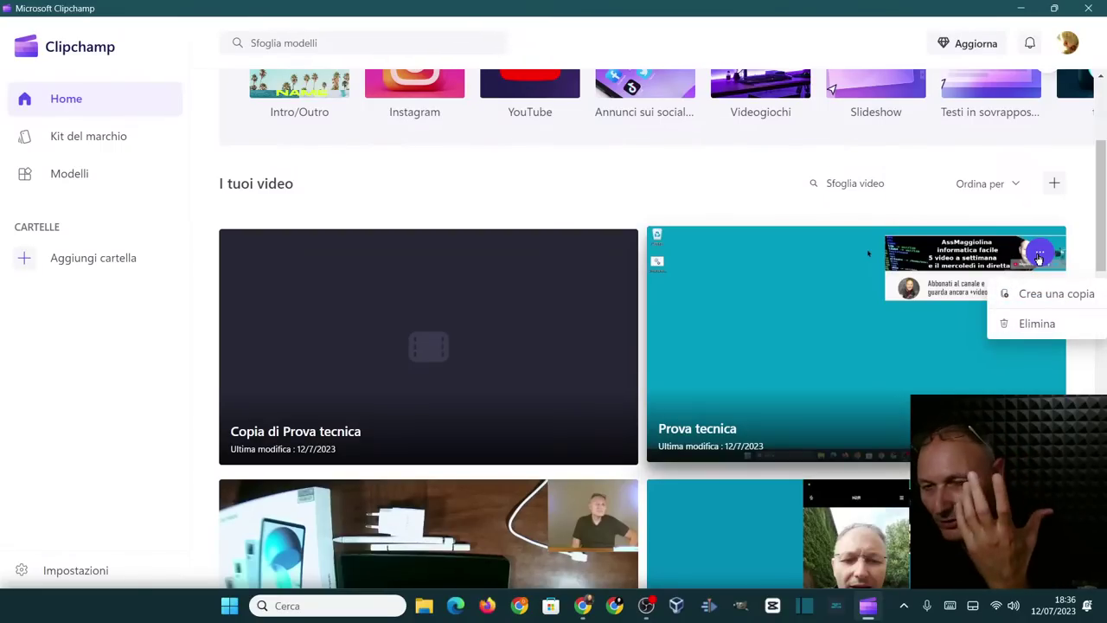
{"action": "left_click", "coordinate": [1038, 323]}
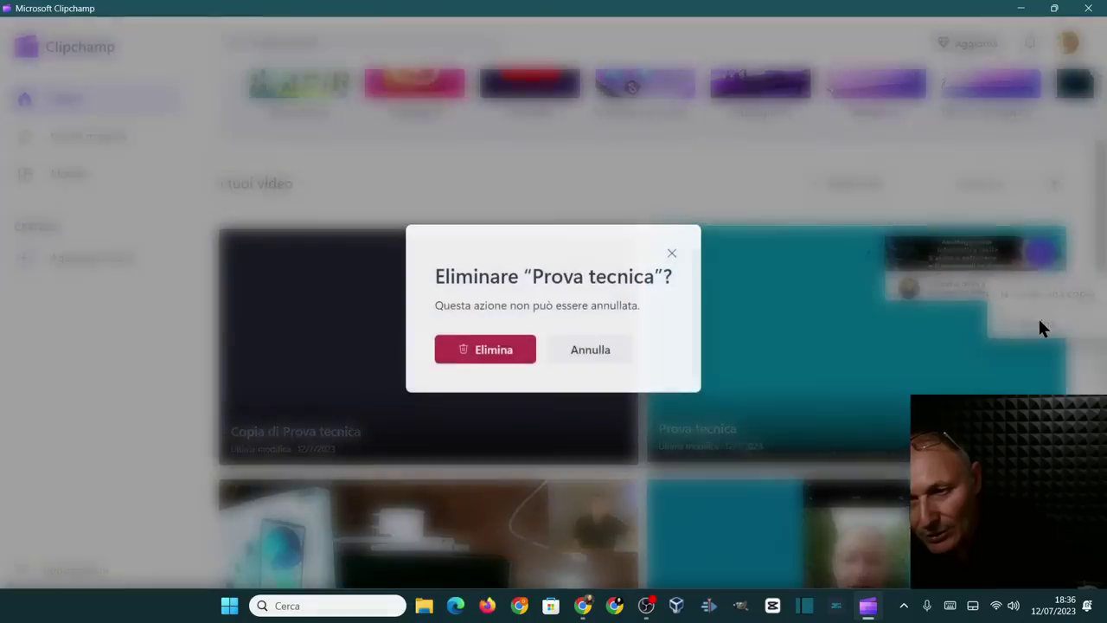
{"action": "left_click", "coordinate": [487, 348]}
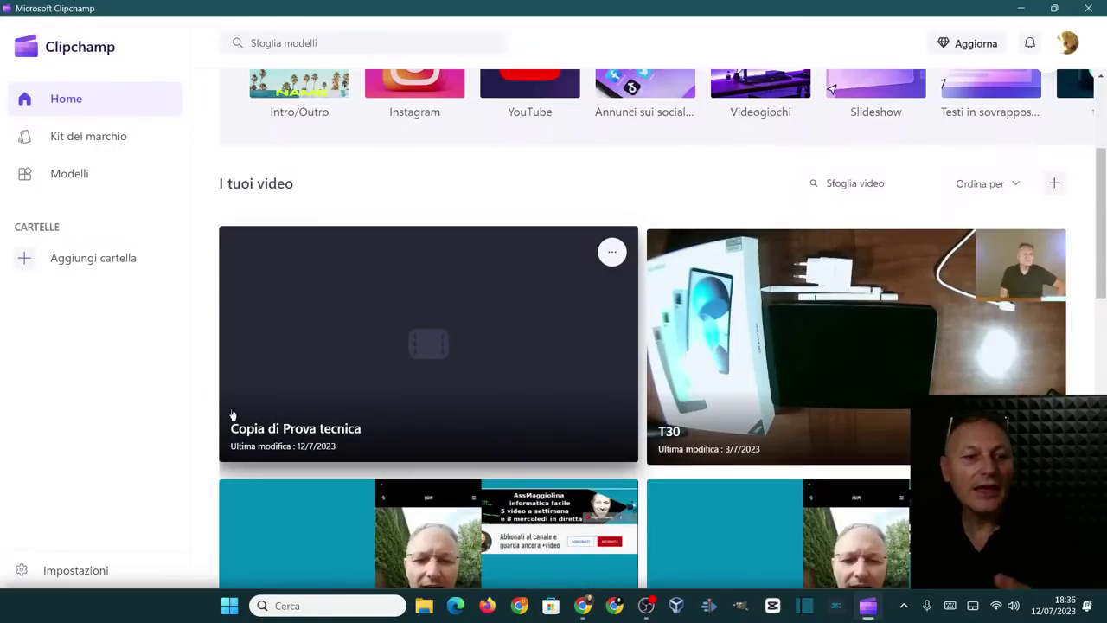
Step: Open the "Copia di Prova tecnica" project and try to rename it "Prova tecnica finita"
{"action": "left_click", "coordinate": [612, 252]}
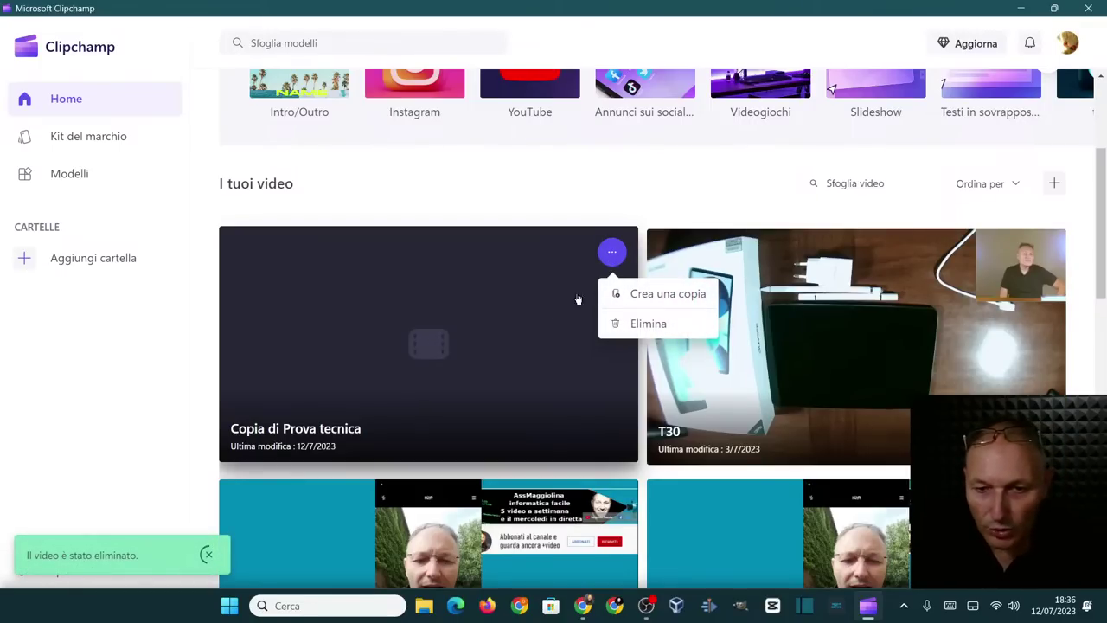
{"action": "left_click", "coordinate": [533, 301]}
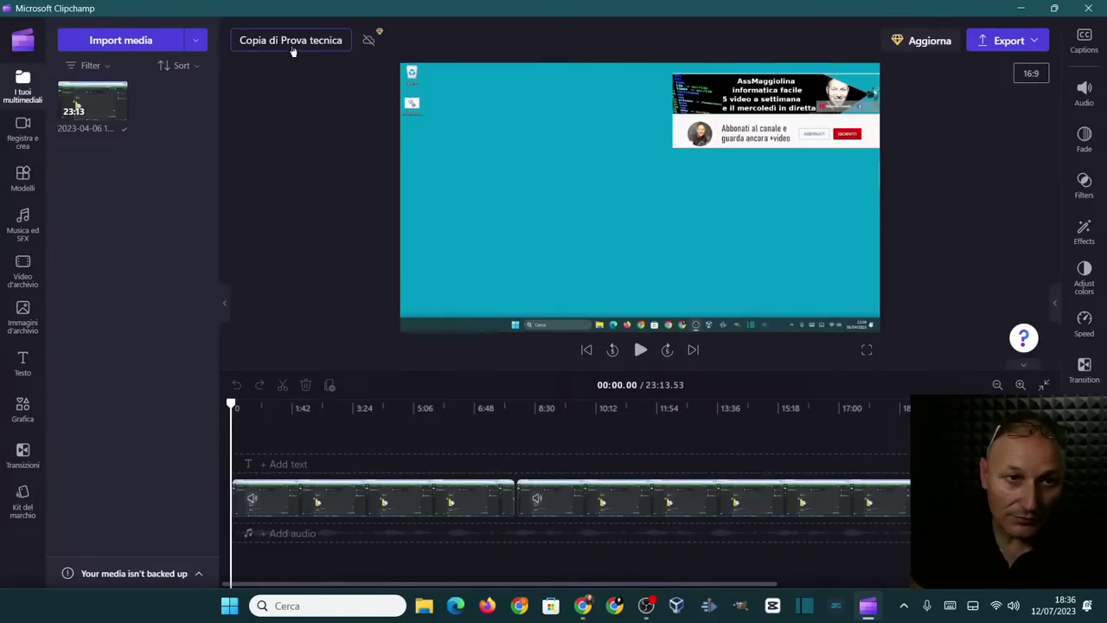
{"action": "left_click", "coordinate": [431, 153]}
{"action": "key", "text": "BackSpace"}
{"action": "key", "text": "BackSpace"}
{"action": "key", "text": "BackSpace"}
{"action": "key", "text": "BackSpace"}
{"action": "key", "text": "BackSpace"}
{"action": "key", "text": "BackSpace"}
{"action": "key", "text": "BackSpace"}
{"action": "key", "text": "BackSpace"}
{"action": "key", "text": "BackSpace"}
{"action": "key", "text": "BackSpace"}
{"action": "key", "text": "BackSpace"}
{"action": "key", "text": "BackSpace"}
{"action": "key", "text": "BackSpace"}
{"action": "key", "text": "BackSpace"}
{"action": "key", "text": "BackSpace"}
{"action": "key", "text": "BackSpace"}
{"action": "key", "text": "BackSpace"}
{"action": "key", "text": "BackSpace"}
{"action": "key", "text": "BackSpace"}
{"action": "key", "text": "BackSpace"}
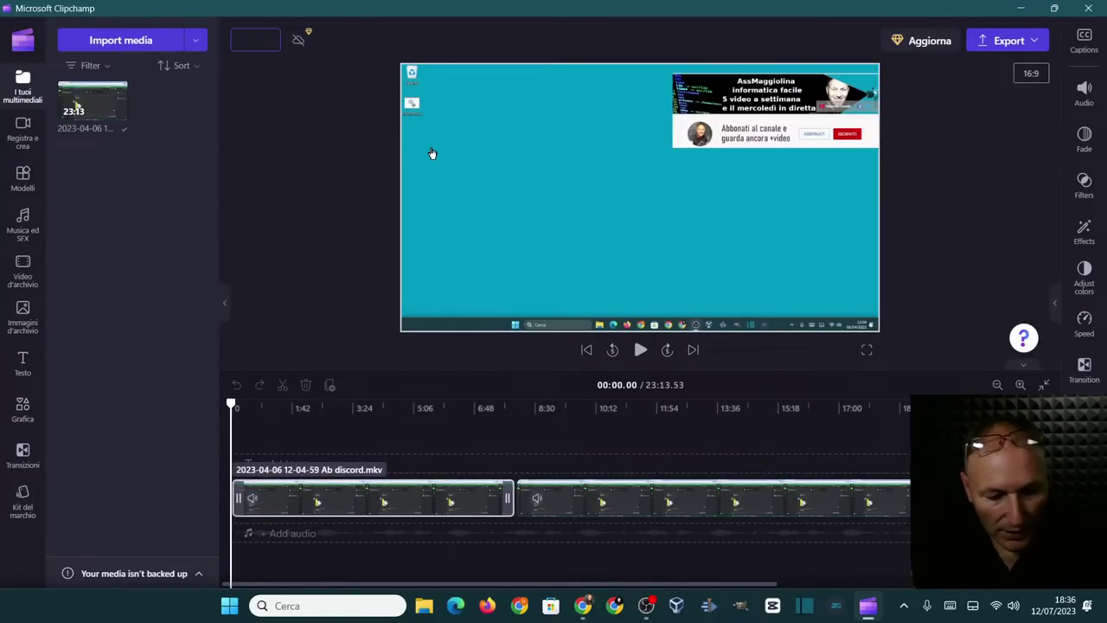
{"action": "type", "text": "Prova tecn"}
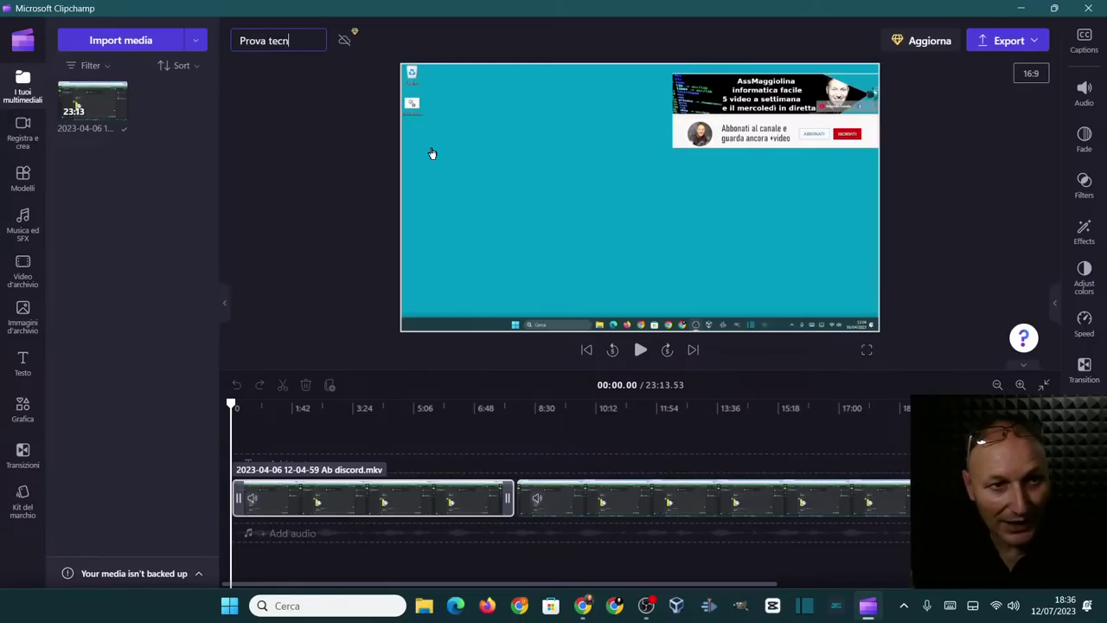
{"action": "type", "text": "ica finita"}
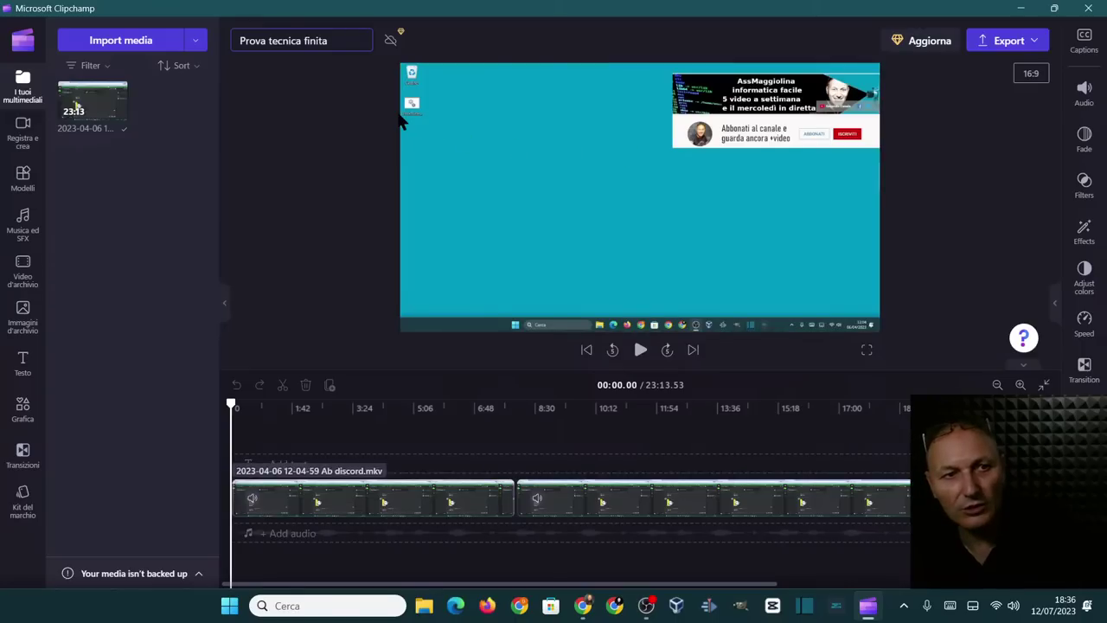
{"action": "left_click", "coordinate": [322, 137]}
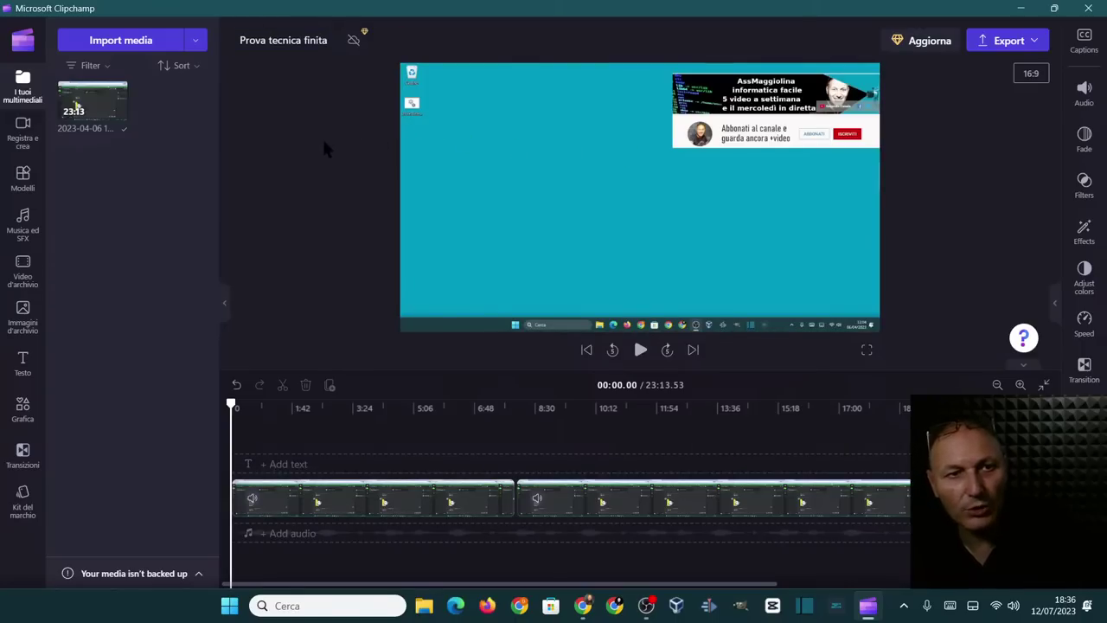
Step: Restart Clipchamp and look through all the saved videos for the renamed project
{"action": "left_click", "coordinate": [1083, 11]}
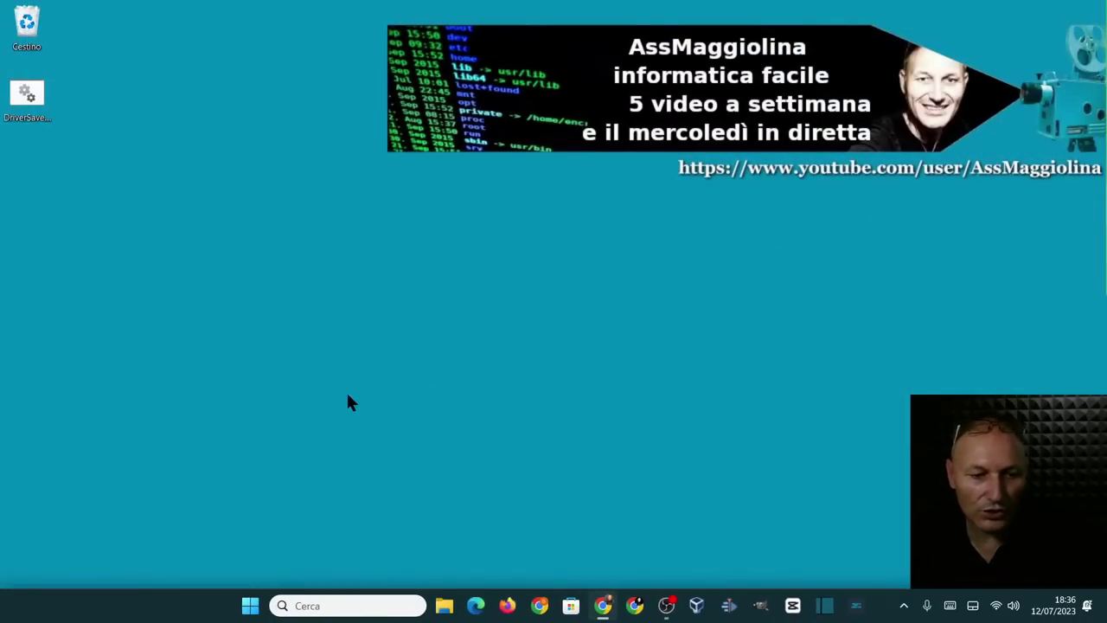
{"action": "left_click", "coordinate": [251, 606]}
{"action": "left_click", "coordinate": [674, 323]}
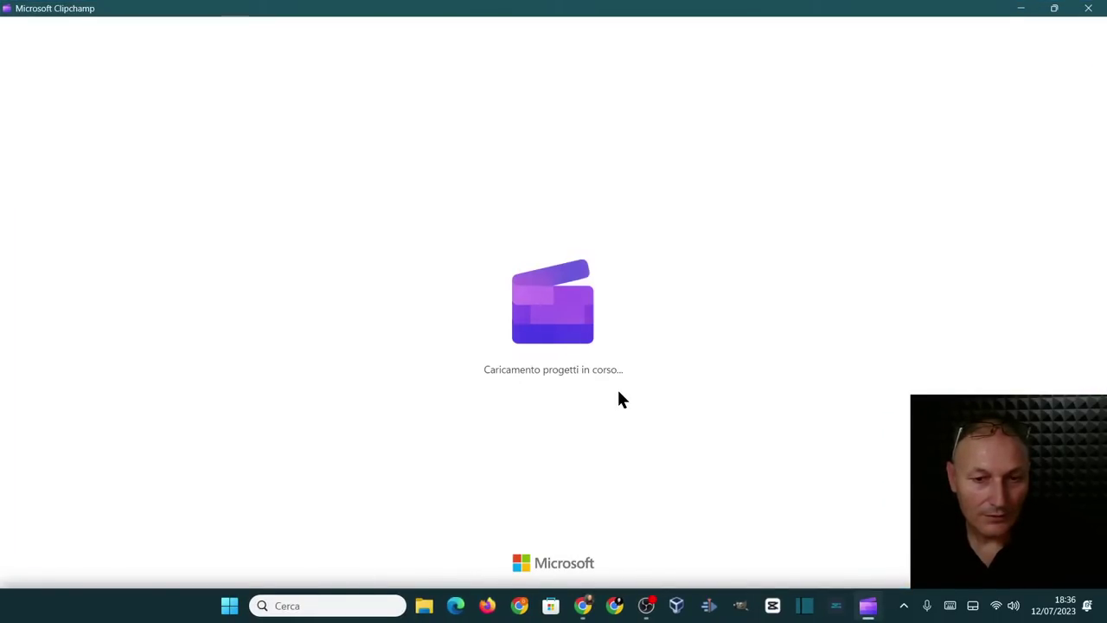
{"action": "scroll", "coordinate": [619, 397], "scroll_direction": "down", "scroll_amount": 3}
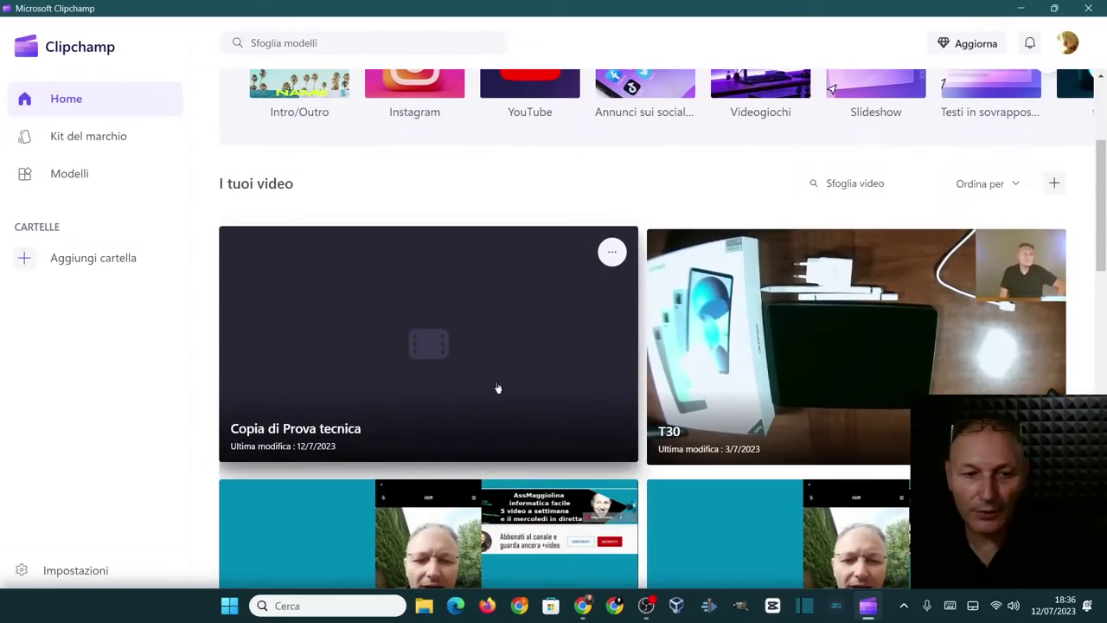
{"action": "scroll", "coordinate": [486, 385], "scroll_direction": "down", "scroll_amount": 15}
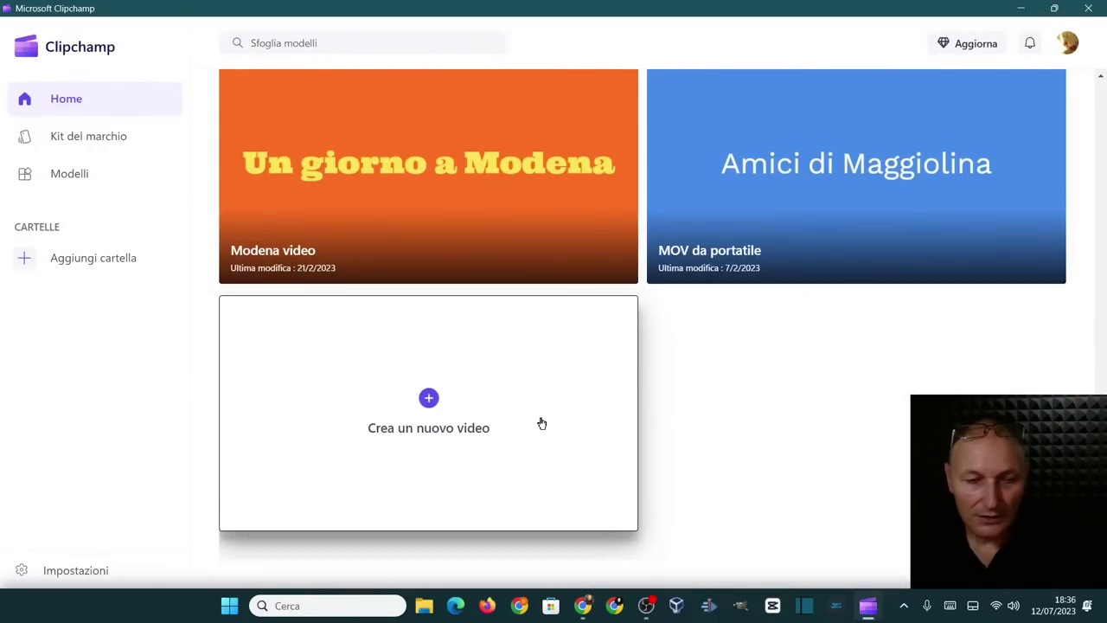
{"action": "scroll", "coordinate": [539, 423], "scroll_direction": "up", "scroll_amount": 5}
{"action": "scroll", "coordinate": [543, 423], "scroll_direction": "up", "scroll_amount": 10}
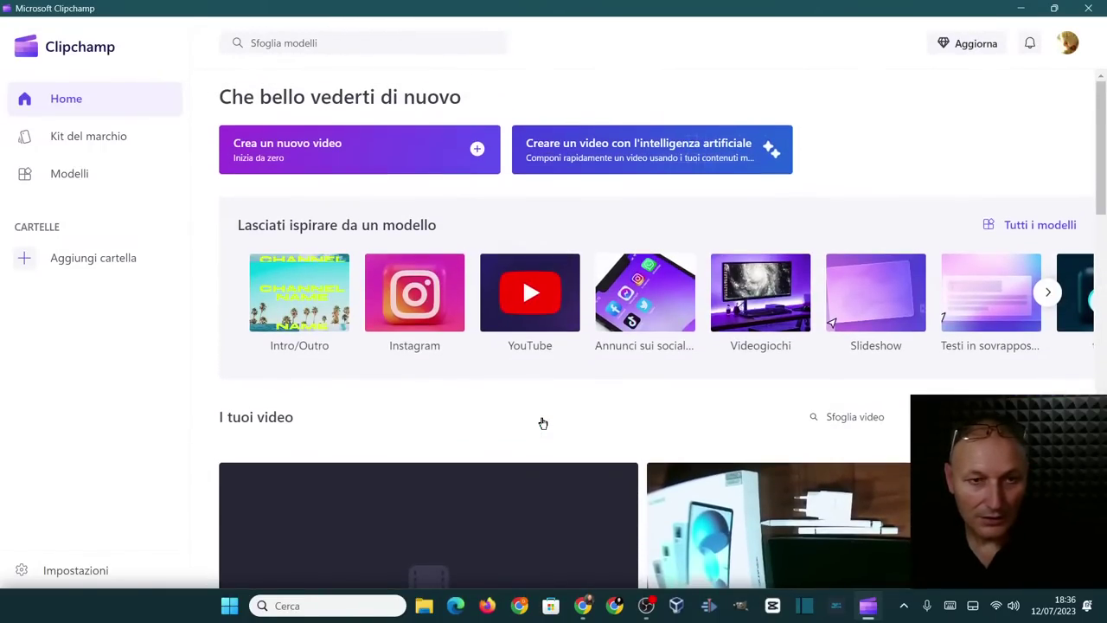
{"action": "scroll", "coordinate": [543, 423], "scroll_direction": "down", "scroll_amount": 9}
{"action": "scroll", "coordinate": [542, 423], "scroll_direction": "up", "scroll_amount": 5}
{"action": "scroll", "coordinate": [542, 423], "scroll_direction": "down", "scroll_amount": 3}
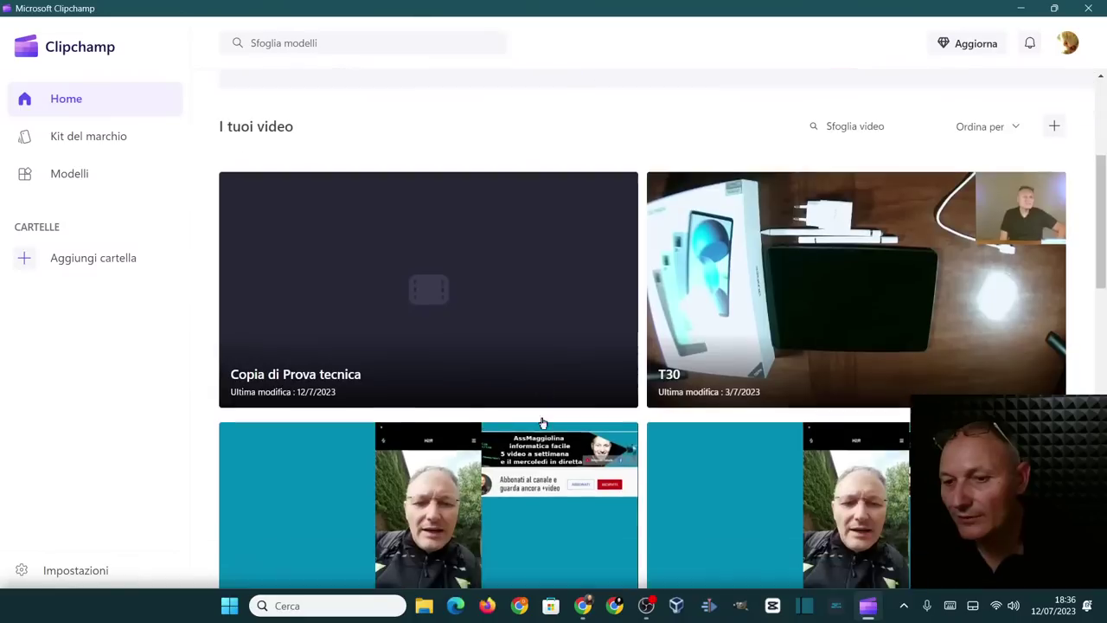
{"action": "scroll", "coordinate": [542, 422], "scroll_direction": "down", "scroll_amount": 1}
{"action": "scroll", "coordinate": [542, 423], "scroll_direction": "up", "scroll_amount": 5}
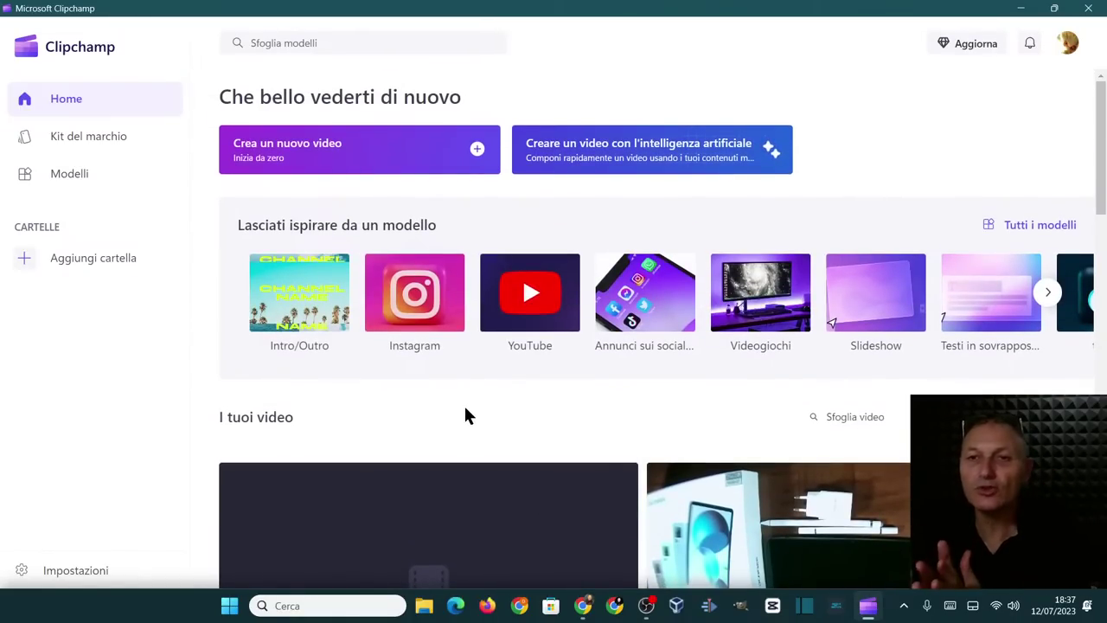
{"action": "scroll", "coordinate": [464, 411], "scroll_direction": "down", "scroll_amount": 2}
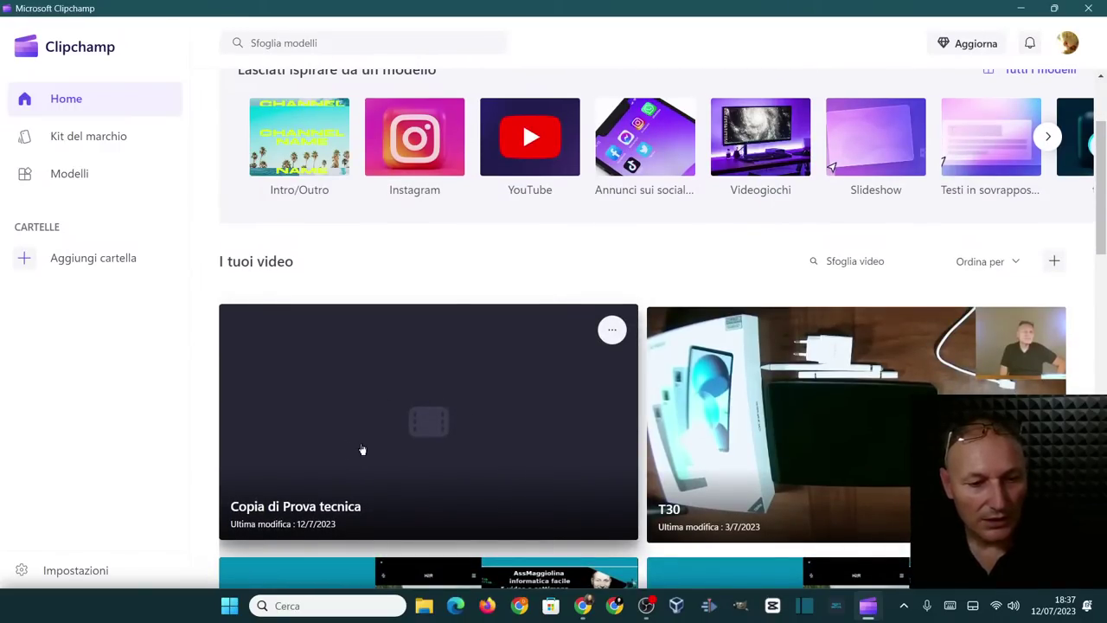
Step: Close and reopen Clipchamp once more, and recheck the saved videos for "Prova tecnica finita"
{"action": "left_click", "coordinate": [1087, 10]}
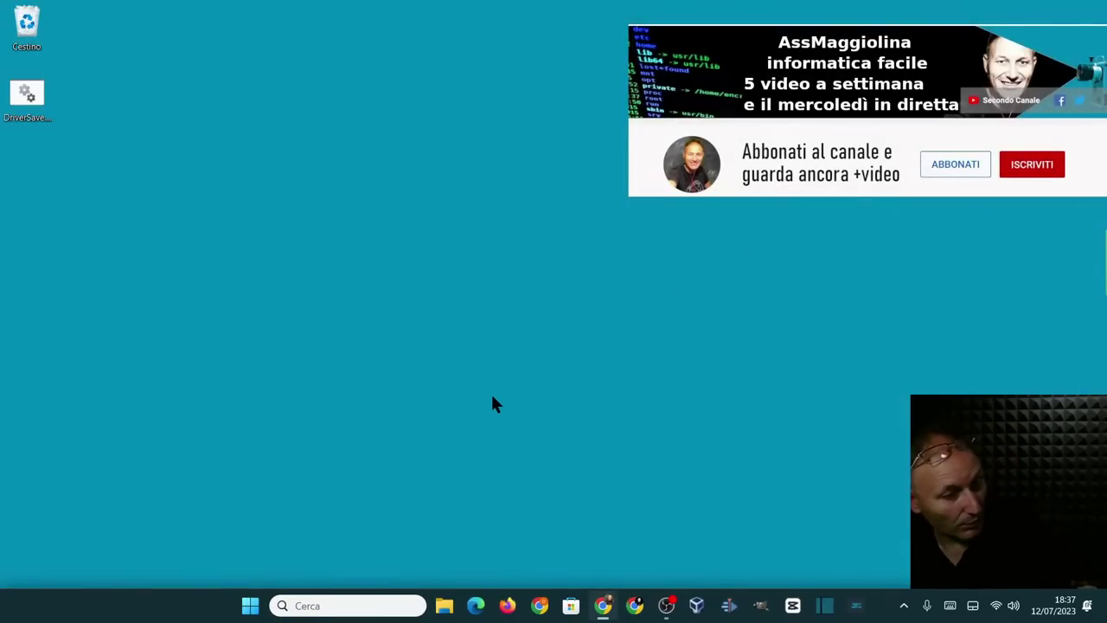
{"action": "left_click", "coordinate": [249, 609]}
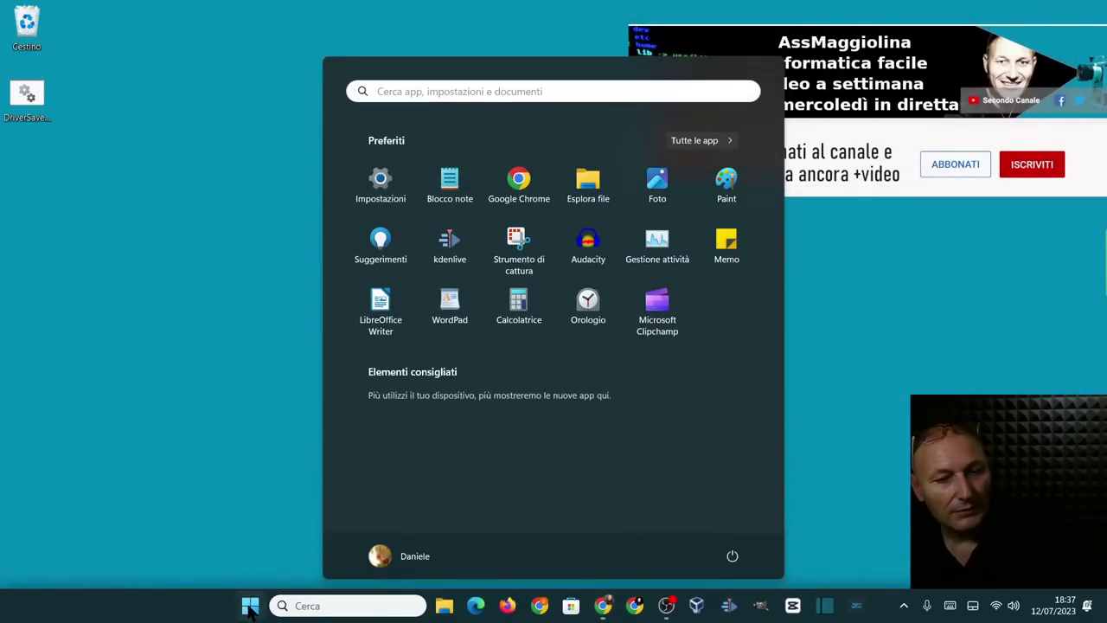
{"action": "left_click", "coordinate": [658, 312]}
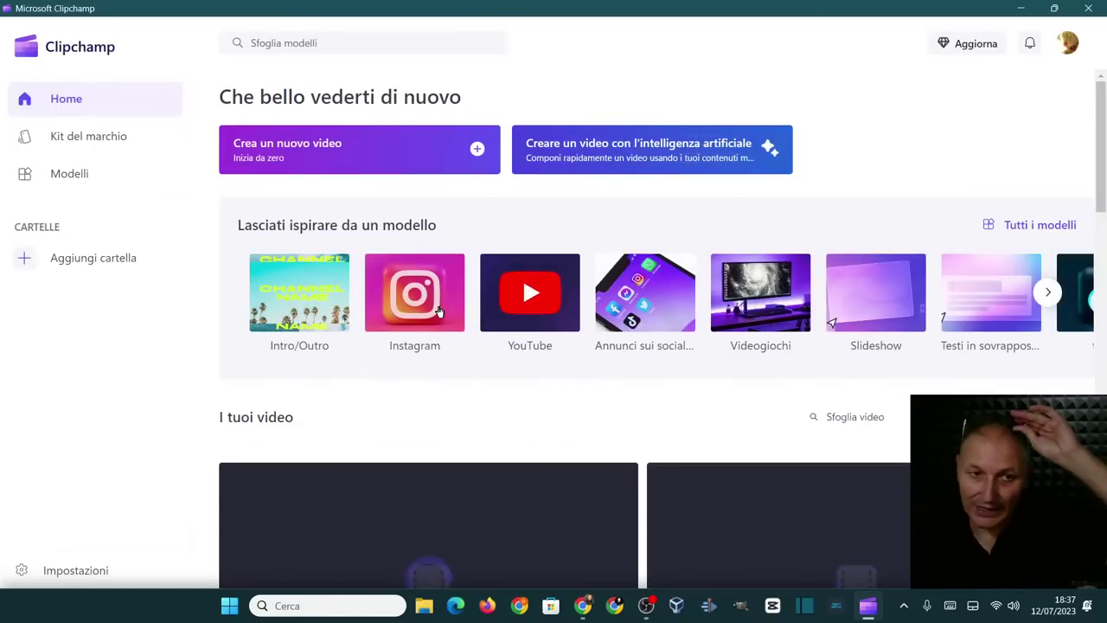
{"action": "scroll", "coordinate": [459, 320], "scroll_direction": "down", "scroll_amount": 1}
{"action": "scroll", "coordinate": [459, 320], "scroll_direction": "down", "scroll_amount": 7}
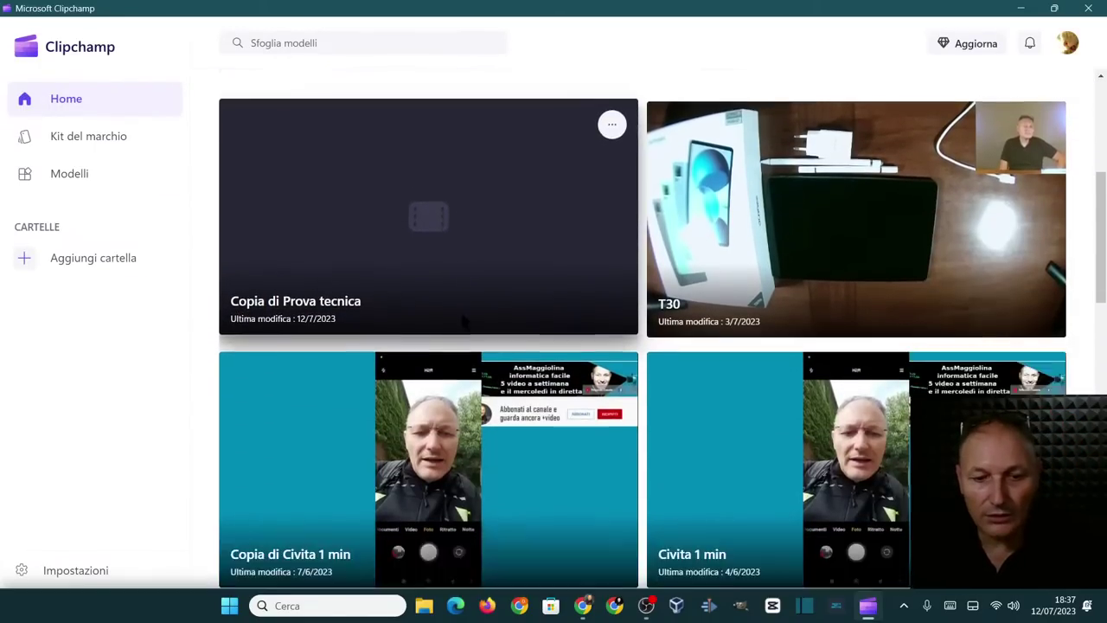
{"action": "scroll", "coordinate": [463, 325], "scroll_direction": "down", "scroll_amount": 9}
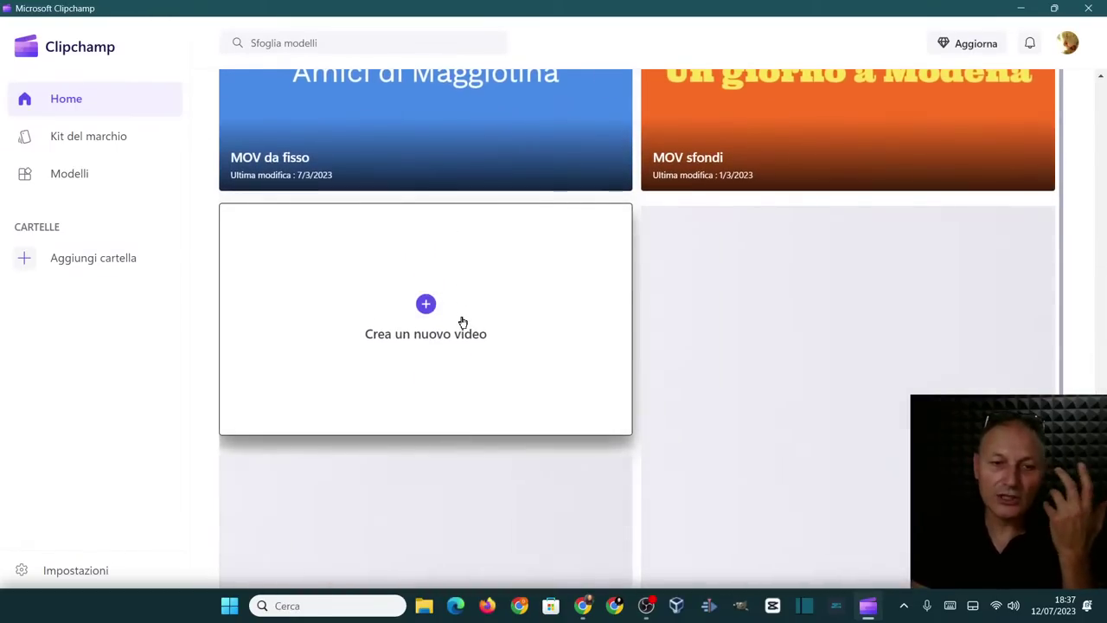
{"action": "scroll", "coordinate": [463, 324], "scroll_direction": "down", "scroll_amount": 1}
{"action": "scroll", "coordinate": [462, 324], "scroll_direction": "down", "scroll_amount": 1}
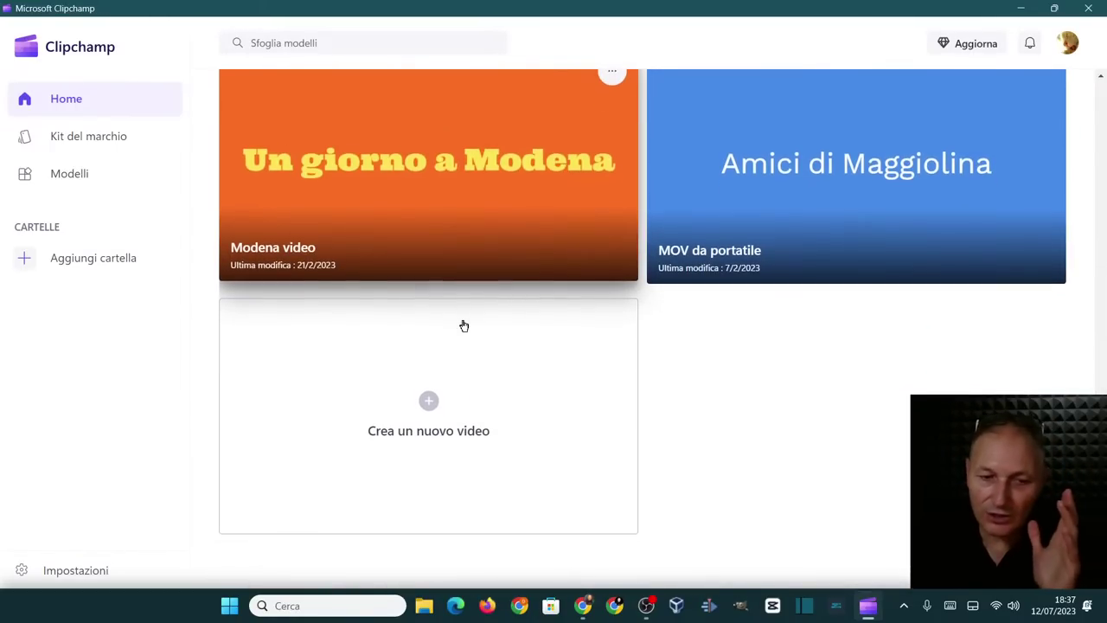
{"action": "scroll", "coordinate": [463, 321], "scroll_direction": "up", "scroll_amount": 9}
{"action": "scroll", "coordinate": [464, 318], "scroll_direction": "up", "scroll_amount": 5}
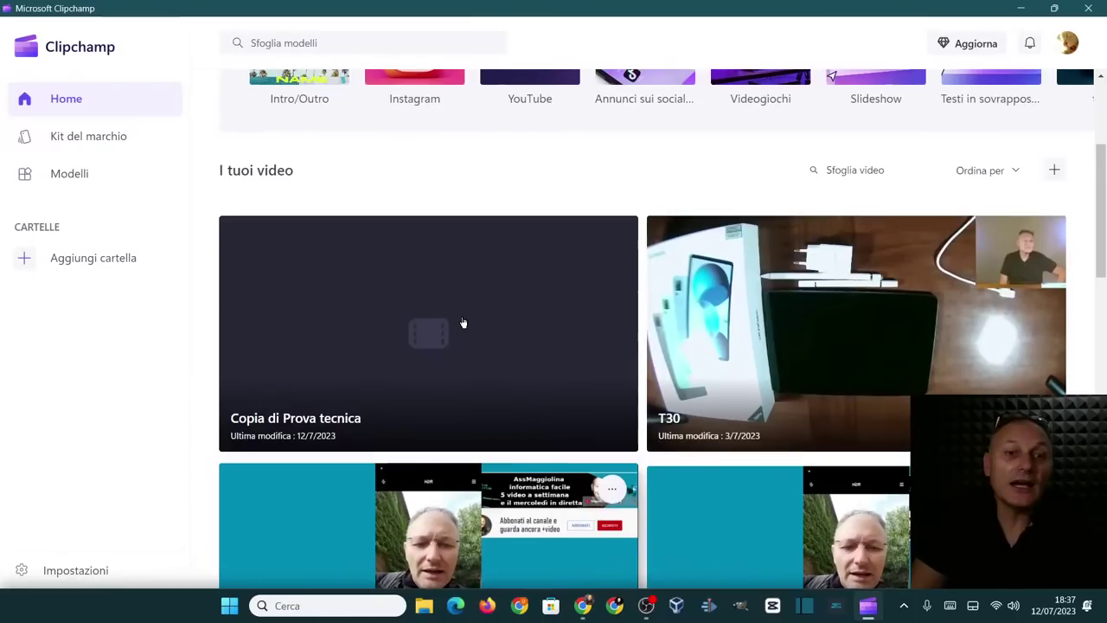
Step: Open the "Copia di Prova tecnica" project again, replace its title with "Prova tecnica finita" and commit the new name
{"action": "left_click", "coordinate": [422, 357]}
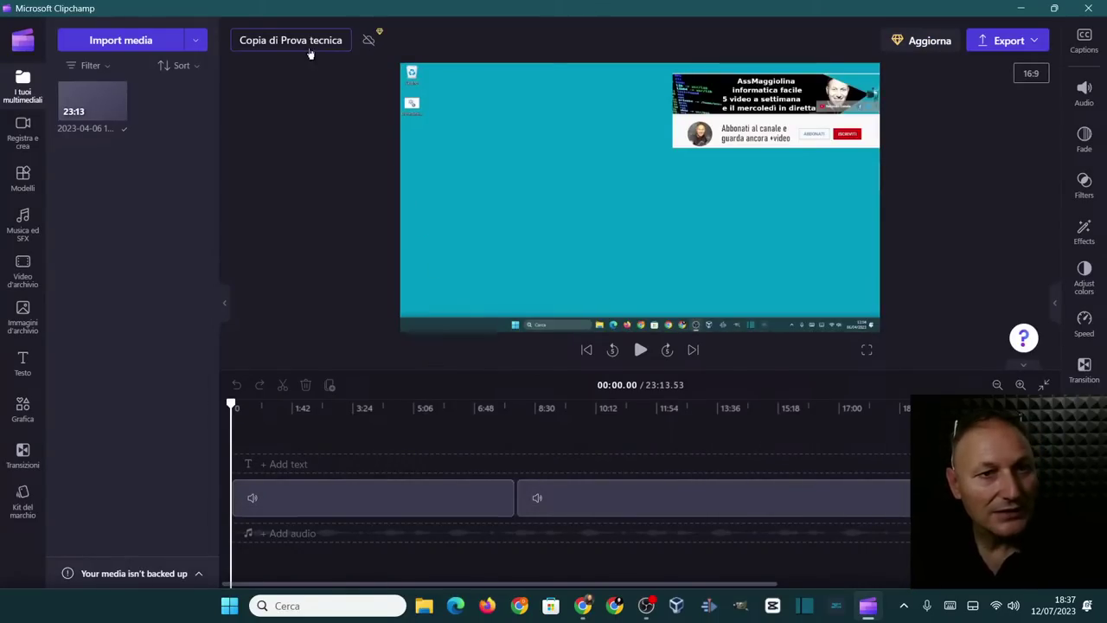
{"action": "key", "text": "BackSpace"}
{"action": "key", "text": "BackSpace"}
{"action": "key", "text": "BackSpace"}
{"action": "key", "text": "BackSpace"}
{"action": "key", "text": "BackSpace"}
{"action": "key", "text": "BackSpace"}
{"action": "key", "text": "BackSpace"}
{"action": "key", "text": "BackSpace"}
{"action": "key", "text": "BackSpace"}
{"action": "key", "text": "BackSpace"}
{"action": "key", "text": "BackSpace"}
{"action": "key", "text": "BackSpace"}
{"action": "key", "text": "BackSpace"}
{"action": "key", "text": "BackSpace"}
{"action": "key", "text": "BackSpace"}
{"action": "key", "text": "BackSpace"}
{"action": "key", "text": "BackSpace"}
{"action": "key", "text": "BackSpace"}
{"action": "key", "text": "BackSpace"}
{"action": "key", "text": "BackSpace"}
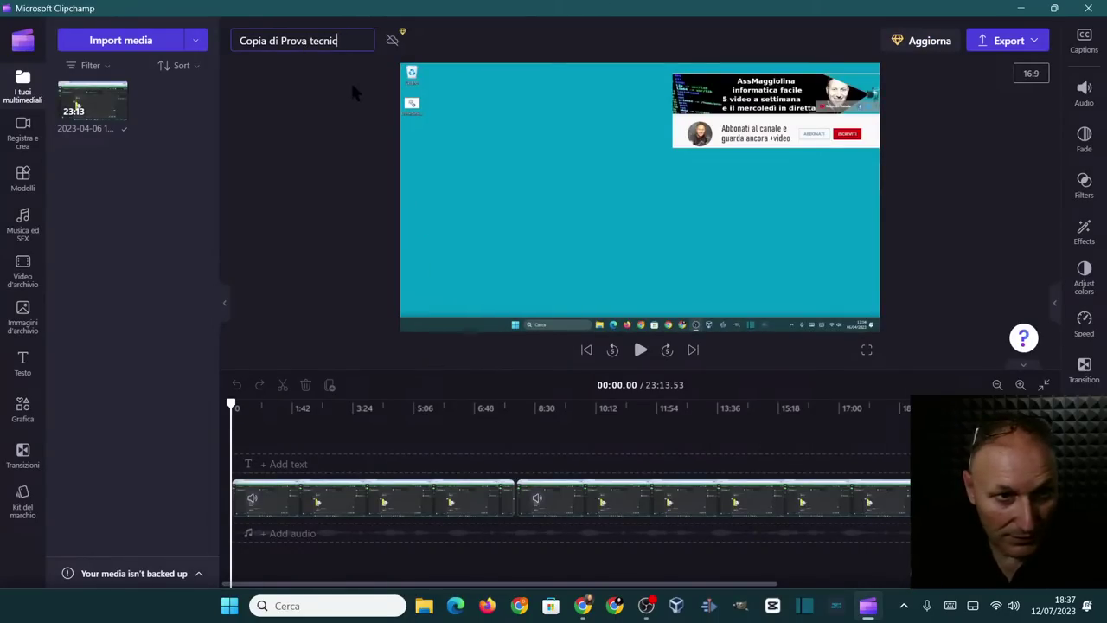
{"action": "type", "text": "Prova"}
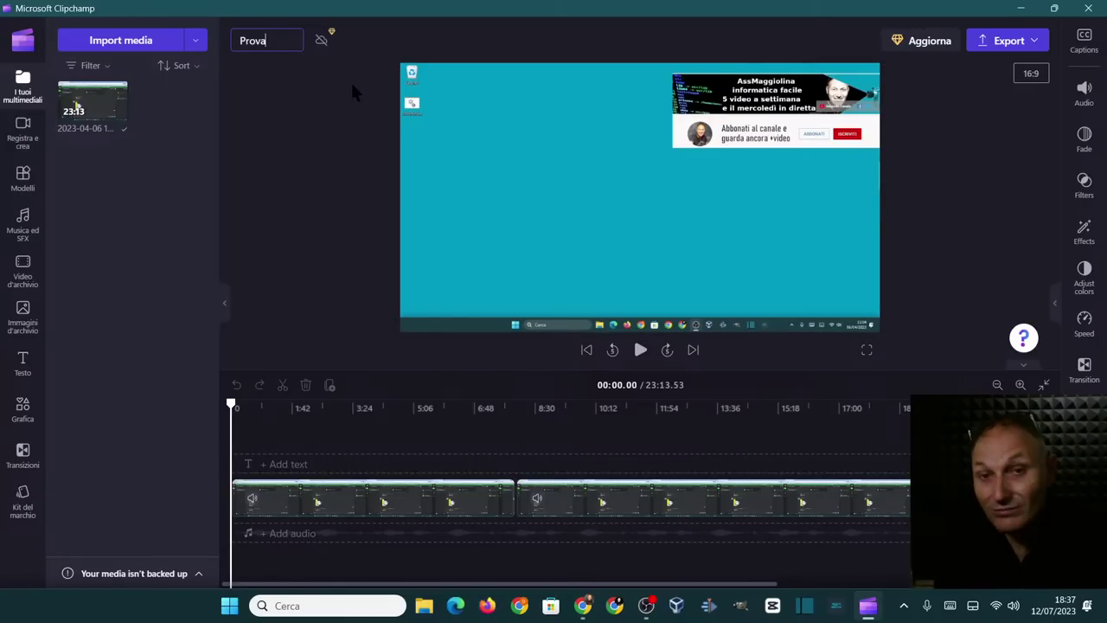
{"action": "type", "text": "t"}
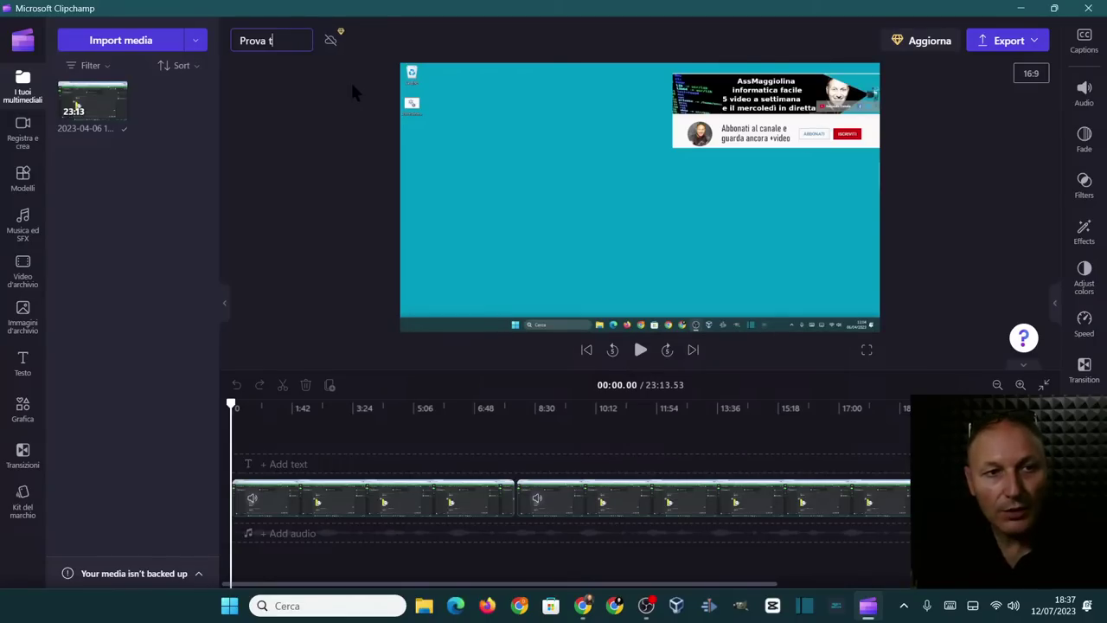
{"action": "type", "text": "ecnica finita"}
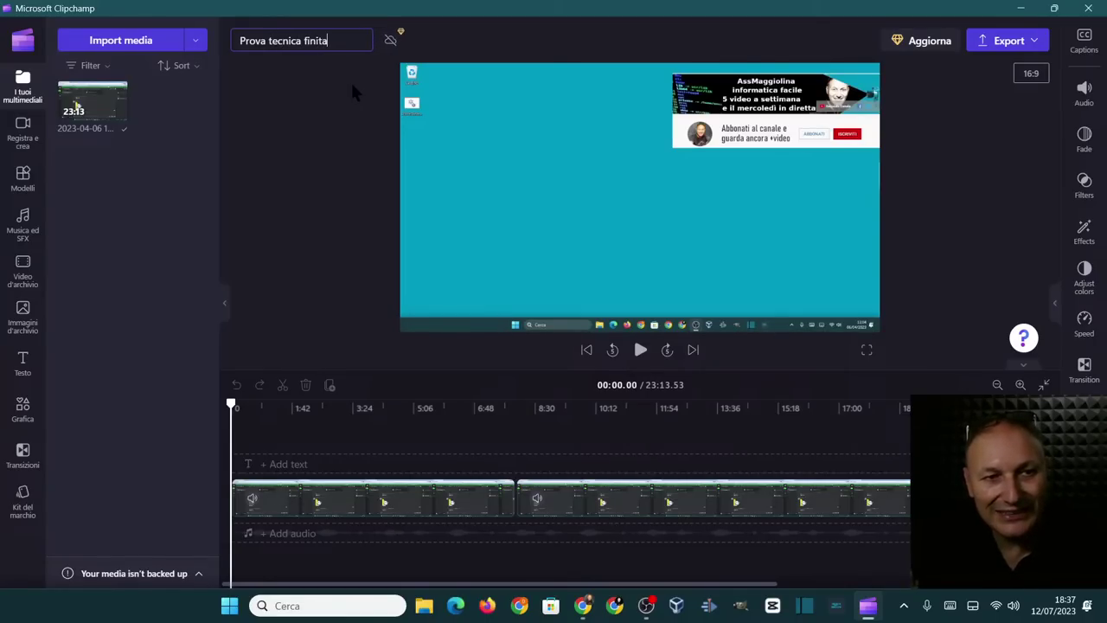
{"action": "key", "text": "Return"}
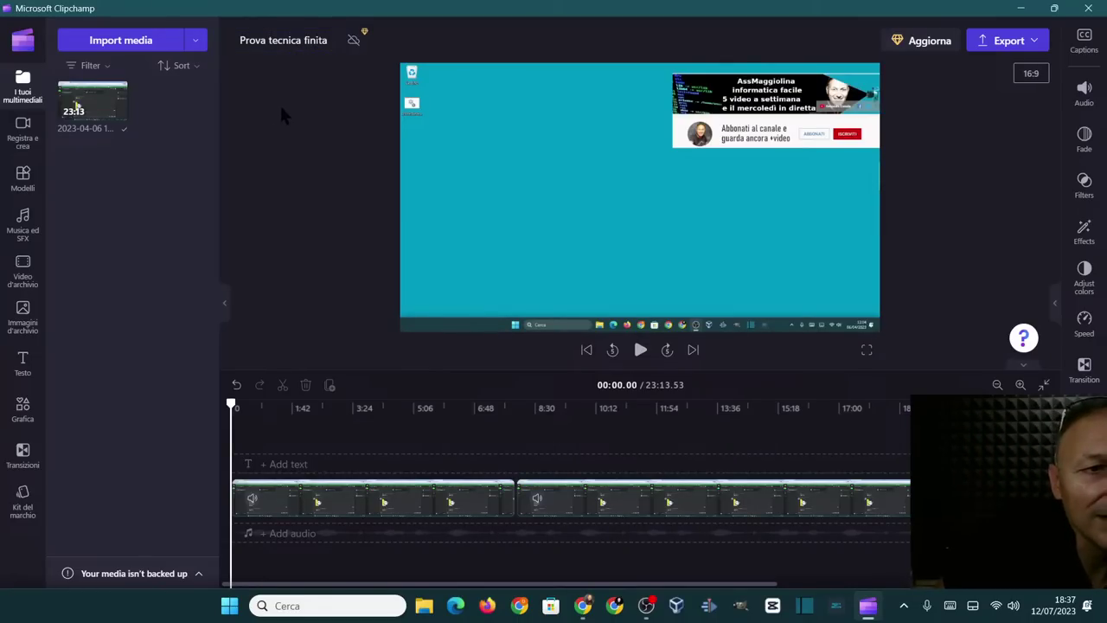
{"action": "left_click", "coordinate": [412, 106]}
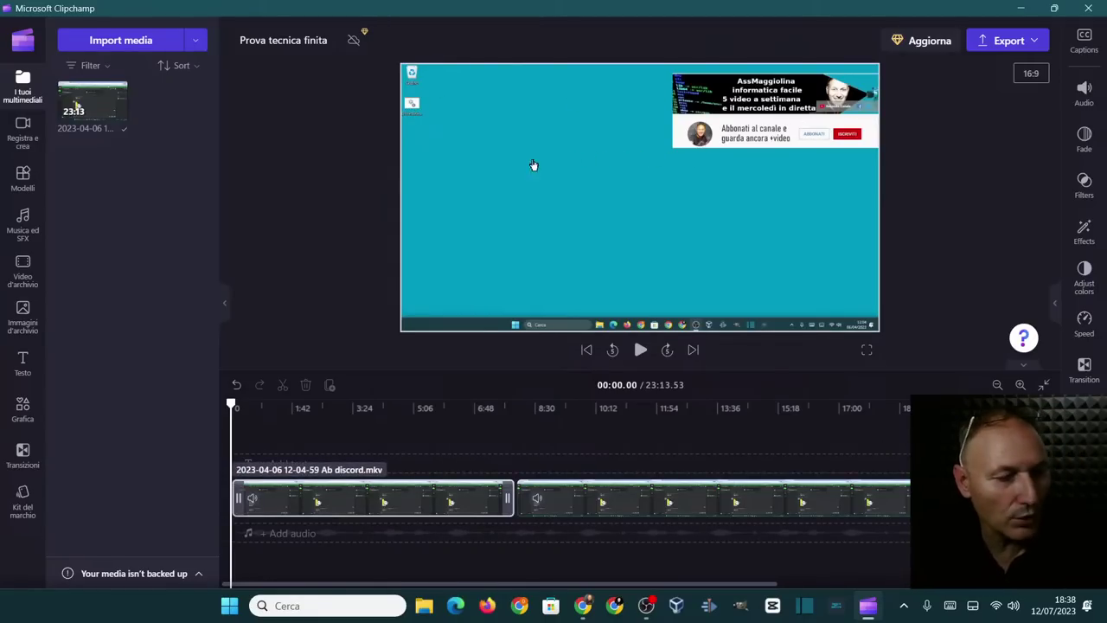
{"action": "left_click", "coordinate": [330, 98]}
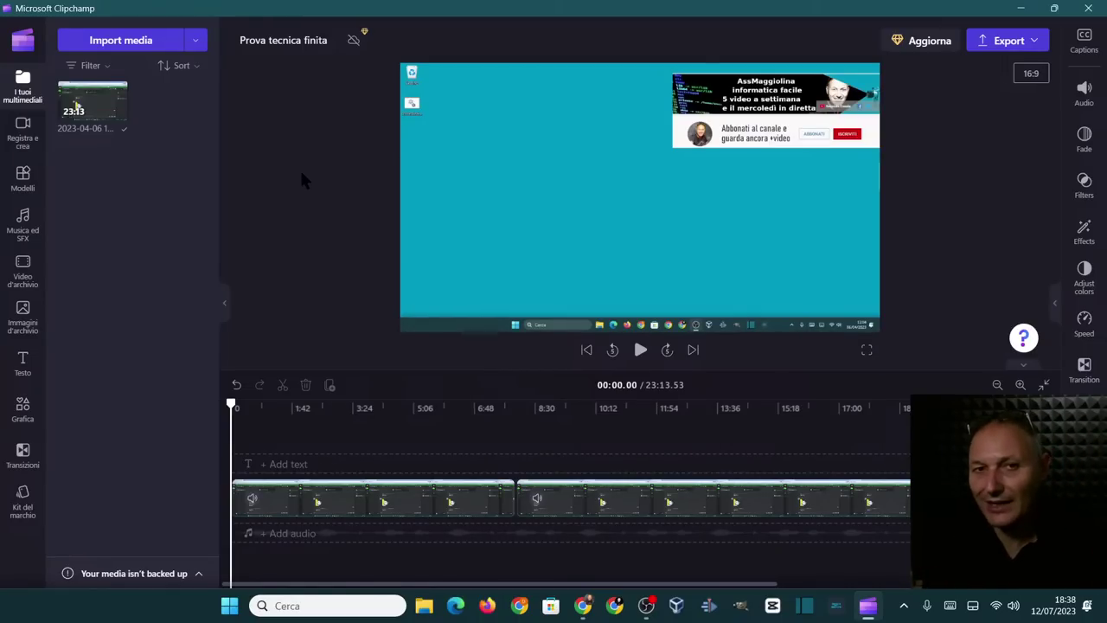
Step: Close Clipchamp, relaunch it and check the saved videos to verify that the project kept the name "Prova tecnica finita"
{"action": "left_click", "coordinate": [547, 329]}
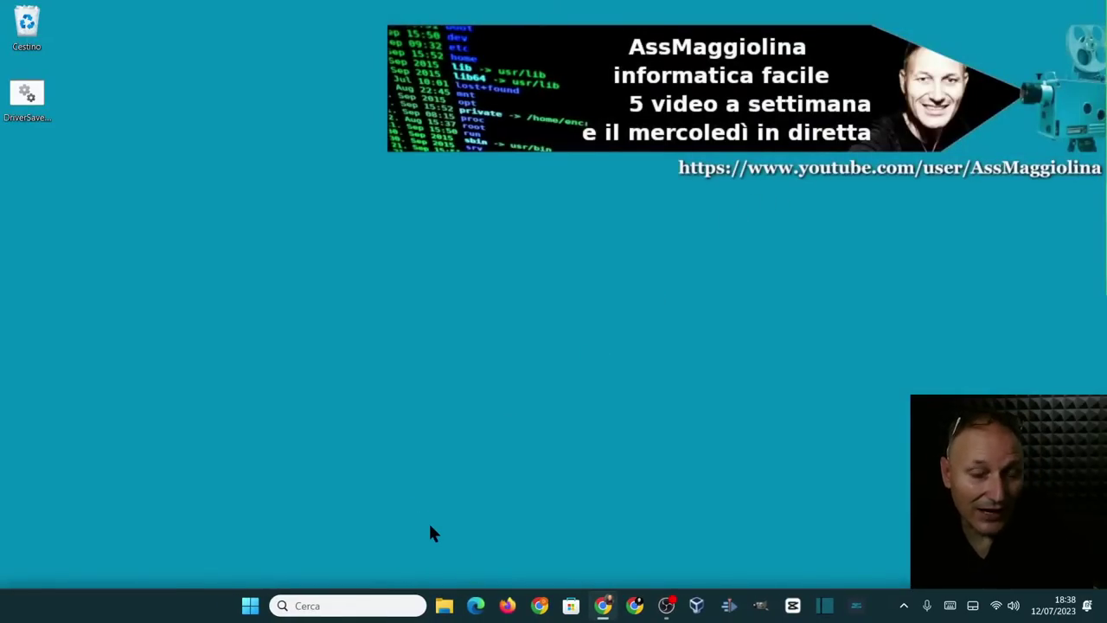
{"action": "left_click", "coordinate": [250, 606]}
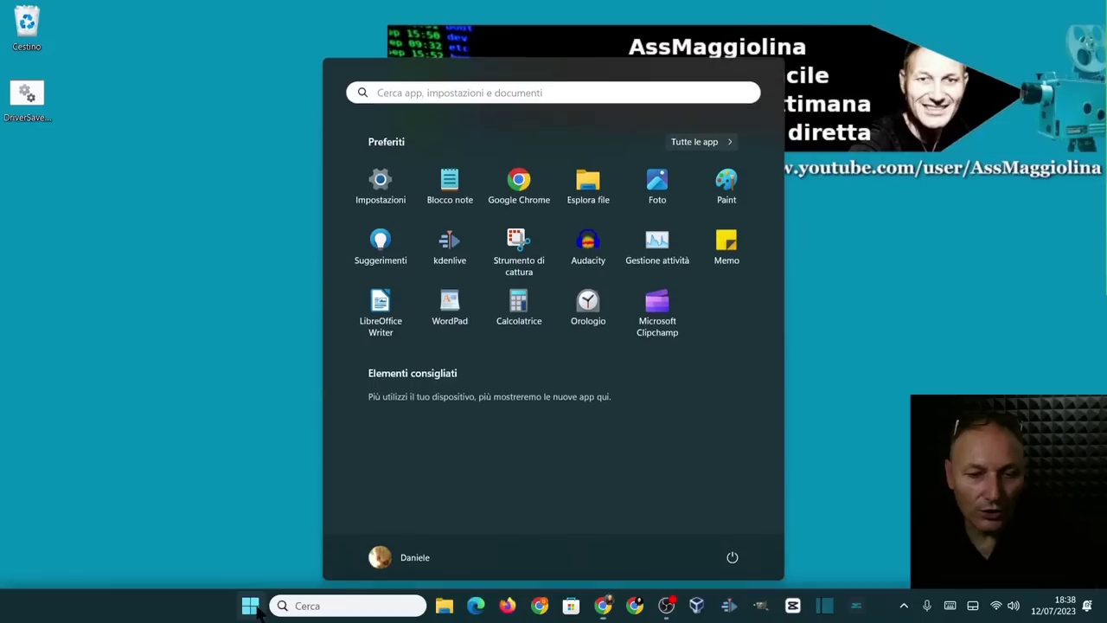
{"action": "left_click", "coordinate": [659, 317]}
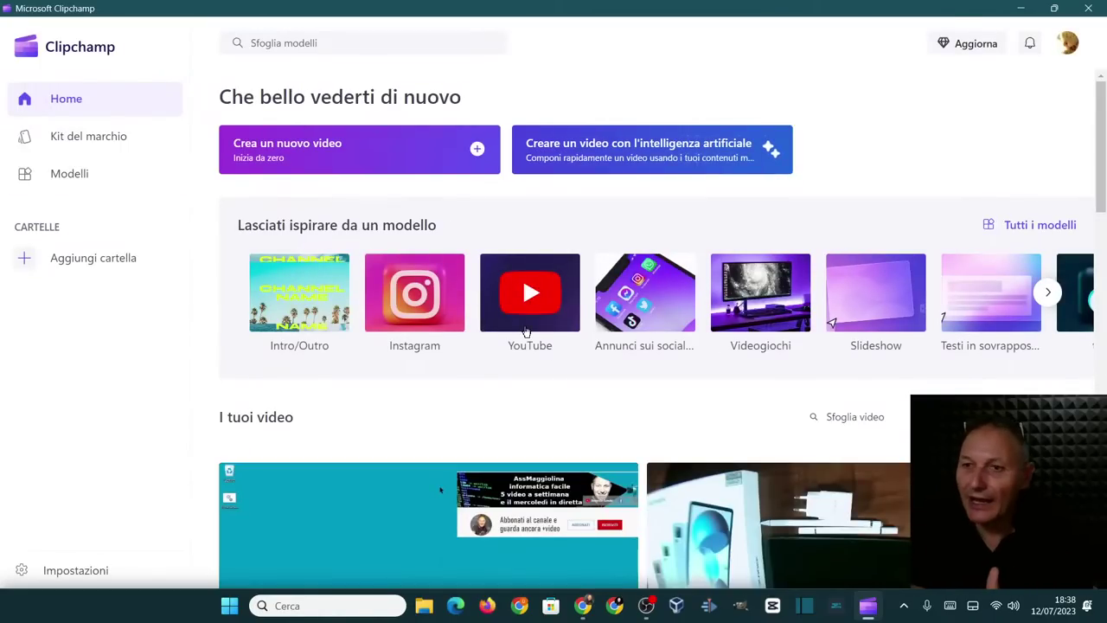
{"action": "scroll", "coordinate": [543, 344], "scroll_direction": "down", "scroll_amount": 3}
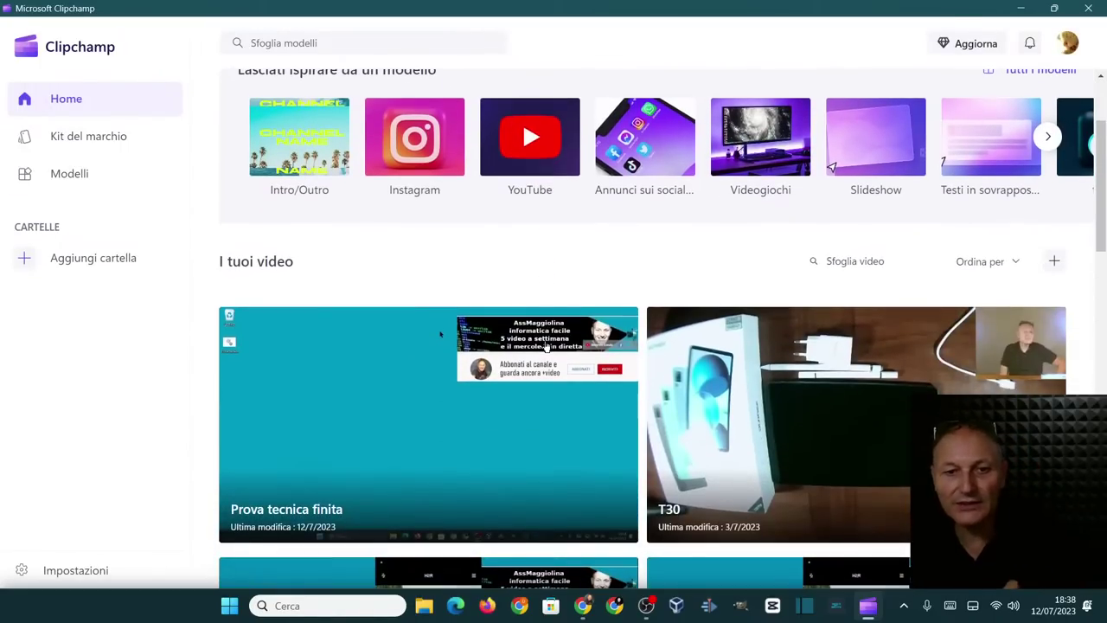
{"action": "scroll", "coordinate": [422, 370], "scroll_direction": "down", "scroll_amount": 4}
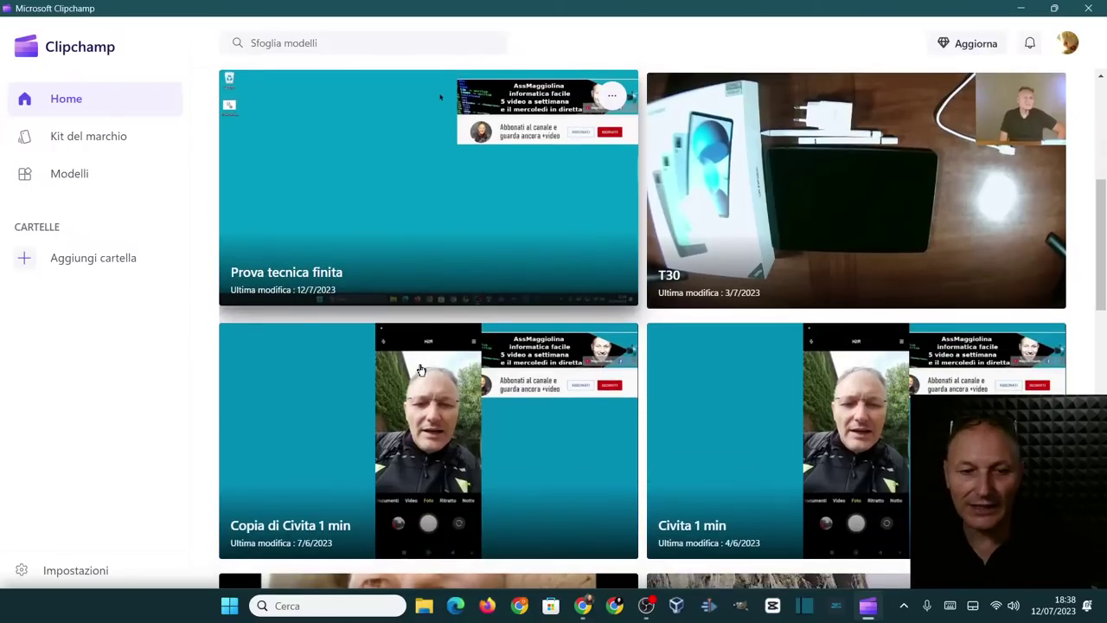
{"action": "scroll", "coordinate": [421, 370], "scroll_direction": "up", "scroll_amount": 4}
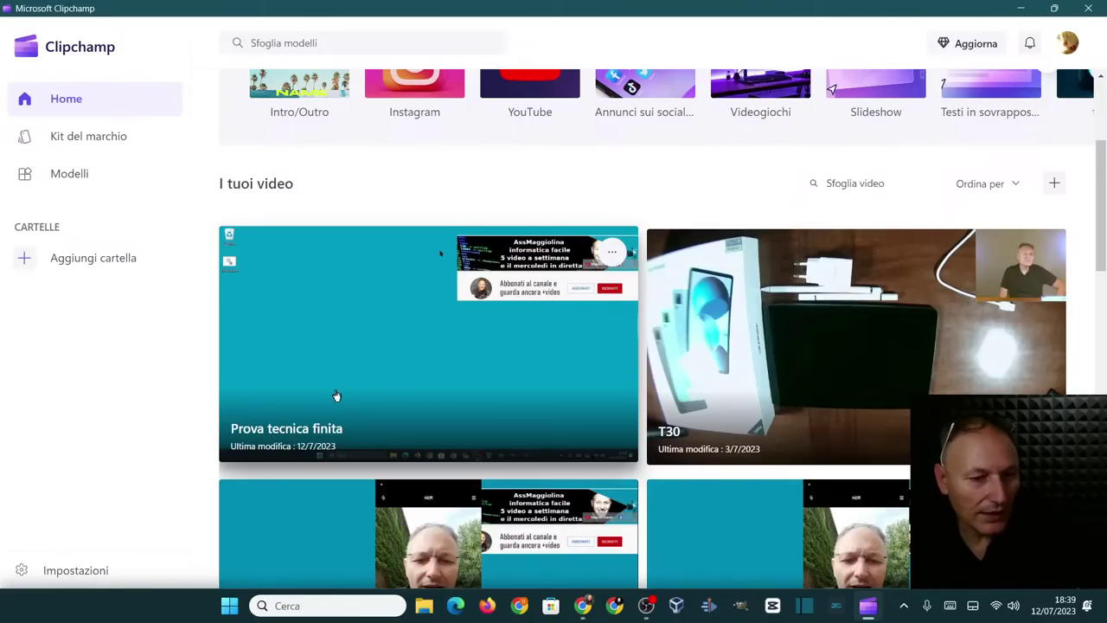
Step: Delete the "Prova tecnica finita" project from the saved videos
{"action": "scroll", "coordinate": [336, 395], "scroll_direction": "down", "scroll_amount": 1}
{"action": "scroll", "coordinate": [420, 389], "scroll_direction": "up", "scroll_amount": 3}
{"action": "scroll", "coordinate": [302, 402], "scroll_direction": "down", "scroll_amount": 3}
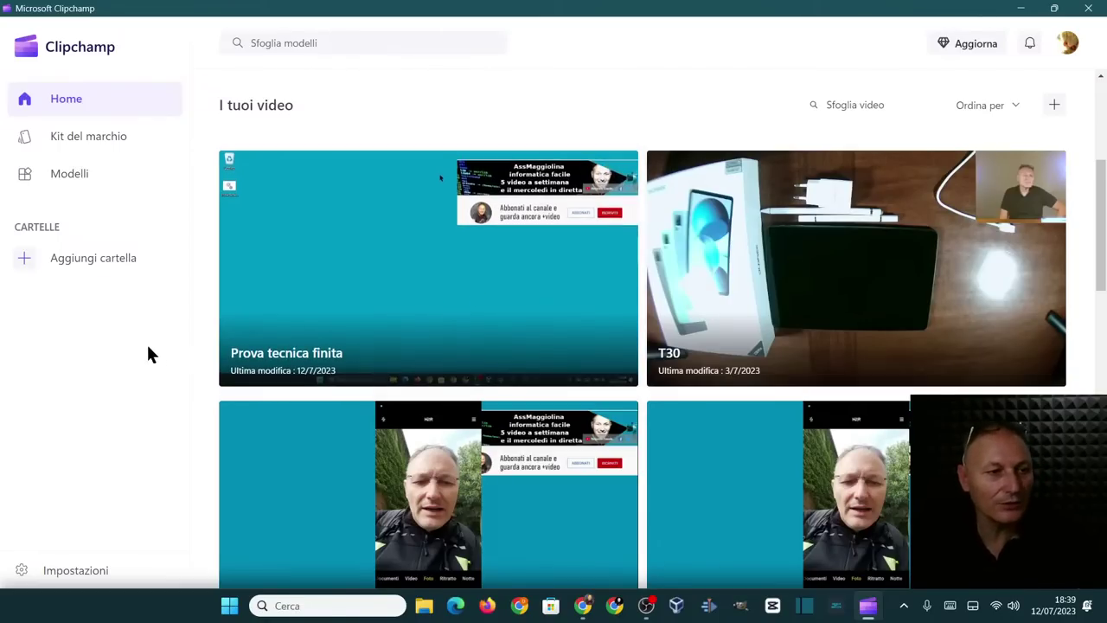
{"action": "left_click", "coordinate": [608, 175]}
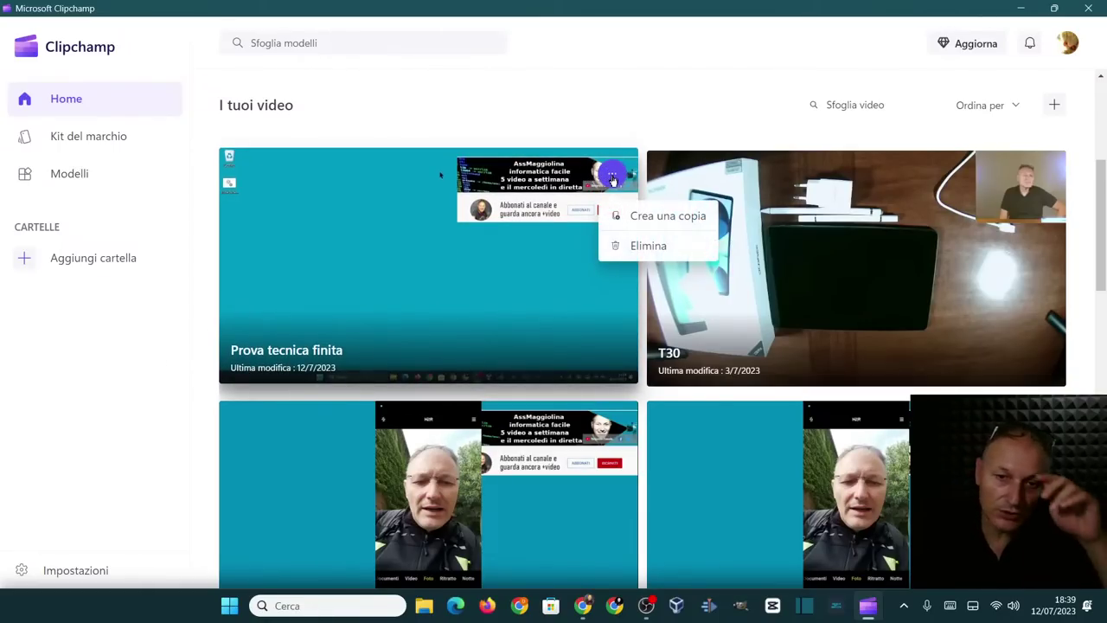
{"action": "left_click", "coordinate": [644, 246]}
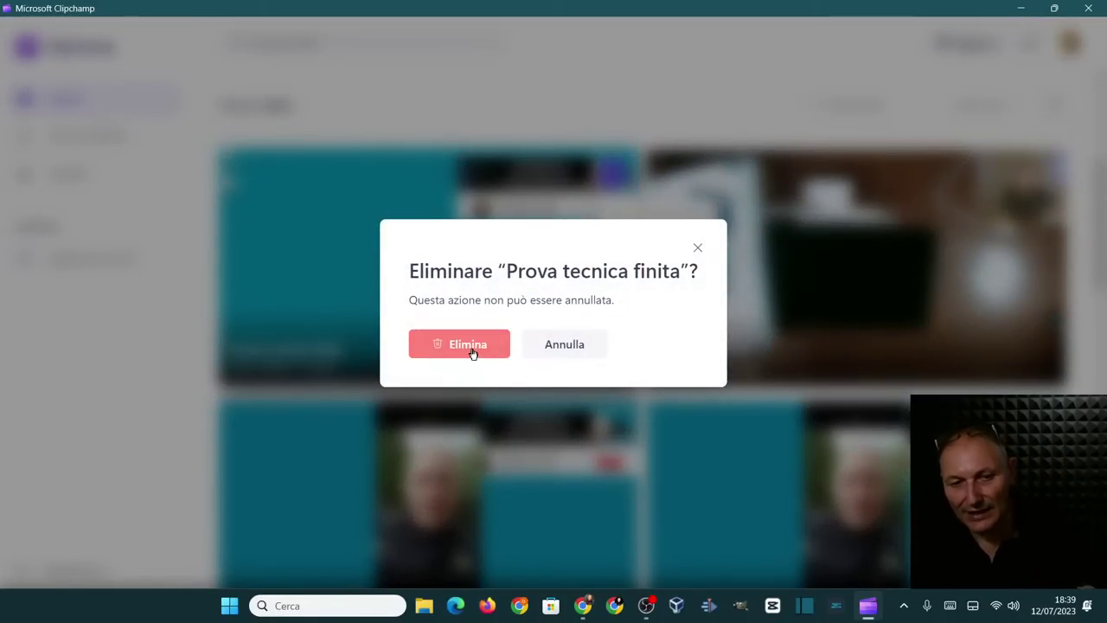